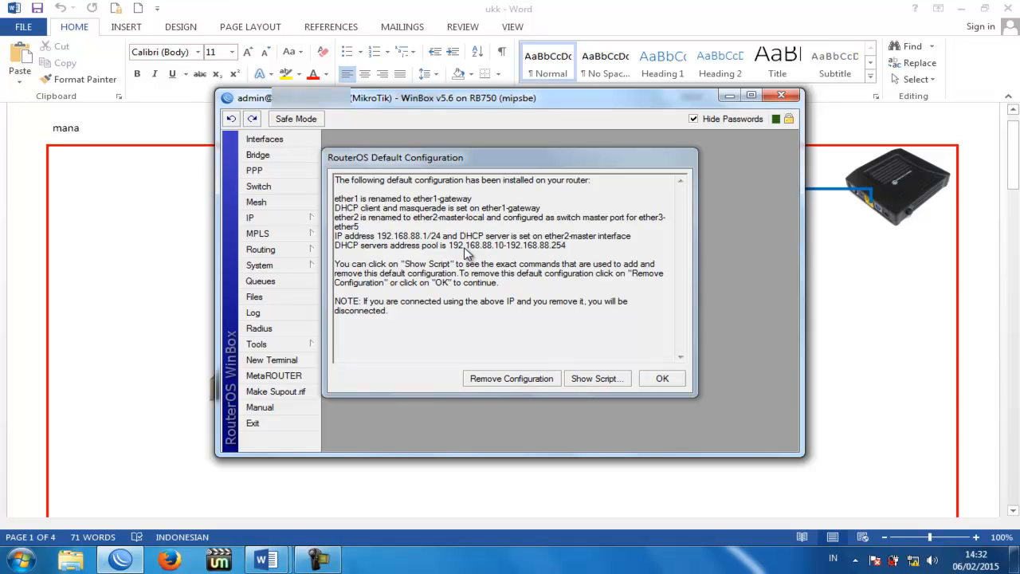
# Step: Choose Remove Configuration in the RouterOS Default Configuration notice to clear the RB750's defaults
pyautogui.click(519, 379)
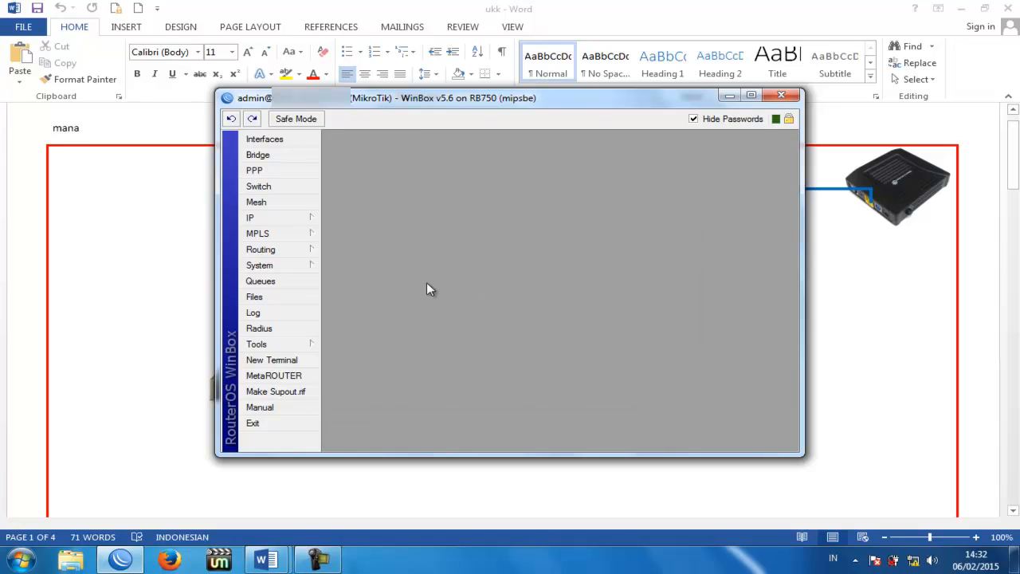
# Step: Exit the session and reconnect WinBox to the discovered MikroTik RB750 neighbor
pyautogui.click(300, 425)
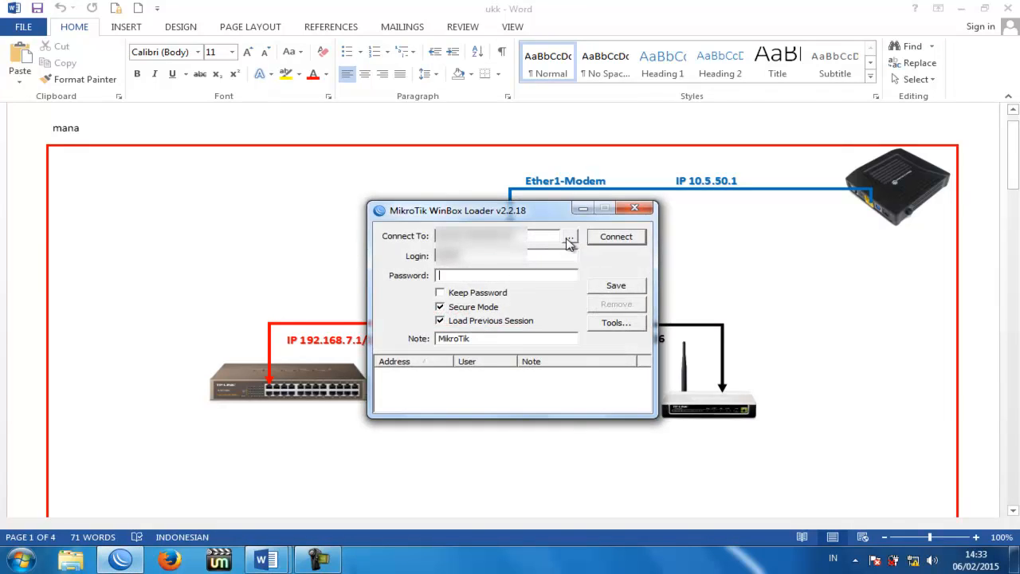
pyautogui.click(569, 237)
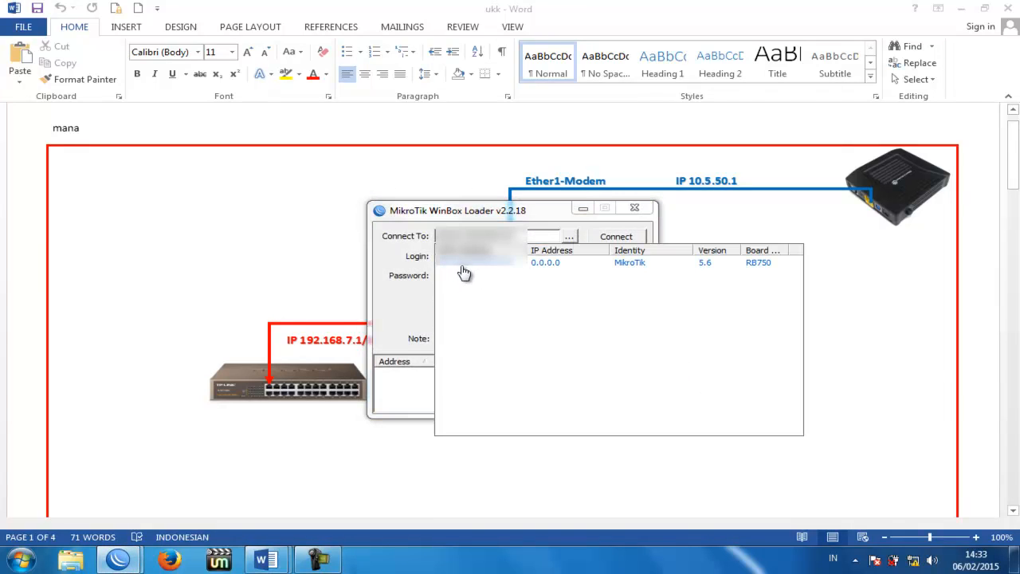
pyautogui.click(472, 269)
pyautogui.click(618, 240)
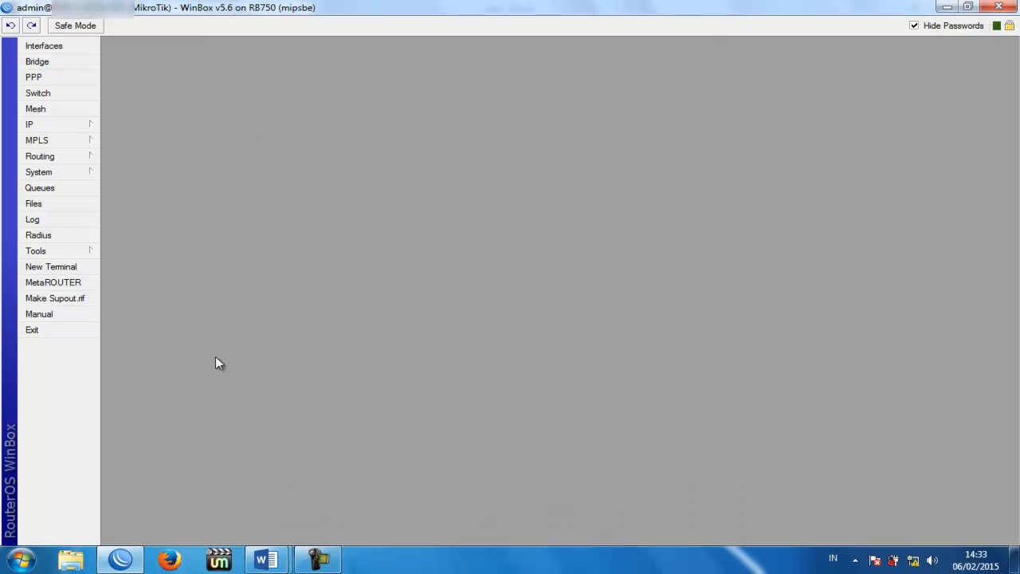
pyautogui.moveTo(265, 557)
pyautogui.click(341, 470)
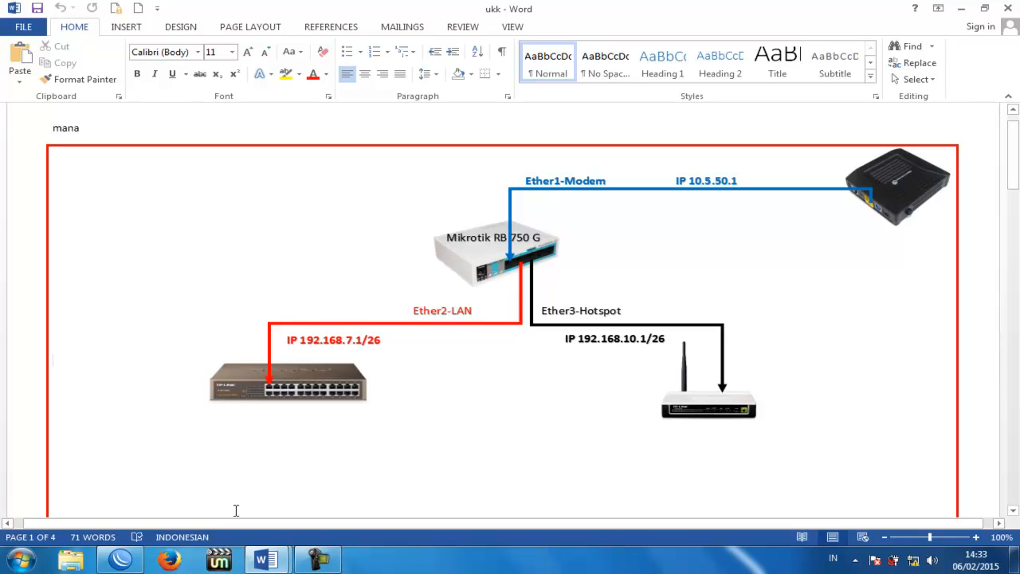
pyautogui.click(120, 558)
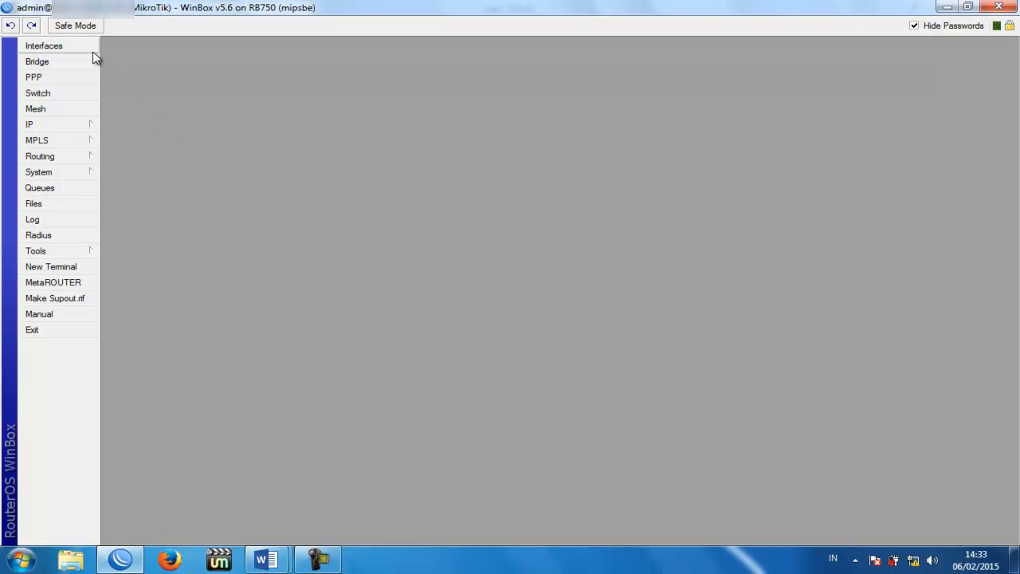
# Step: In the Interfaces list, rename ether1 to ether1-Public
pyautogui.click(93, 50)
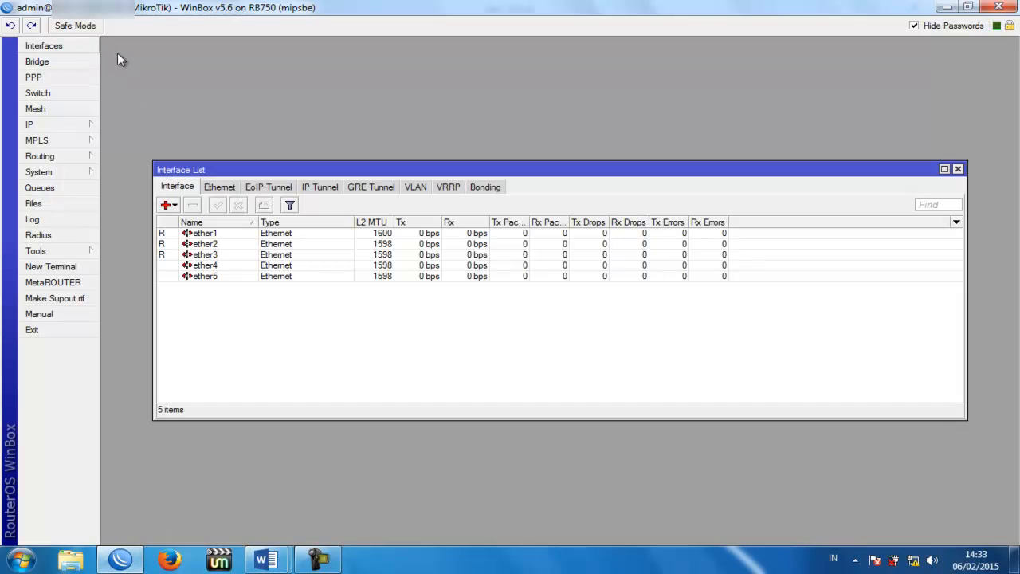
pyautogui.doubleClick(287, 171)
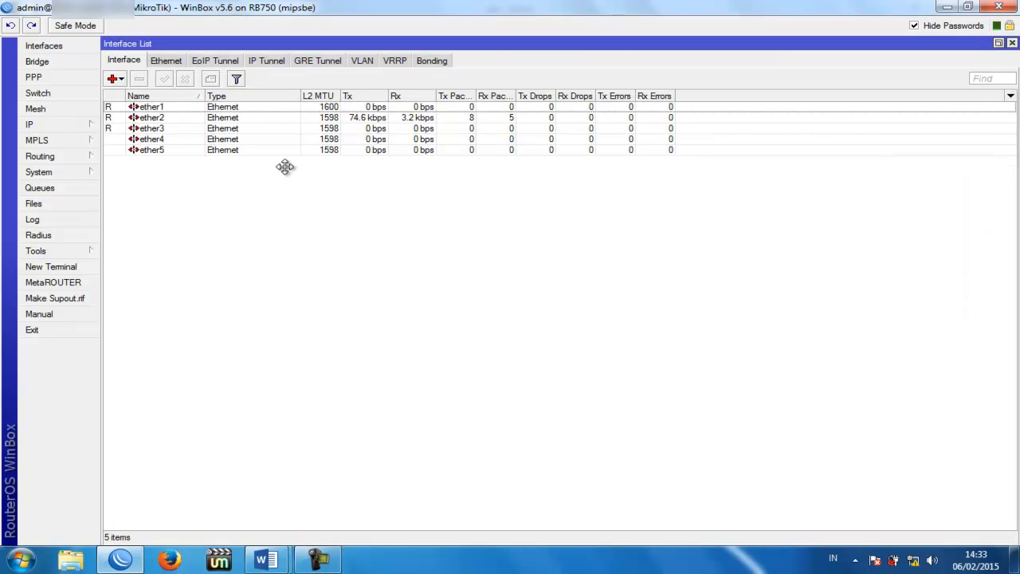
pyautogui.click(130, 118)
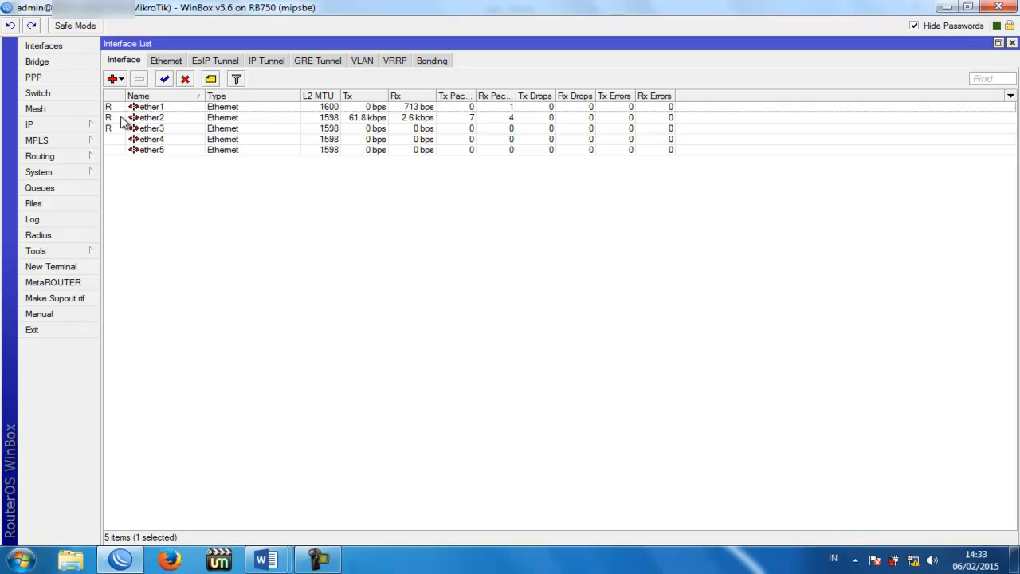
pyautogui.click(132, 108)
pyautogui.click(135, 119)
pyautogui.click(139, 129)
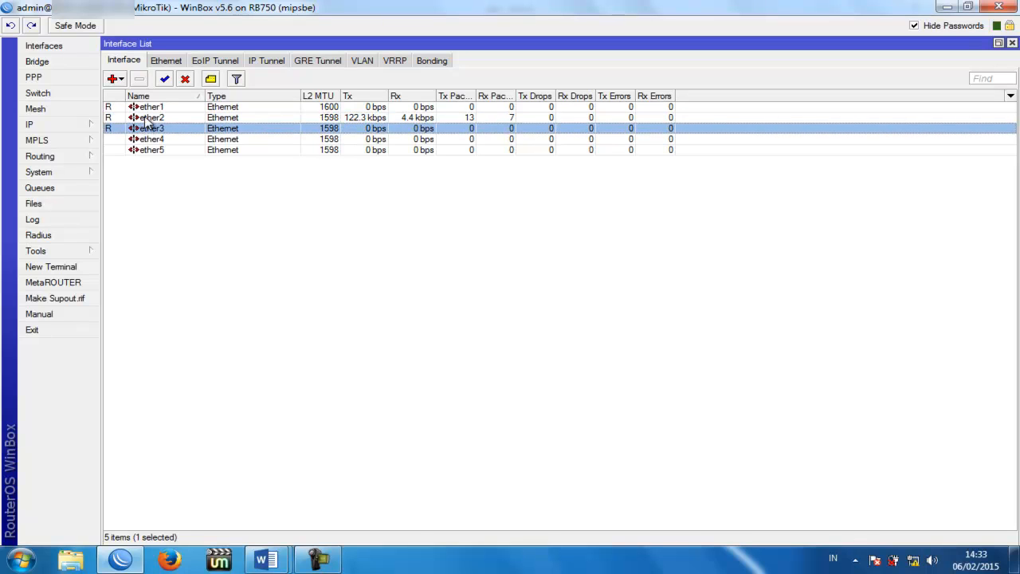
pyautogui.click(149, 109)
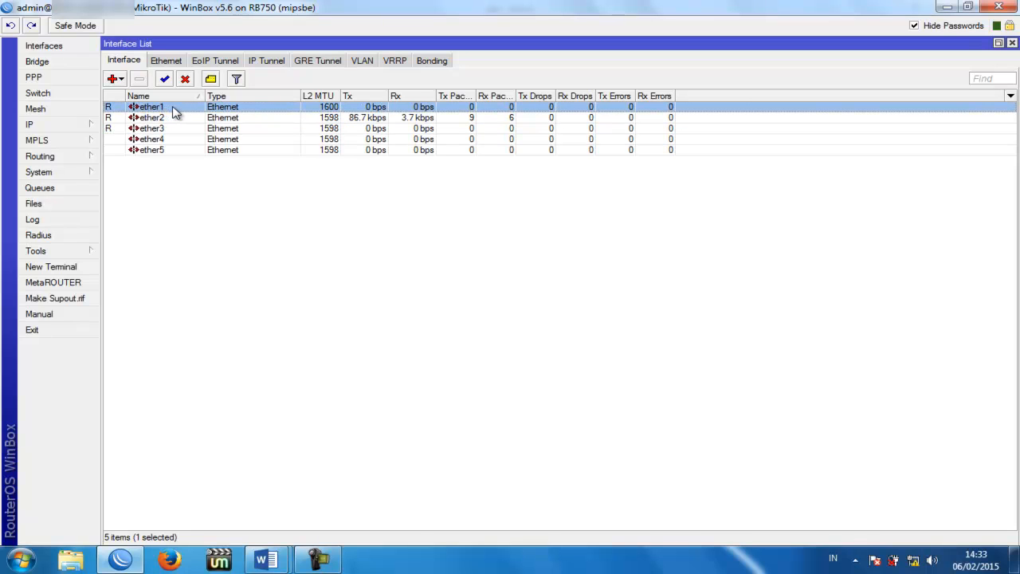
pyautogui.doubleClick(176, 110)
pyautogui.click(516, 128)
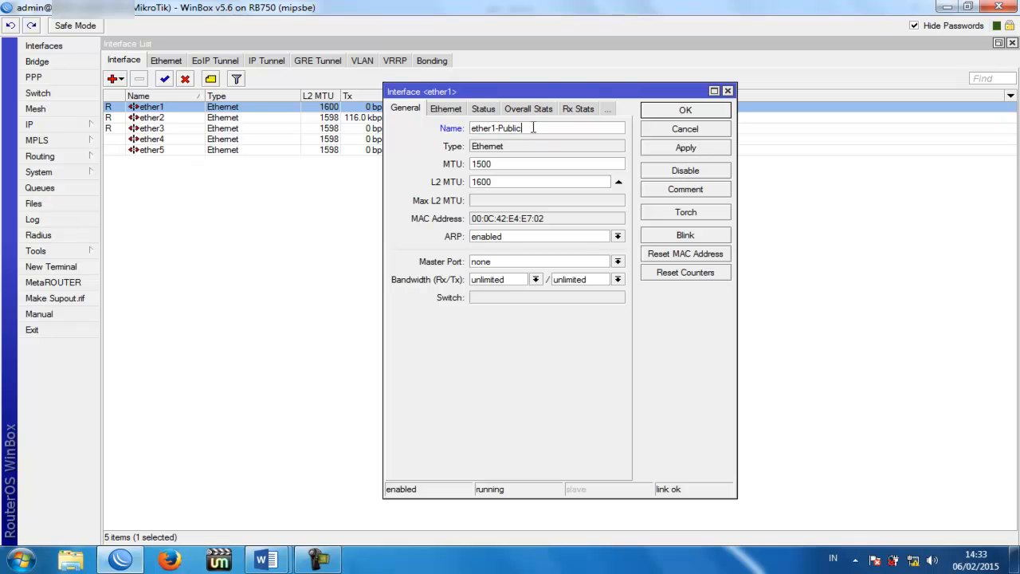
pyautogui.click(675, 151)
pyautogui.click(676, 113)
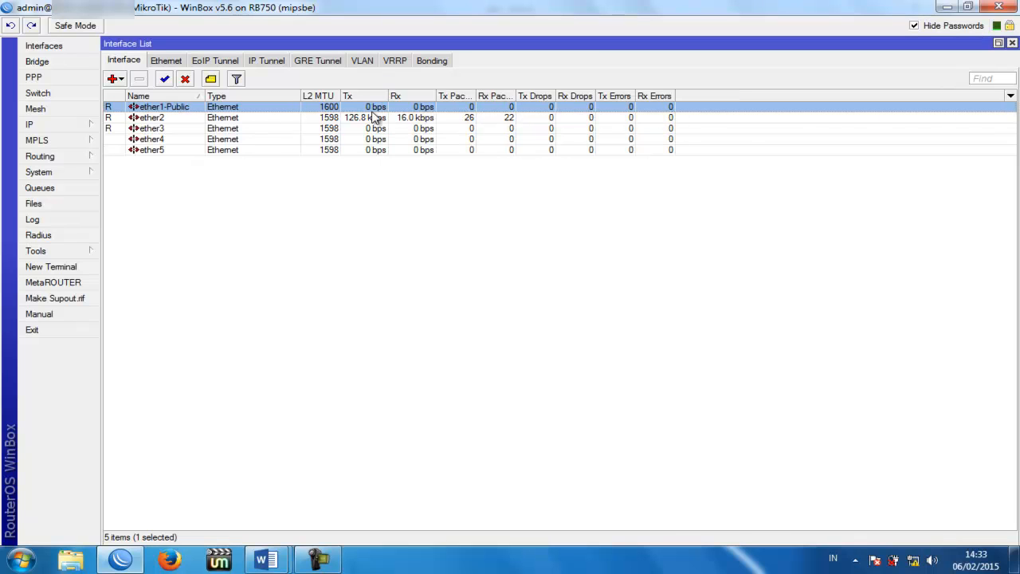
# Step: Rename ether2 to ether2-Local and ether3 to ether3-Hotspot, then view the network diagram
pyautogui.click(188, 121)
pyautogui.doubleClick(188, 121)
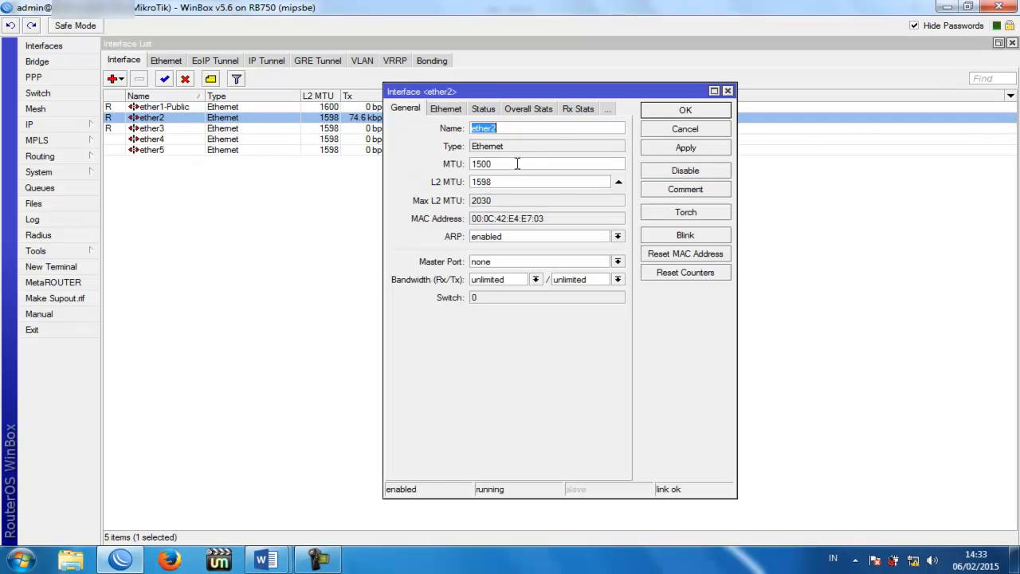
pyautogui.click(543, 130)
pyautogui.click(681, 147)
pyautogui.click(679, 113)
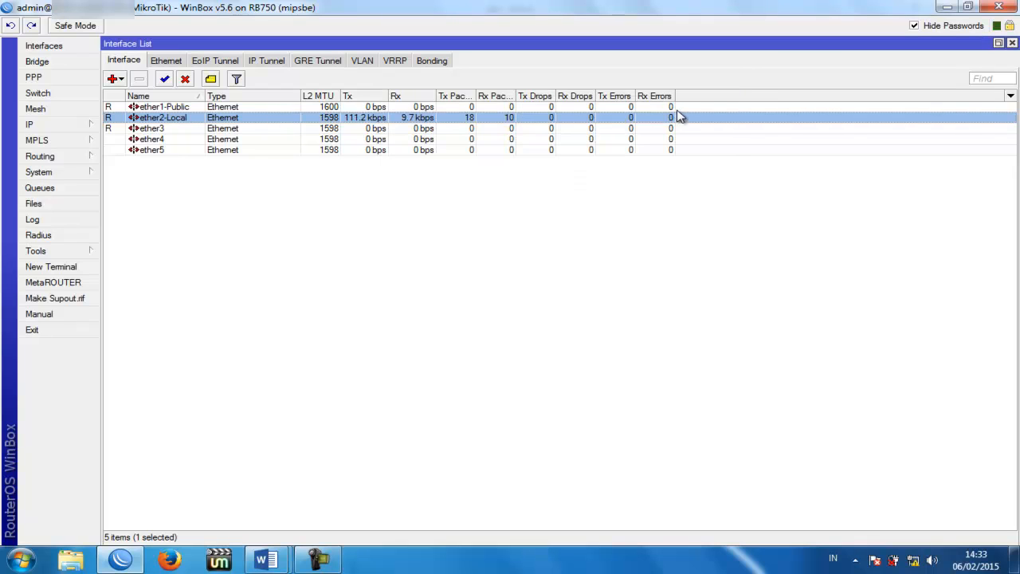
pyautogui.doubleClick(223, 132)
pyautogui.click(534, 128)
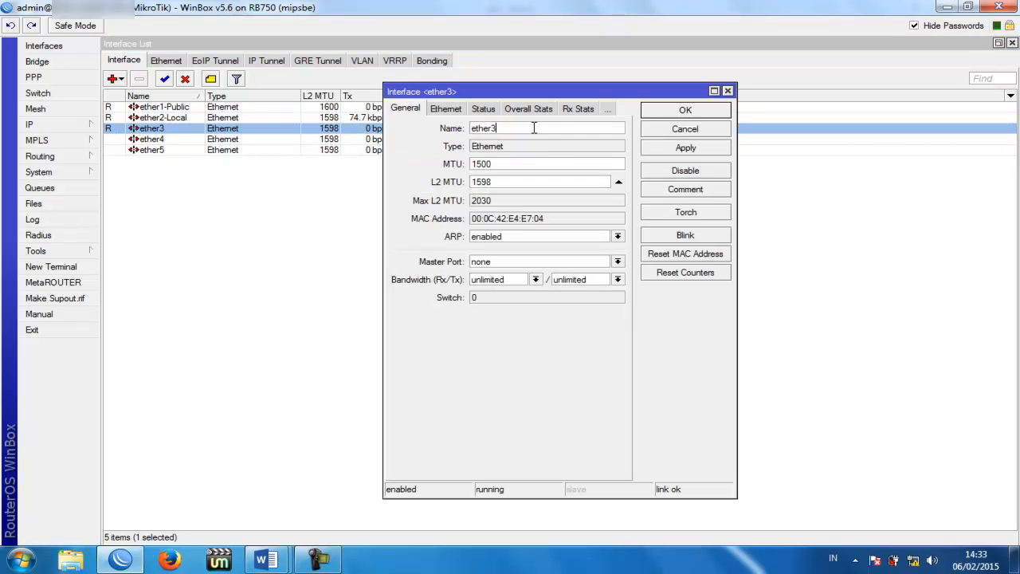
pyautogui.write('-Hotspot')
pyautogui.click(686, 147)
pyautogui.click(685, 110)
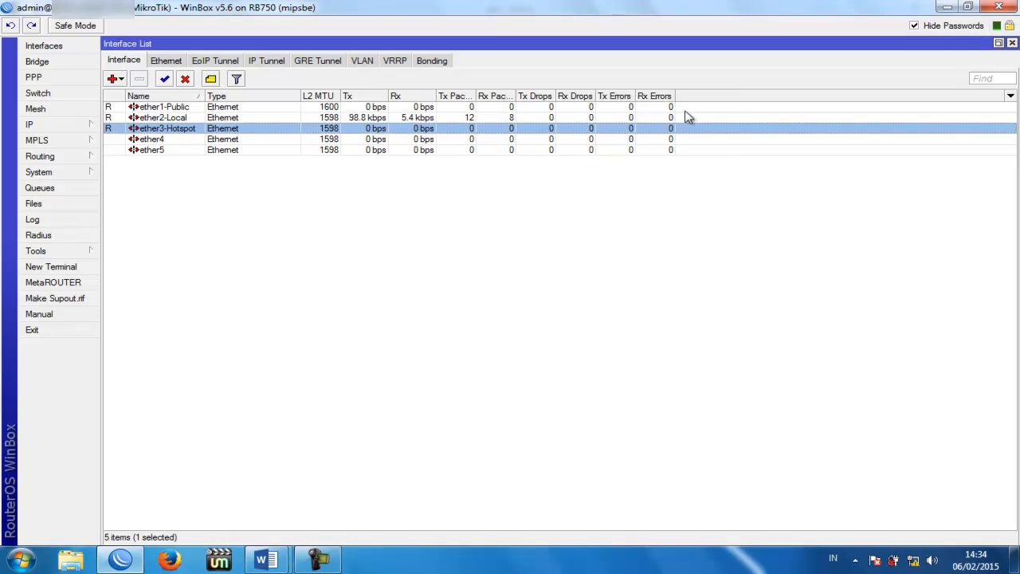
pyautogui.click(265, 560)
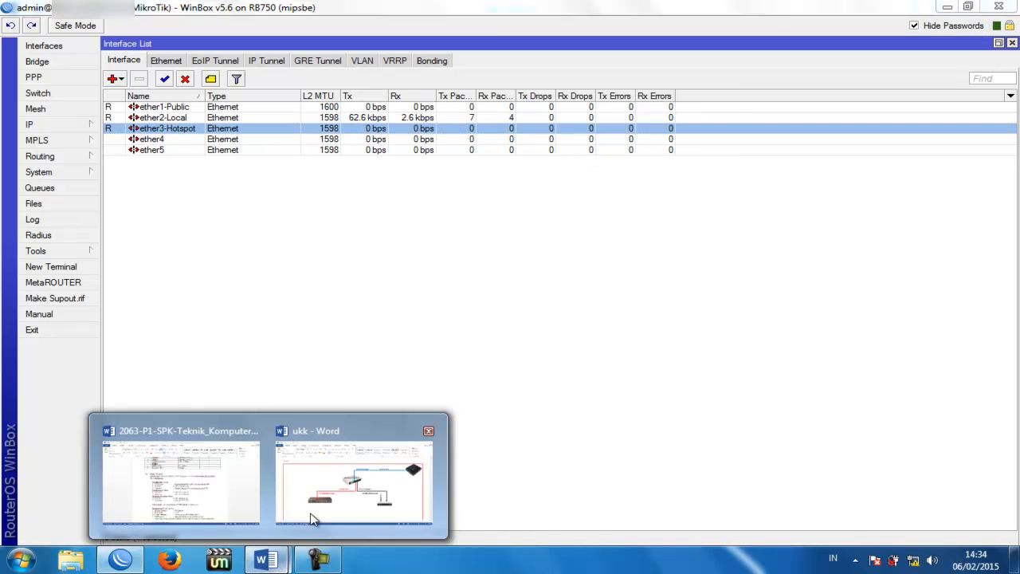
pyautogui.click(337, 487)
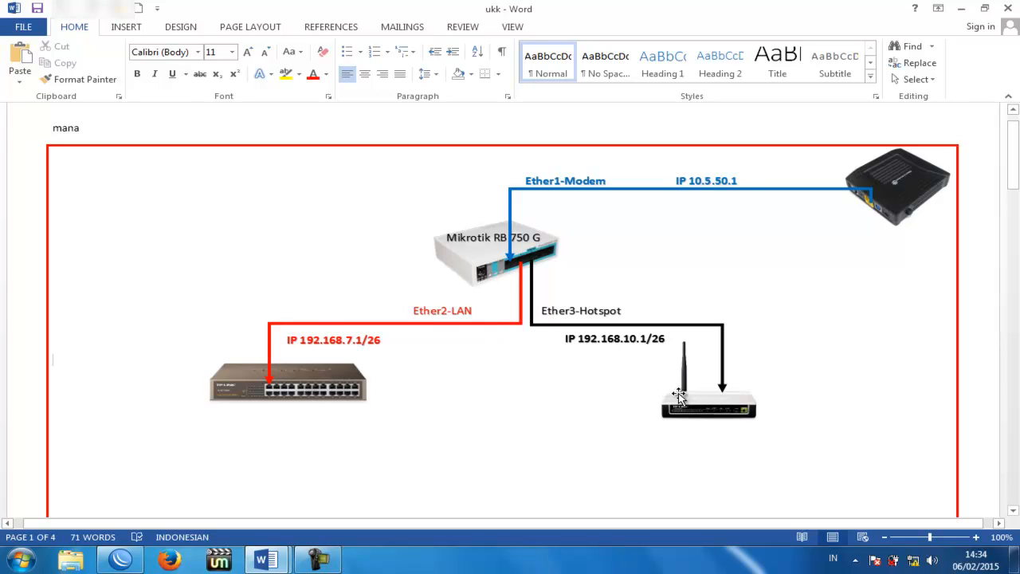
pyautogui.click(705, 404)
pyautogui.click(483, 384)
pyautogui.click(730, 181)
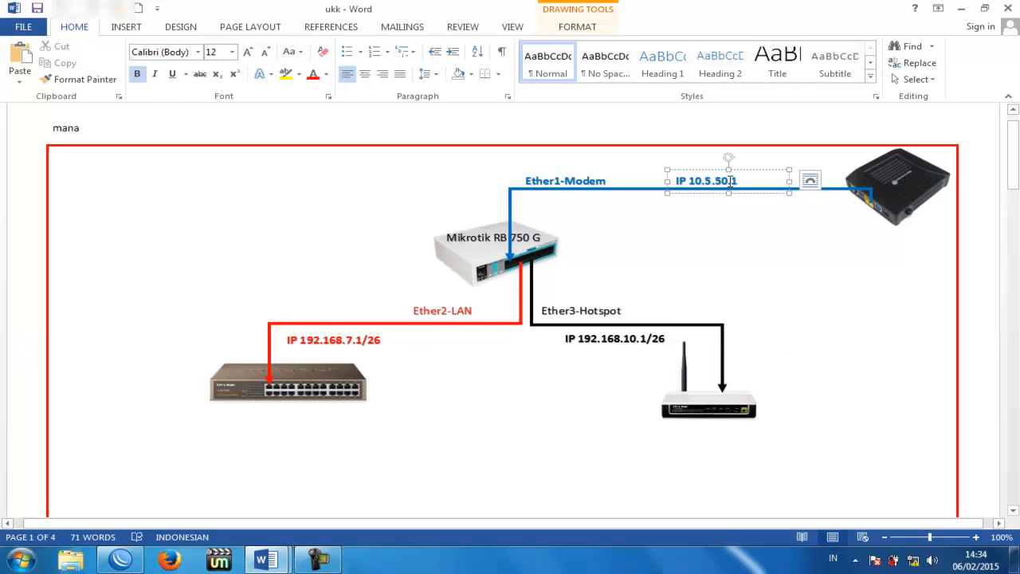
pyautogui.moveTo(689, 182); pyautogui.dragTo(734, 181)
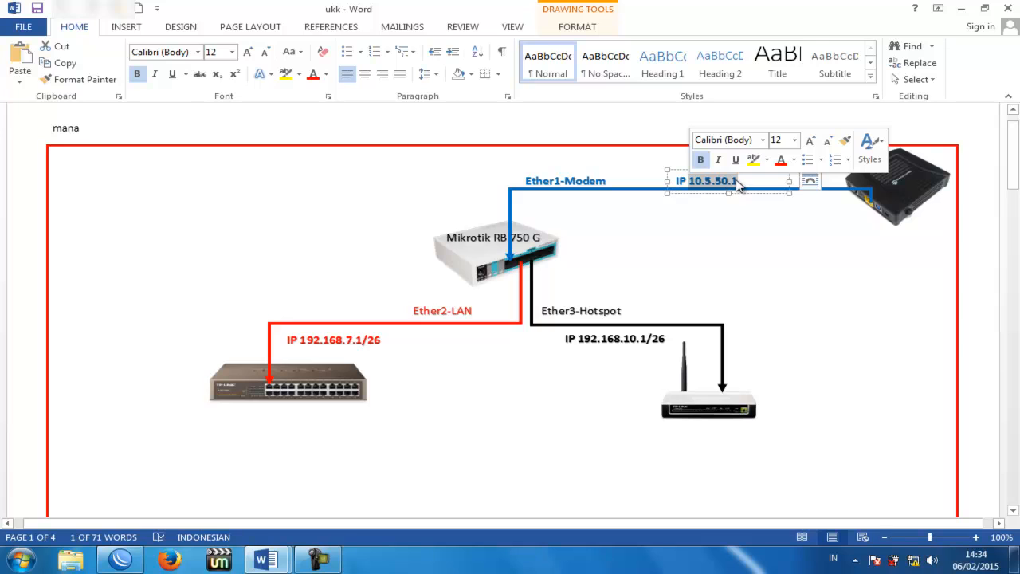
pyautogui.press('Right')
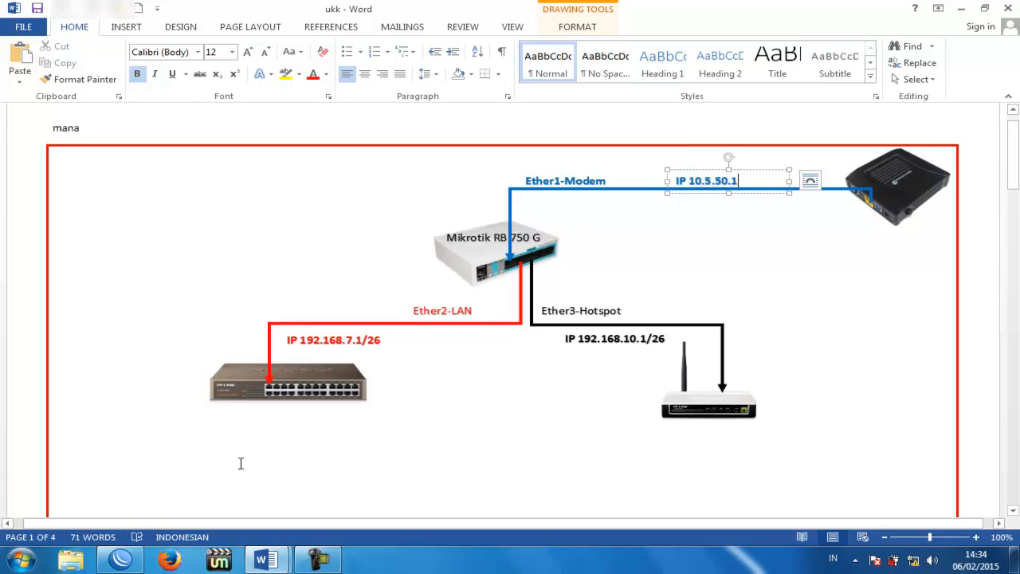
# Step: Add the IP address 10.5.50.2/24 on ether1-Public in IP > Addresses
pyautogui.click(122, 562)
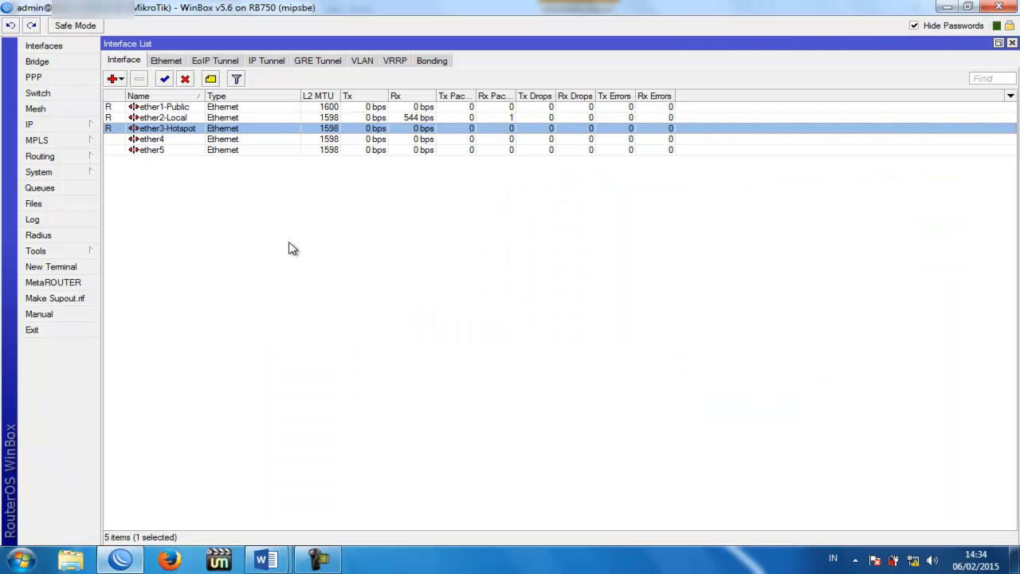
pyautogui.click(84, 128)
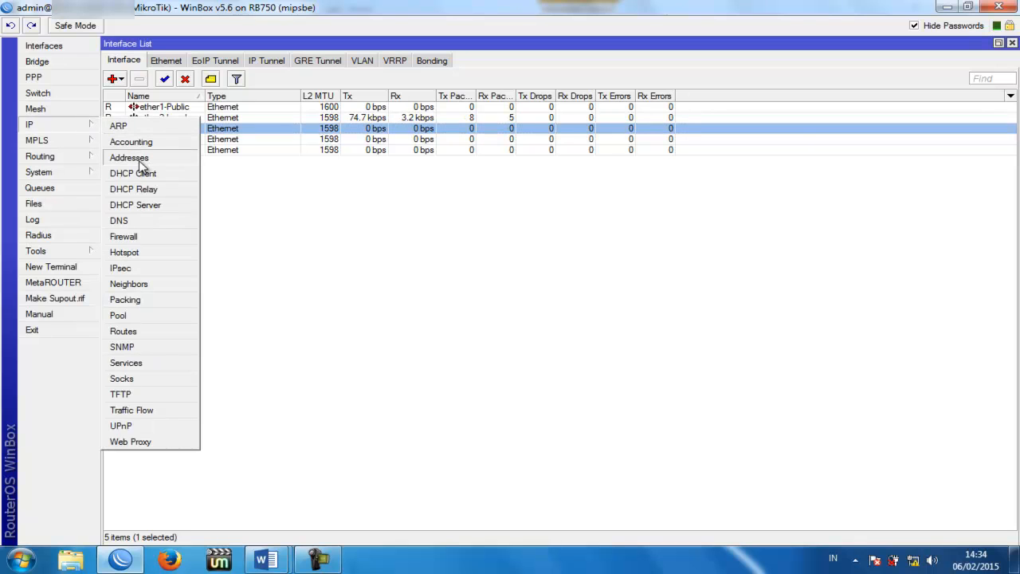
pyautogui.click(129, 157)
pyautogui.moveTo(452, 171); pyautogui.dragTo(255, 70)
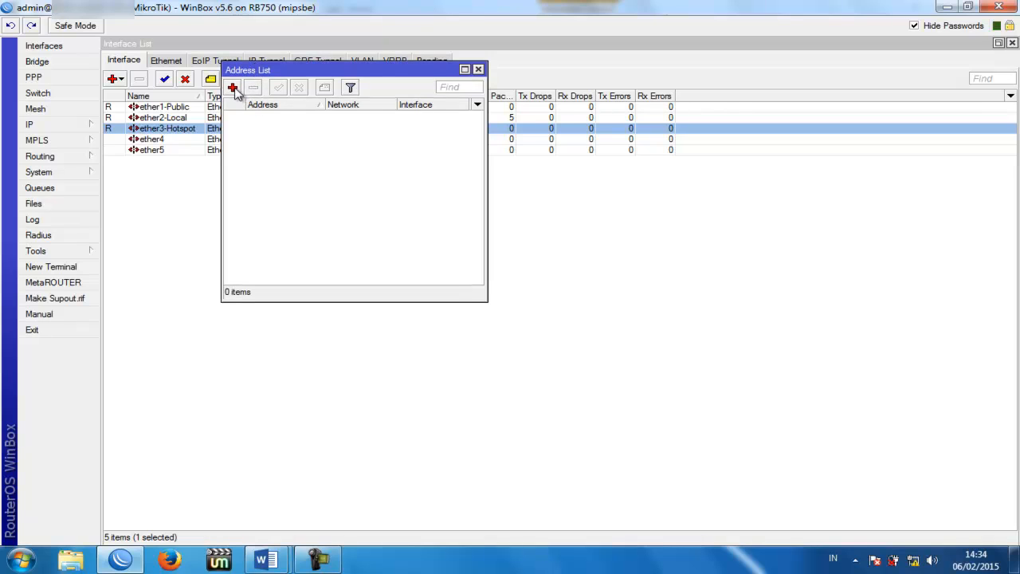
pyautogui.click(233, 88)
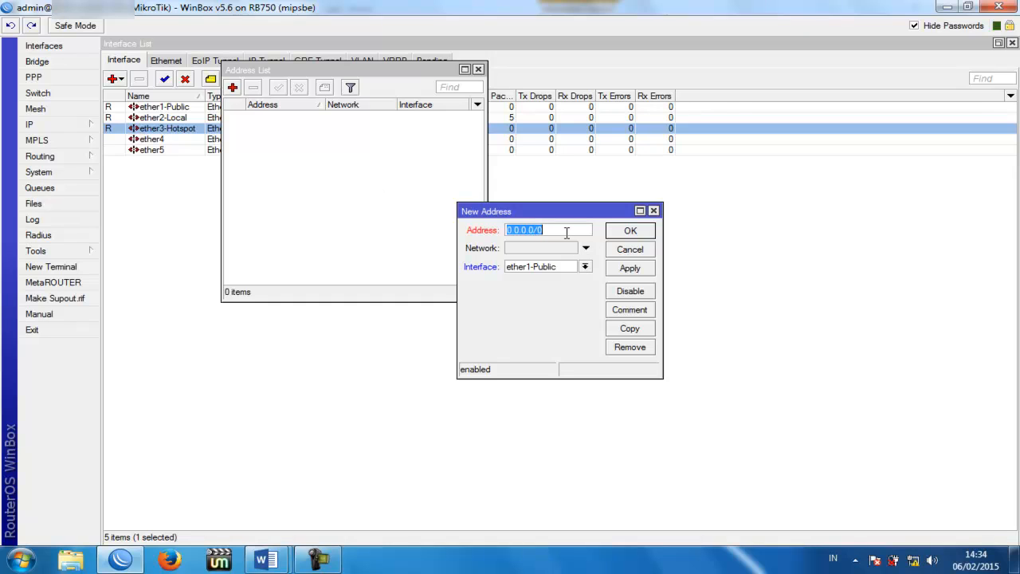
pyautogui.write('1')
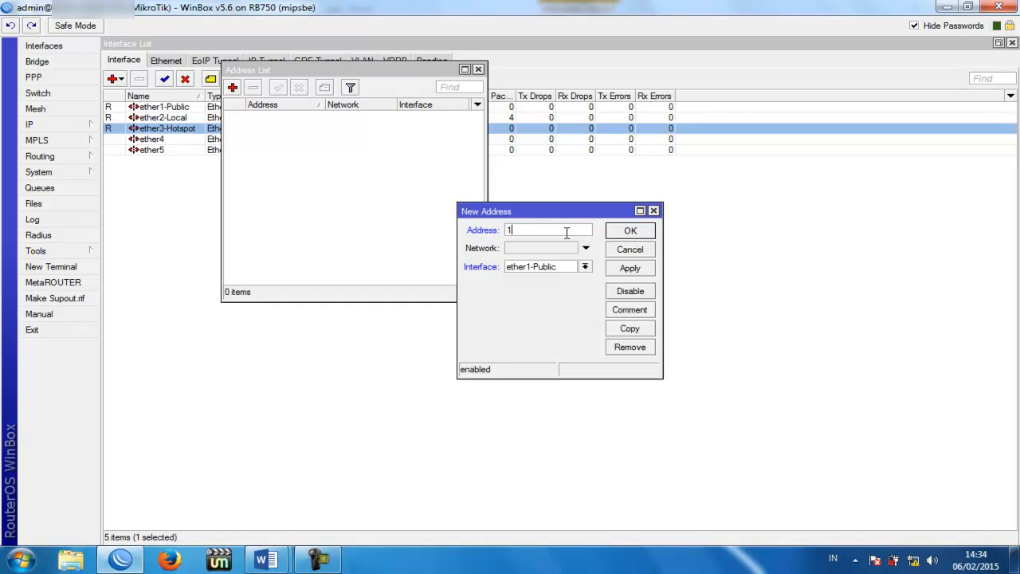
pyautogui.write('0.5.50.2/24')
pyautogui.click(585, 267)
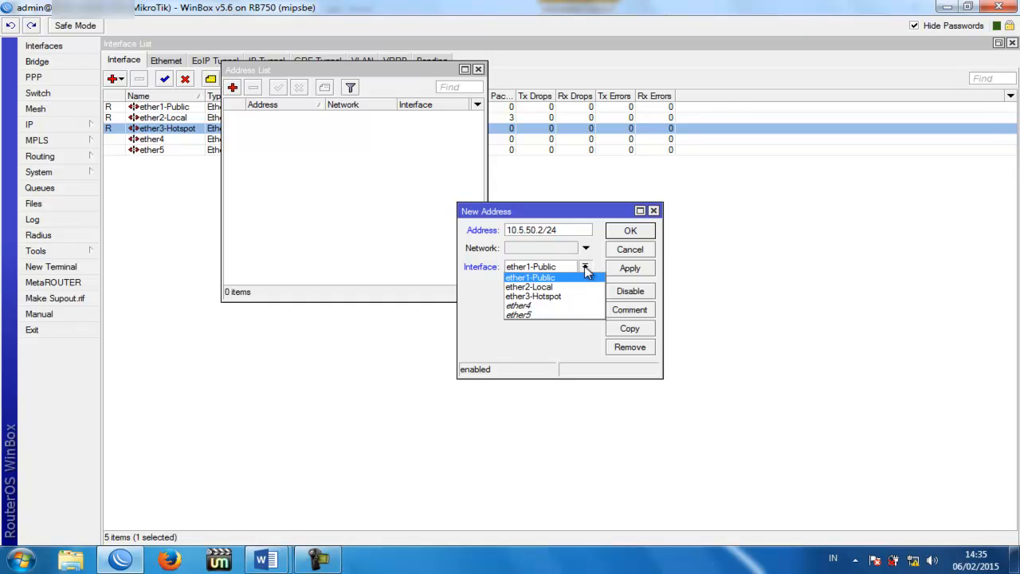
pyautogui.click(530, 278)
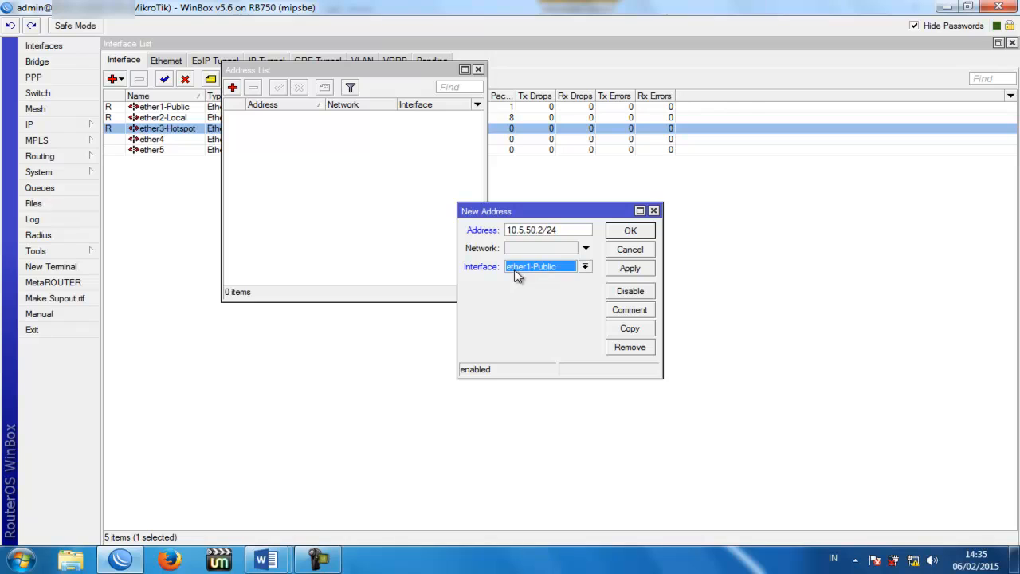
pyautogui.click(629, 268)
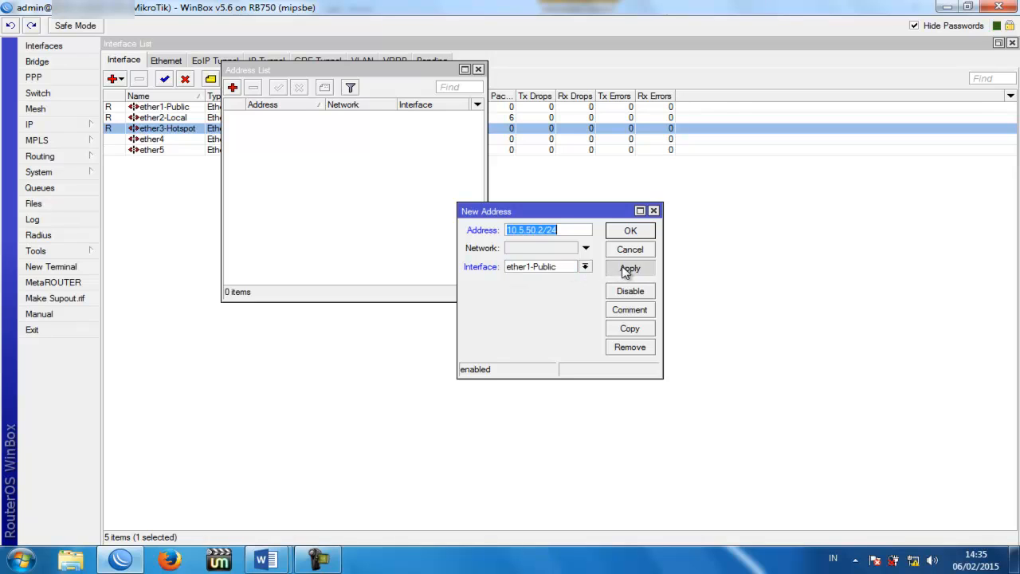
pyautogui.click(629, 231)
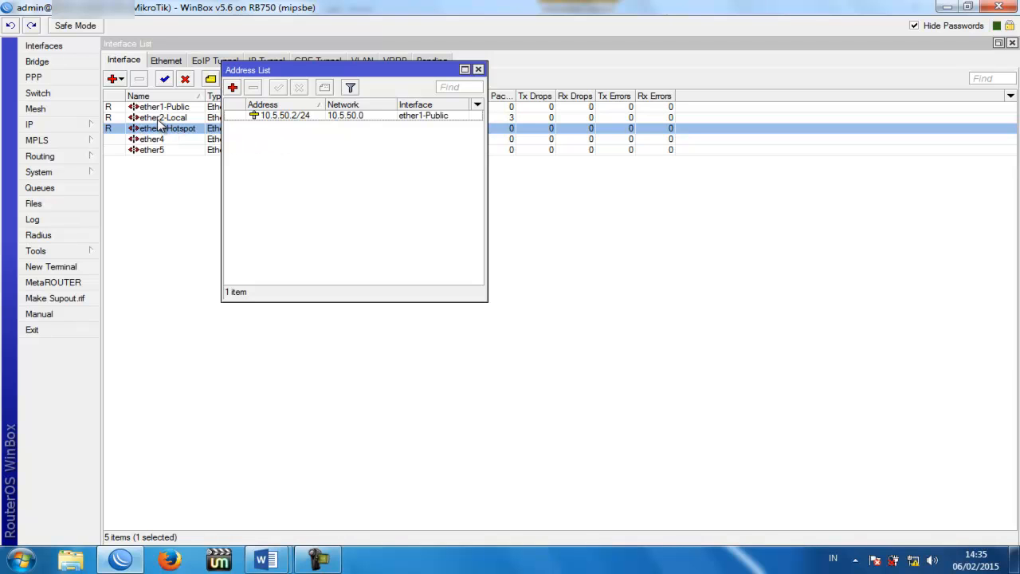
# Step: Check the IP plan in the ukk network diagram, then start a new address entry in WinBox
pyautogui.moveTo(265, 560)
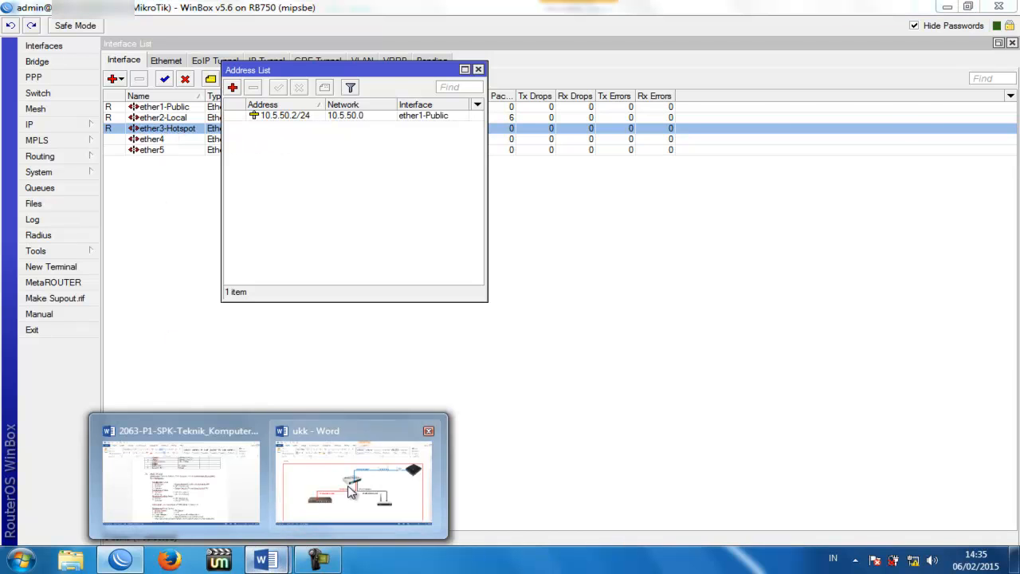
pyautogui.click(343, 479)
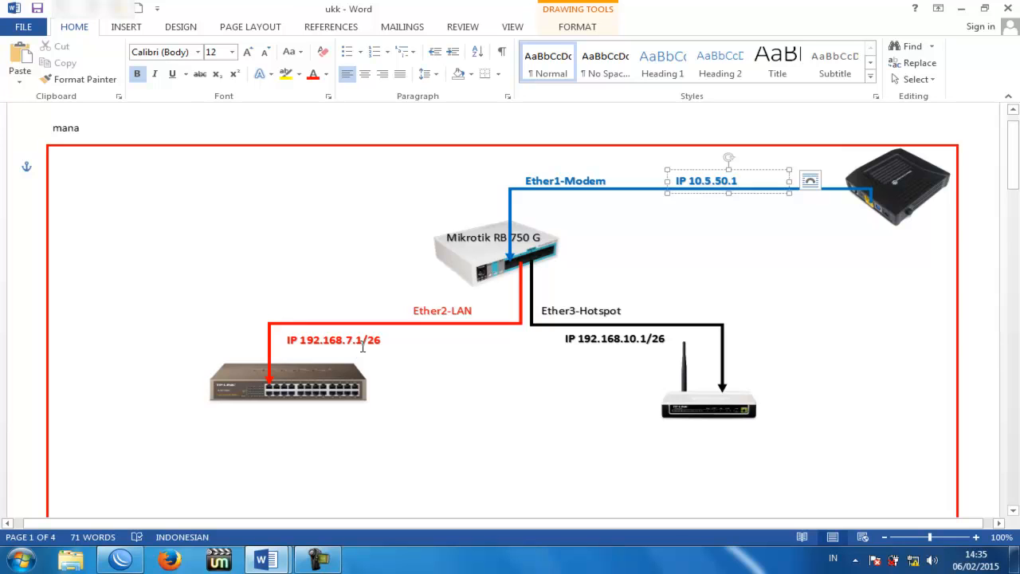
pyautogui.click(120, 559)
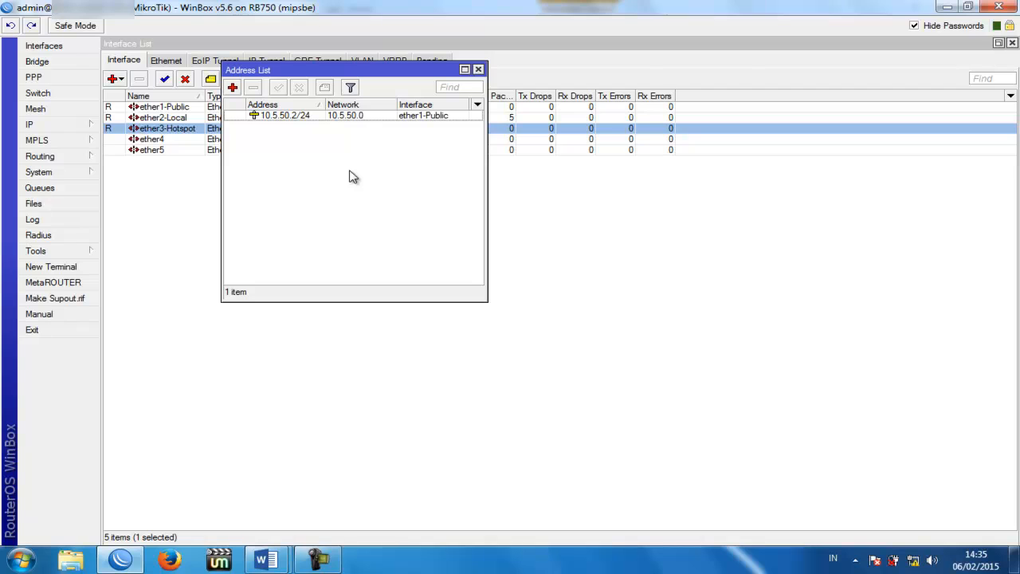
pyautogui.click(232, 87)
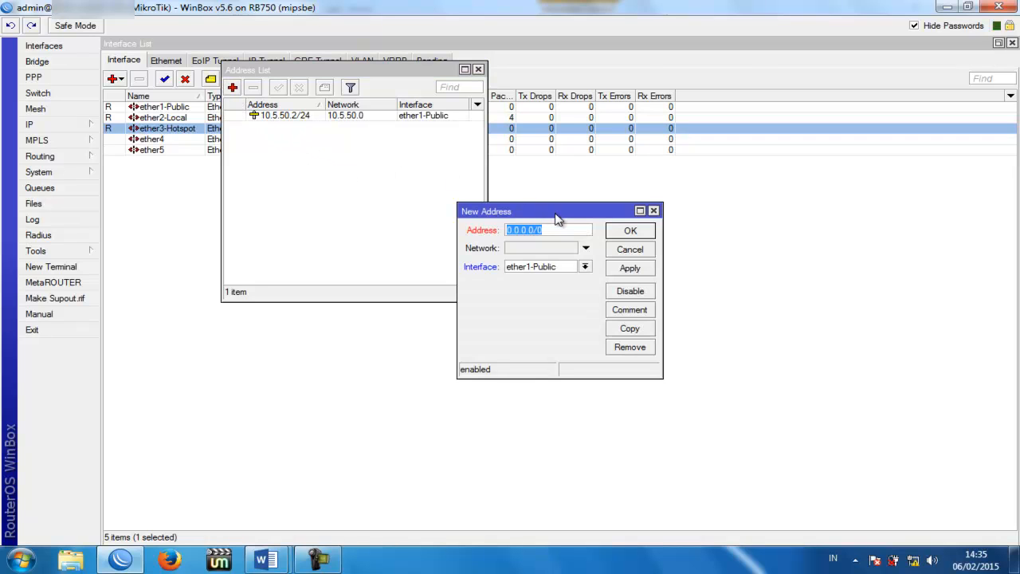
# Step: Add the address 192.168.7.1/26 on ether2-Local
pyautogui.write('192.168.7.1/26')
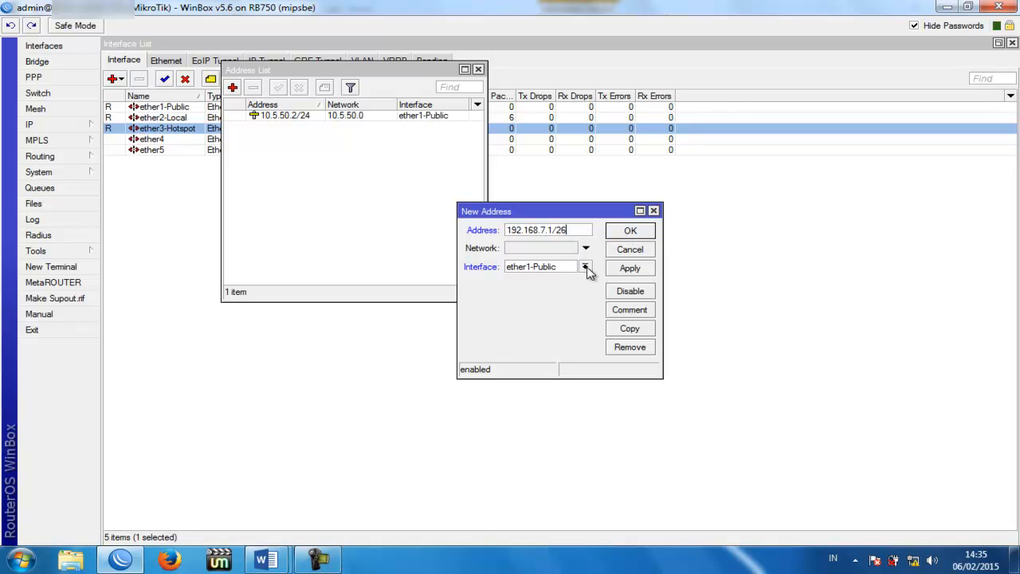
pyautogui.click(586, 268)
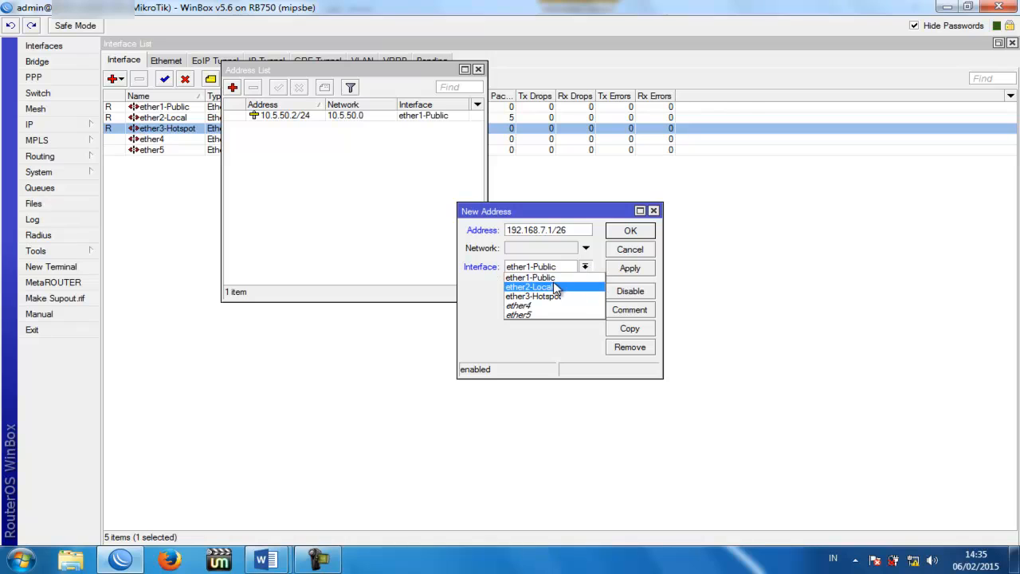
pyautogui.click(555, 287)
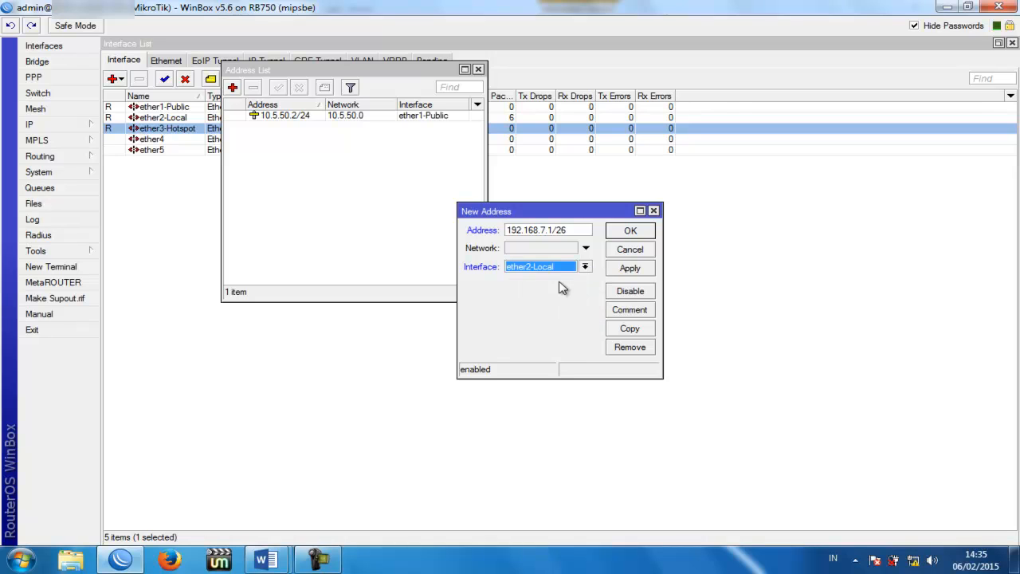
pyautogui.click(627, 269)
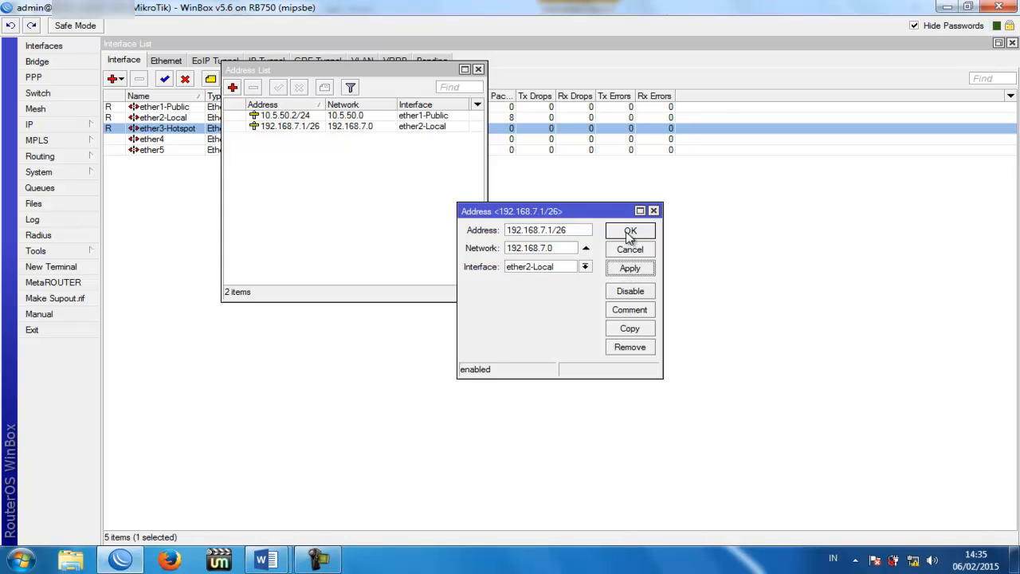
pyautogui.click(629, 231)
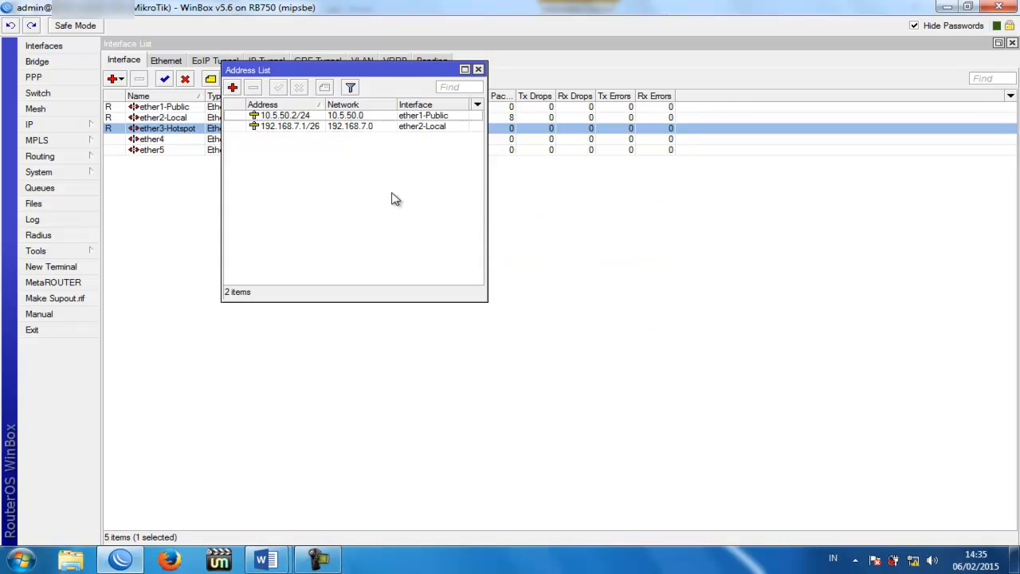
pyautogui.click(436, 119)
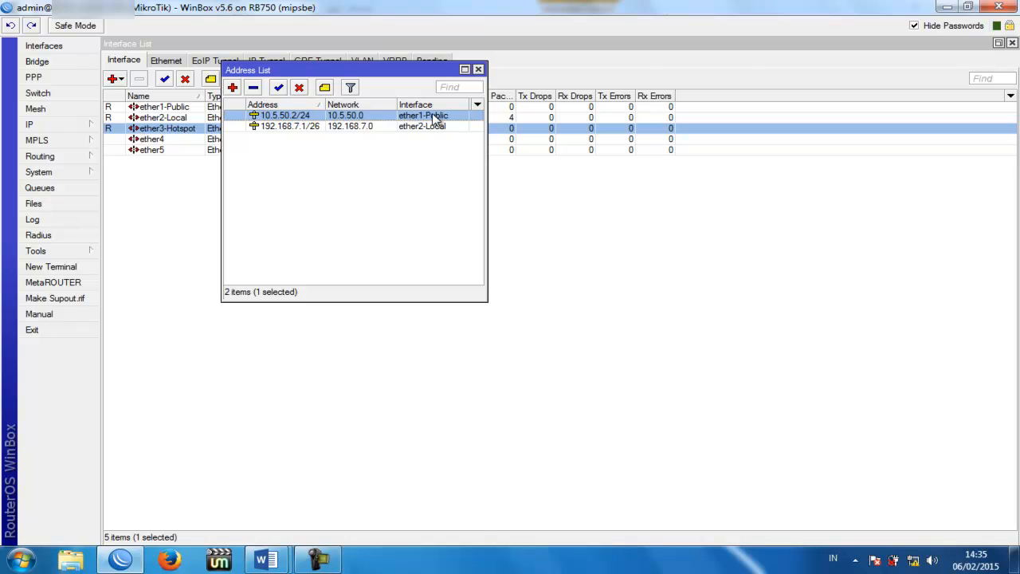
pyautogui.click(433, 126)
pyautogui.click(355, 154)
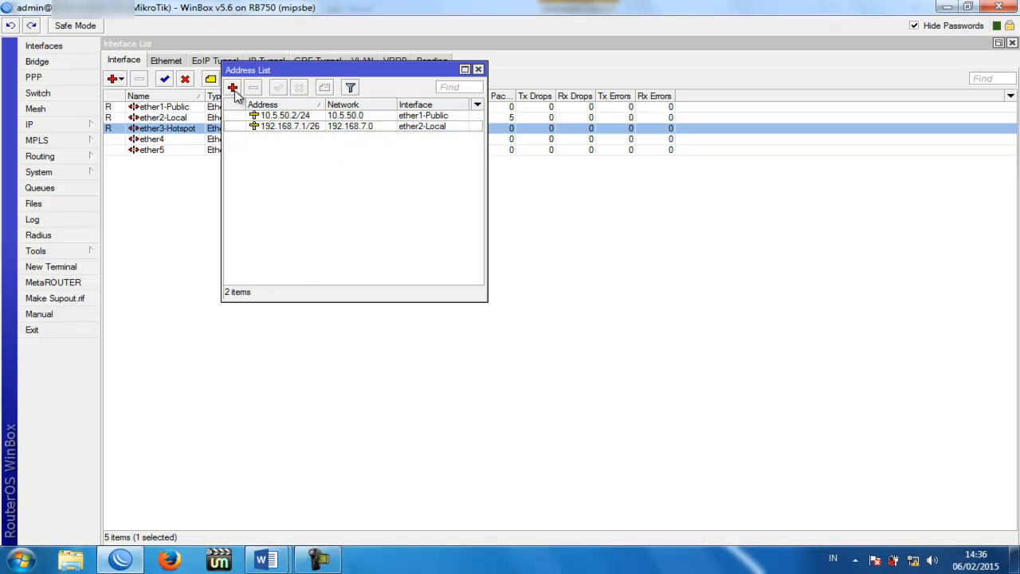
# Step: Add the address 192.168.10.1/26 on ether3-Hotspot
pyautogui.click(233, 87)
pyautogui.write('192.168.10.')
pyautogui.write('1')
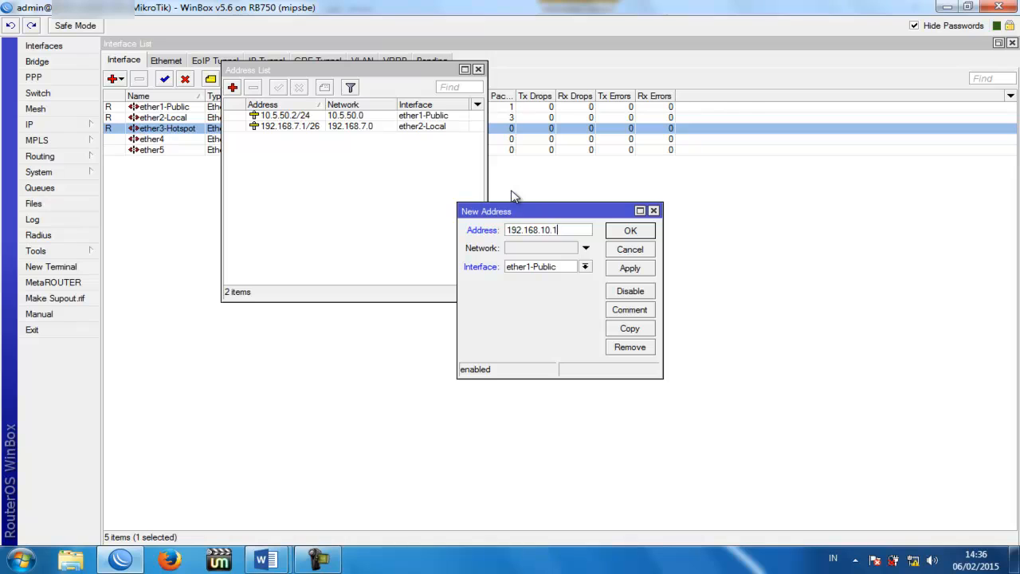
pyautogui.write('/26')
pyautogui.click(572, 269)
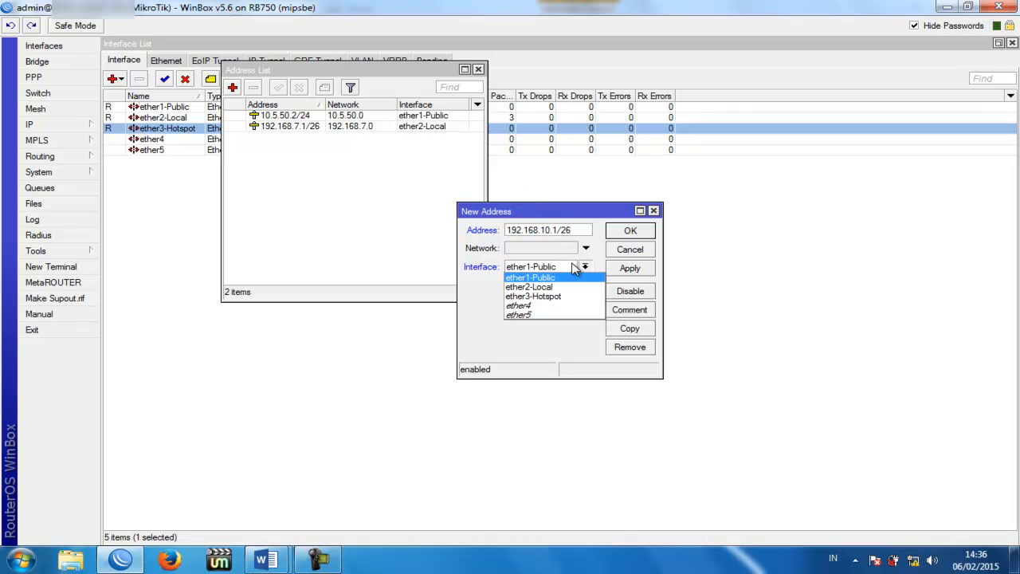
pyautogui.click(539, 297)
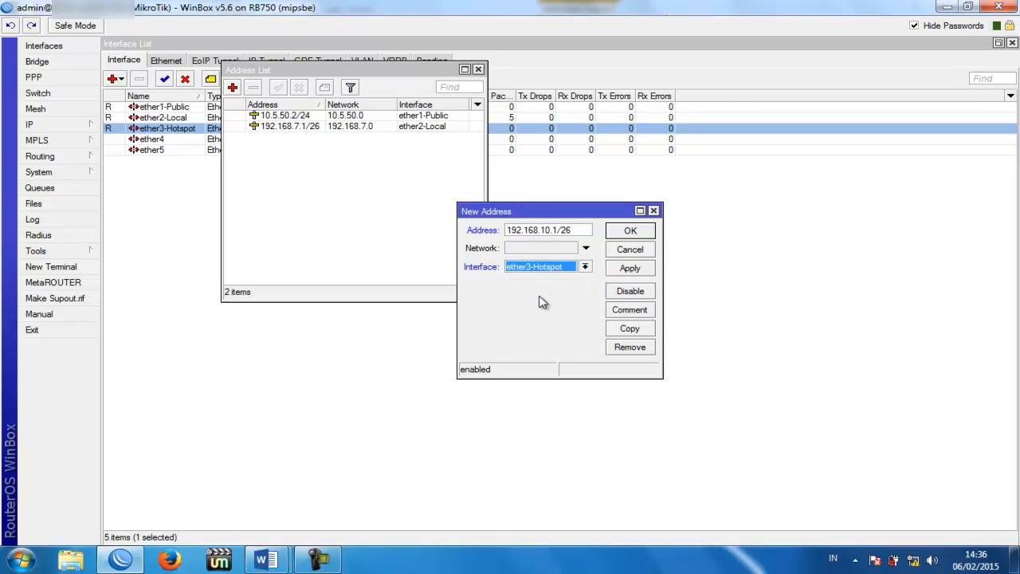
pyautogui.click(630, 269)
pyautogui.click(630, 236)
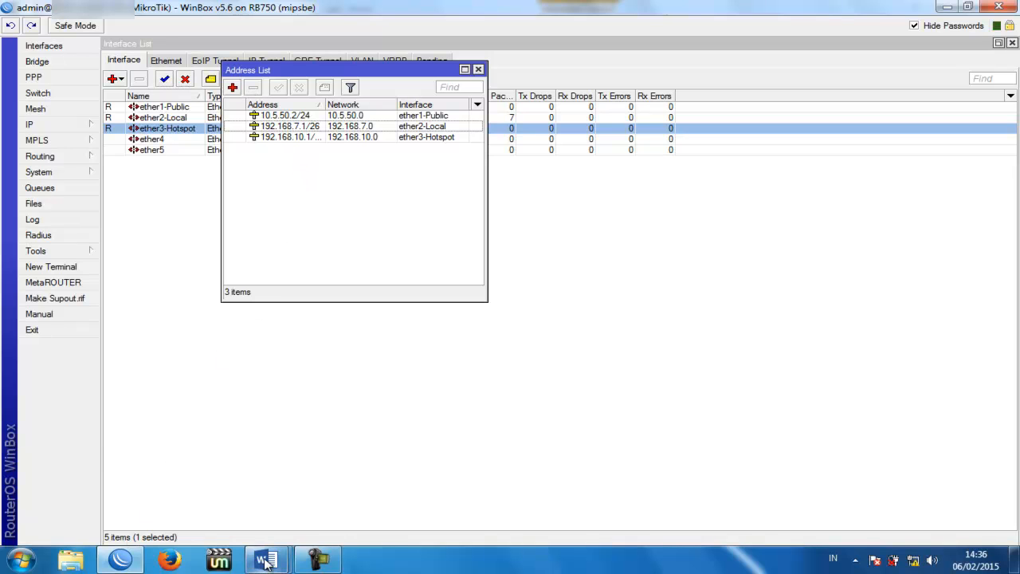
# Step: Review the modem and Mikrotik router in the network diagram, then return to WinBox
pyautogui.moveTo(267, 558)
pyautogui.click(302, 539)
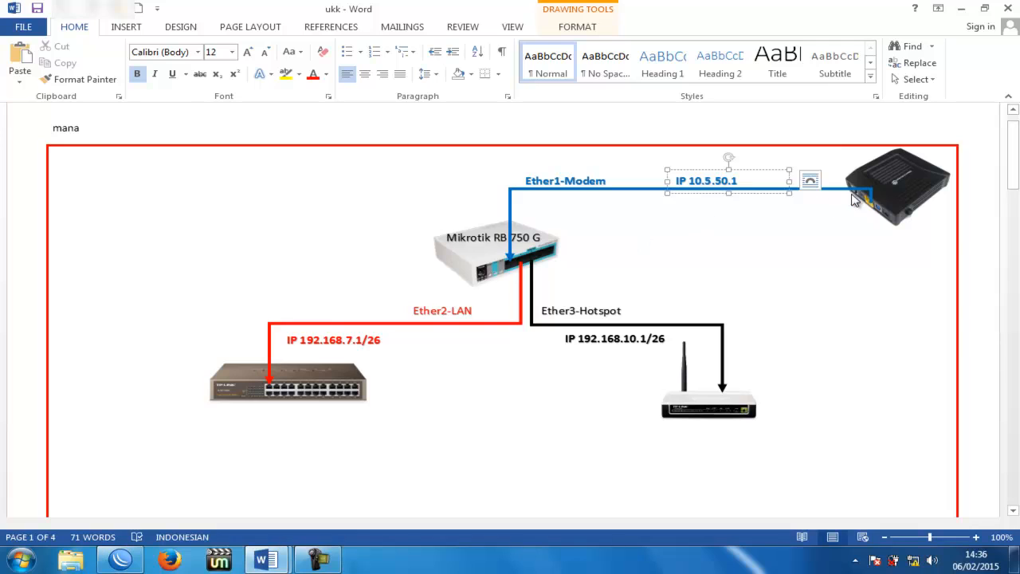
pyautogui.click(890, 189)
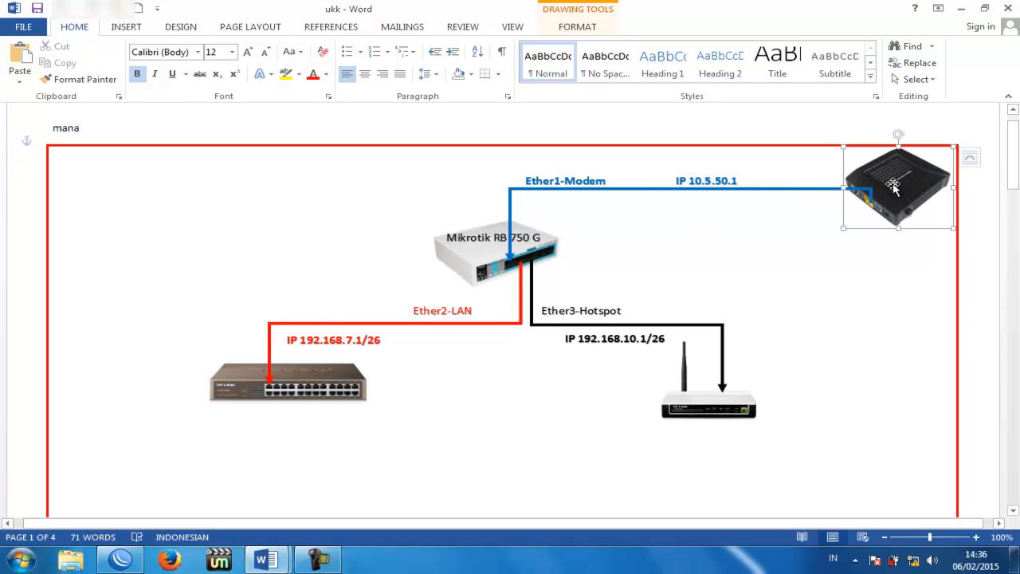
pyautogui.click(470, 251)
pyautogui.click(913, 183)
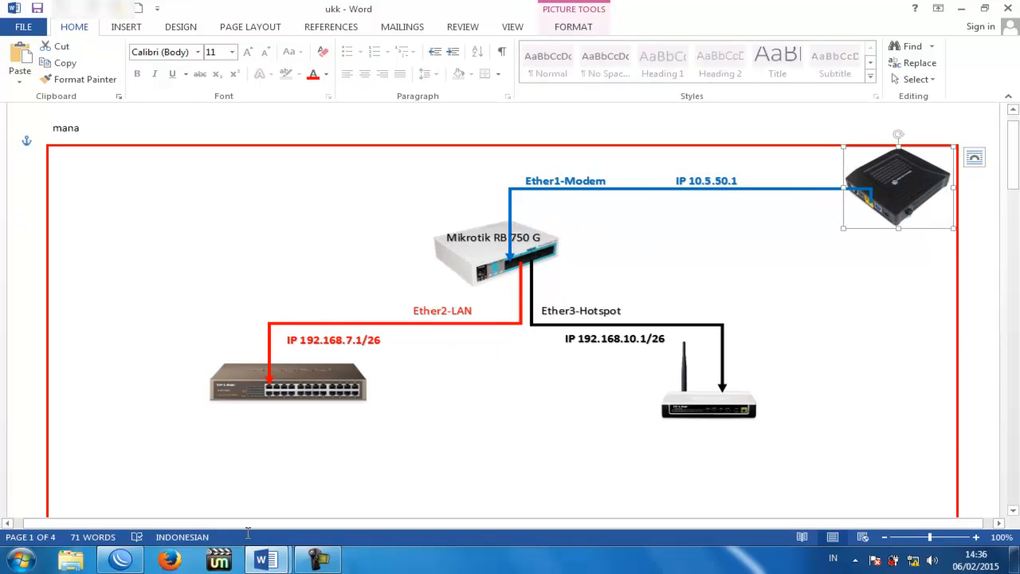
pyautogui.click(121, 560)
# Step: Set DNS servers 208.67.222.222 and 208.67.220.220 with Allow Remote Requests enabled
pyautogui.click(87, 125)
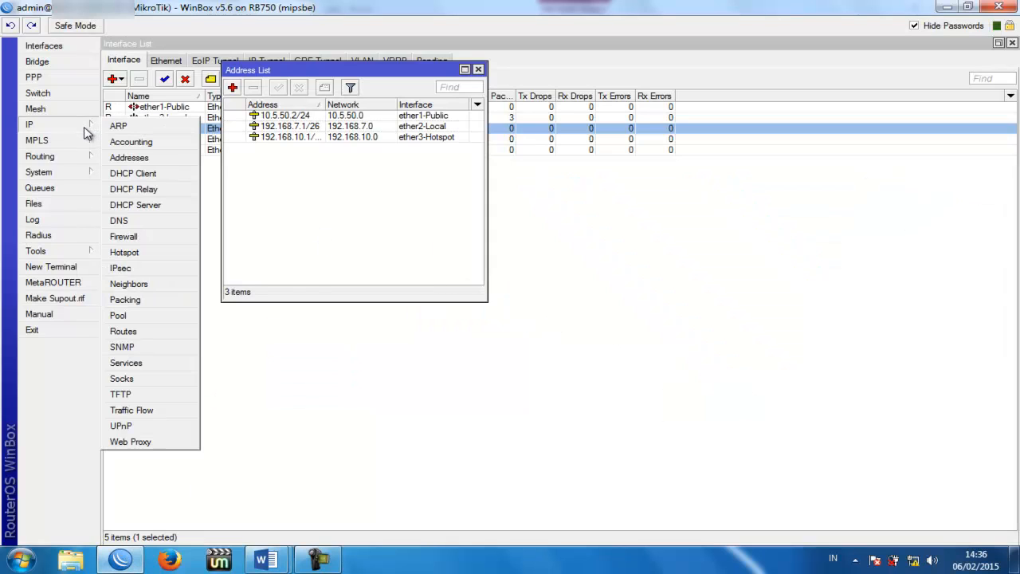
pyautogui.click(145, 222)
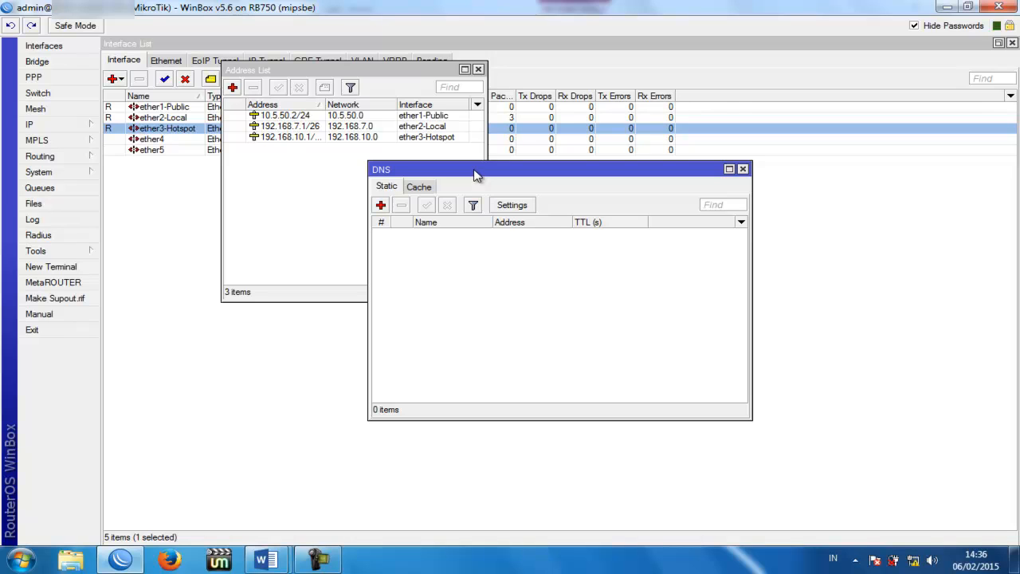
pyautogui.click(530, 205)
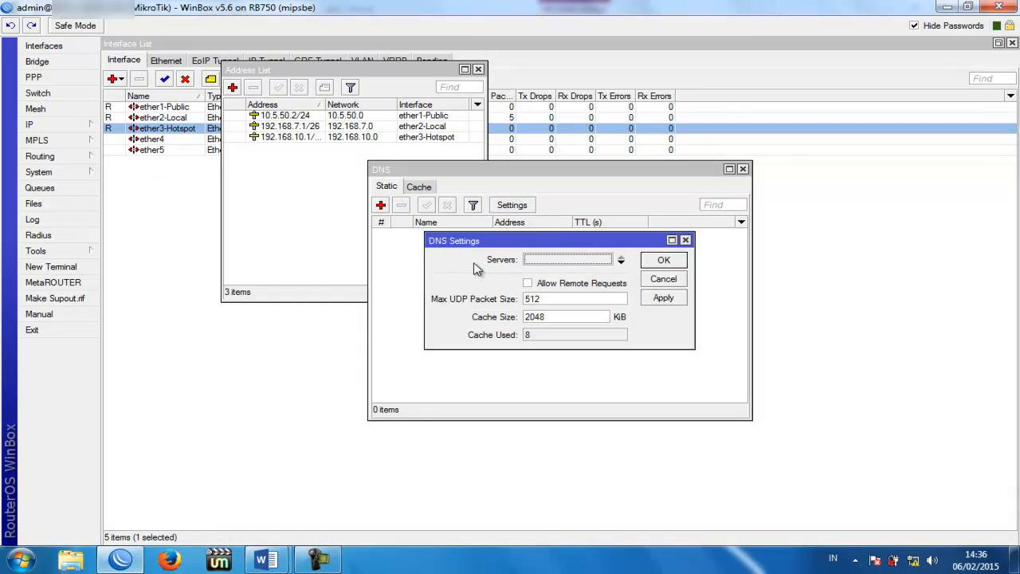
pyautogui.click(551, 259)
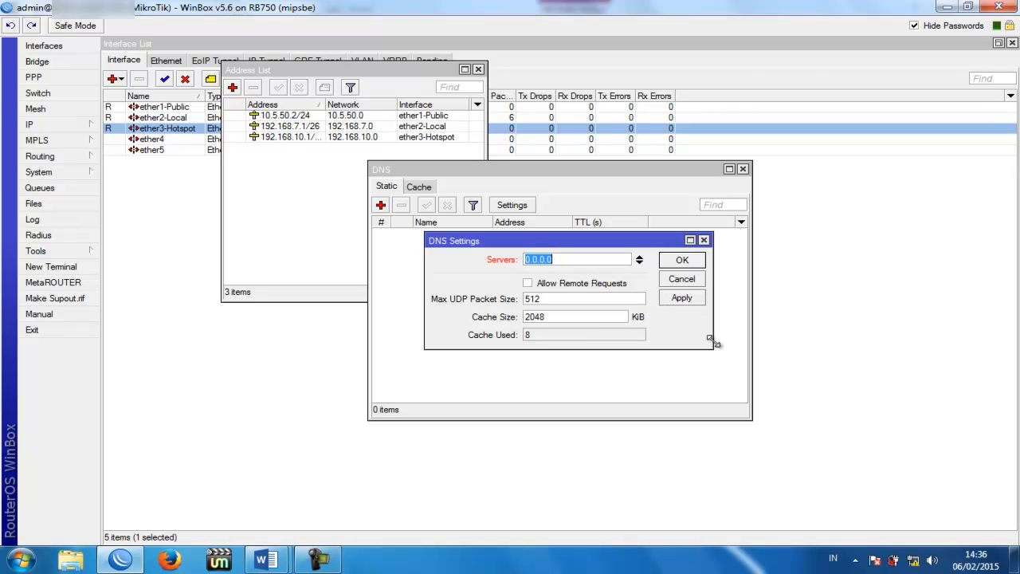
pyautogui.write('208.67.222.222')
pyautogui.hotkey('ctrl', 'a')
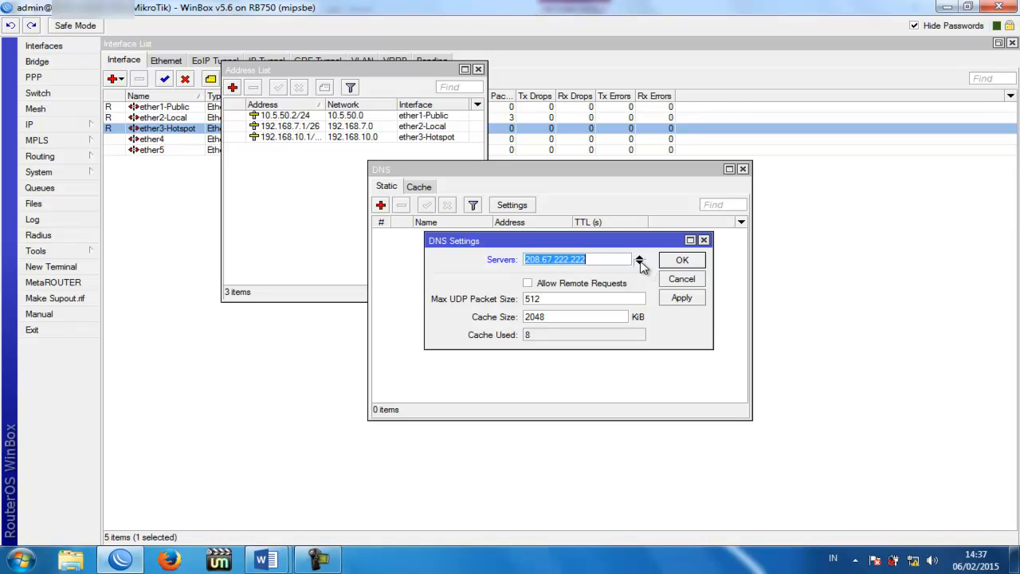
pyautogui.click(639, 263)
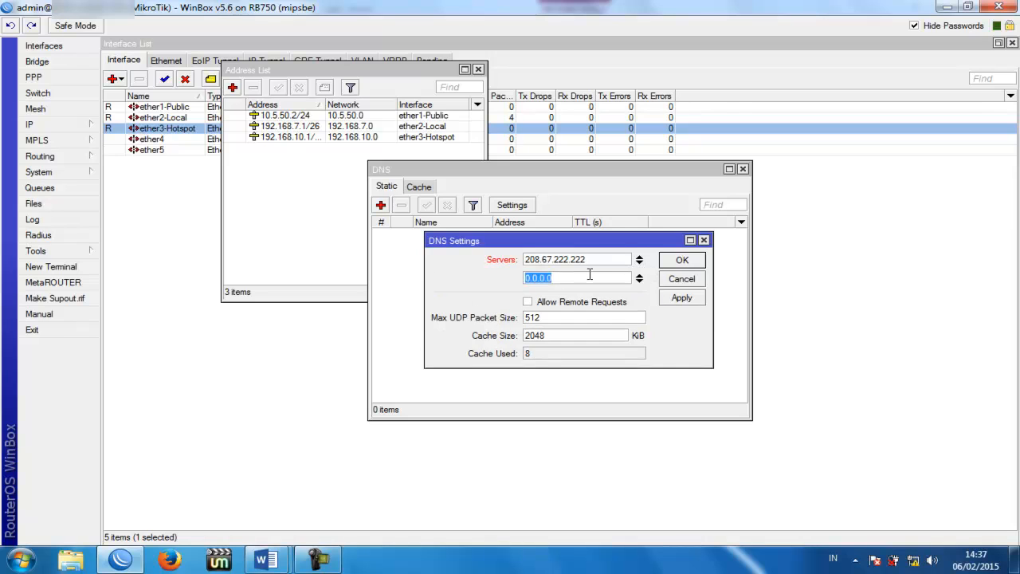
pyautogui.write('208.67.220.220')
pyautogui.click(539, 308)
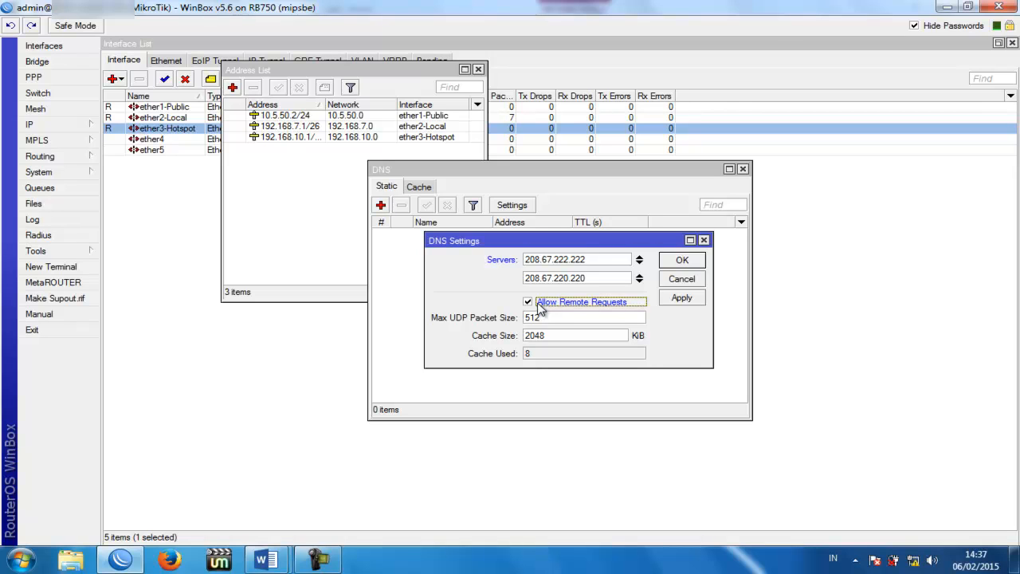
pyautogui.click(680, 298)
pyautogui.click(681, 263)
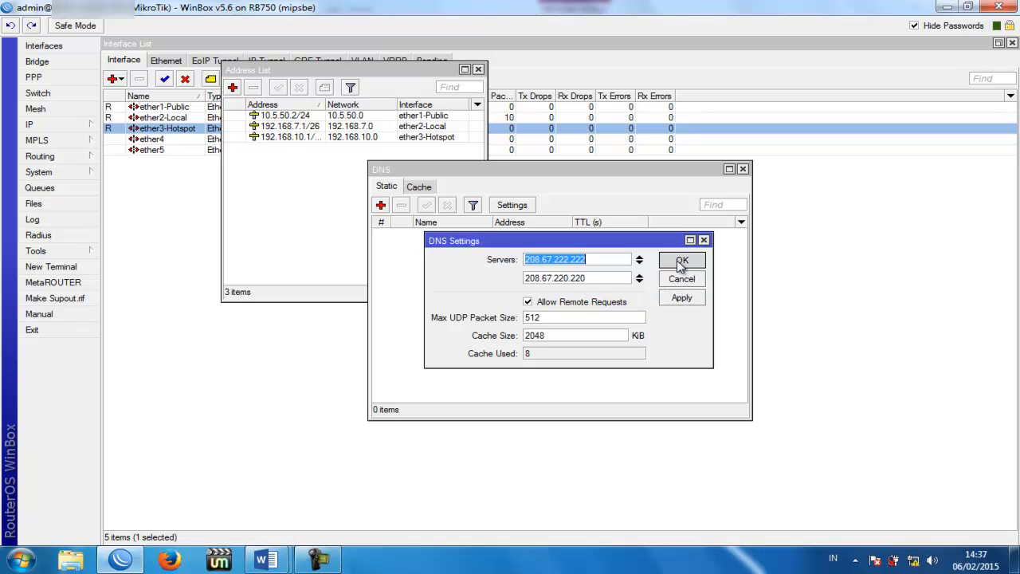
# Step: Reopen the DNS settings to verify them, then consult the network diagram
pyautogui.click(518, 209)
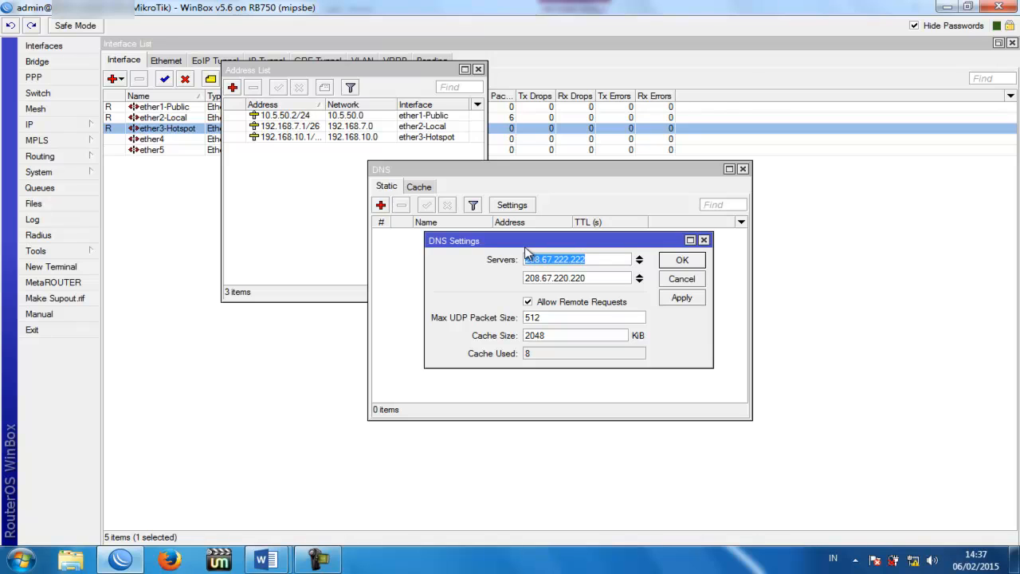
pyautogui.click(265, 561)
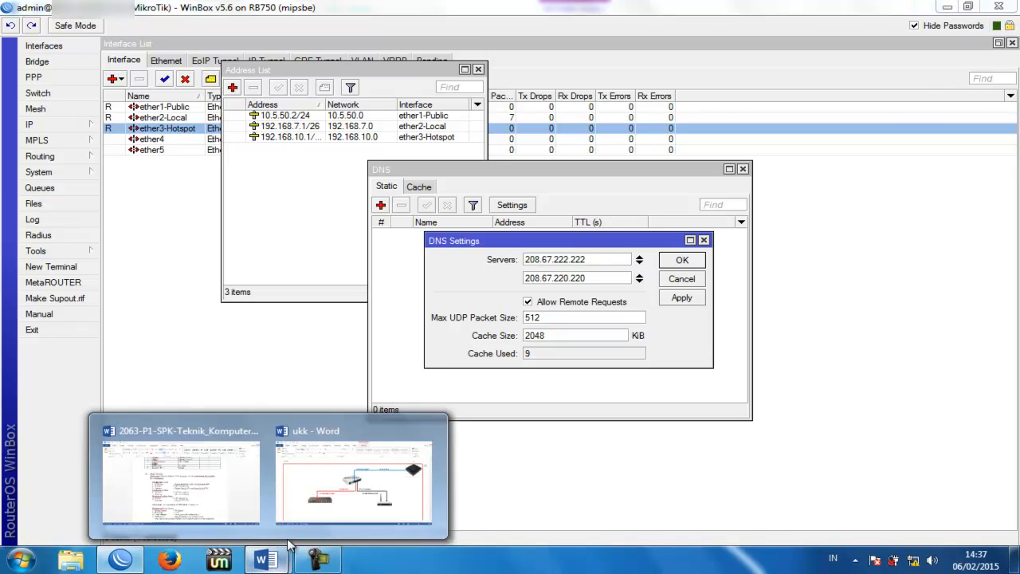
pyautogui.click(358, 488)
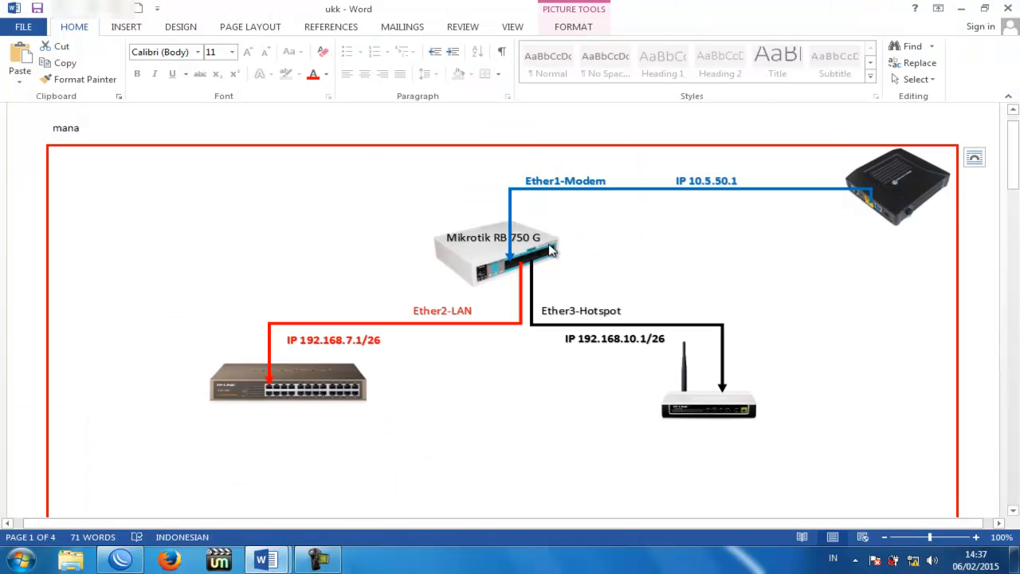
pyautogui.click(121, 560)
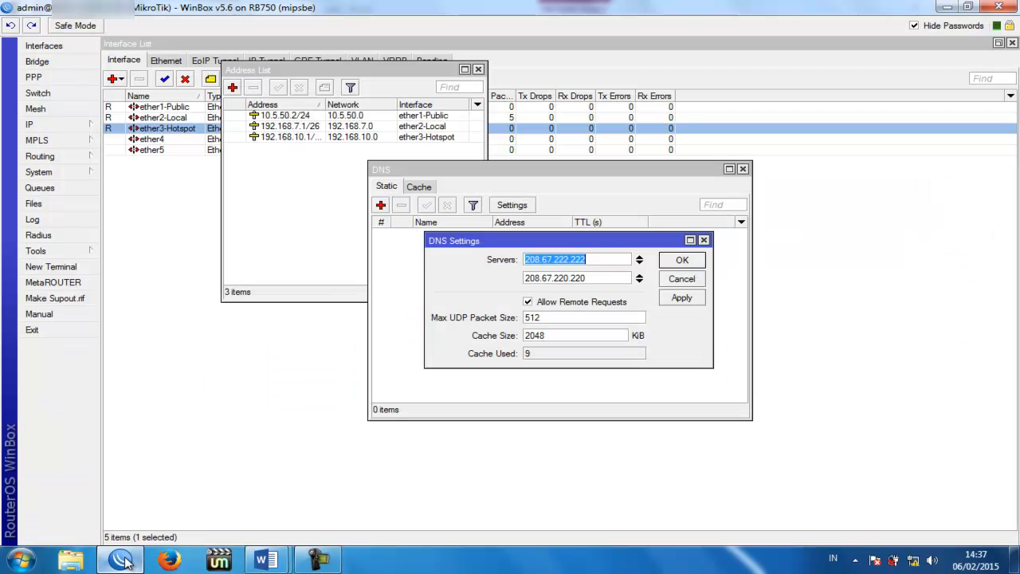
# Step: In IP > Routes, add a 0.0.0.0/0 route with gateway 10.5.50.1
pyautogui.click(80, 128)
pyautogui.click(129, 331)
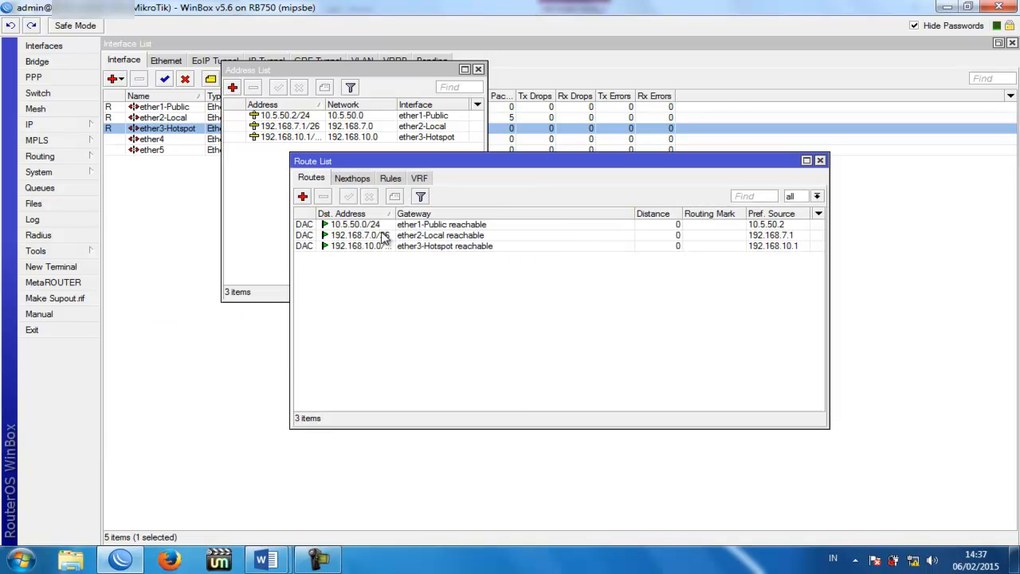
pyautogui.click(303, 198)
pyautogui.click(546, 210)
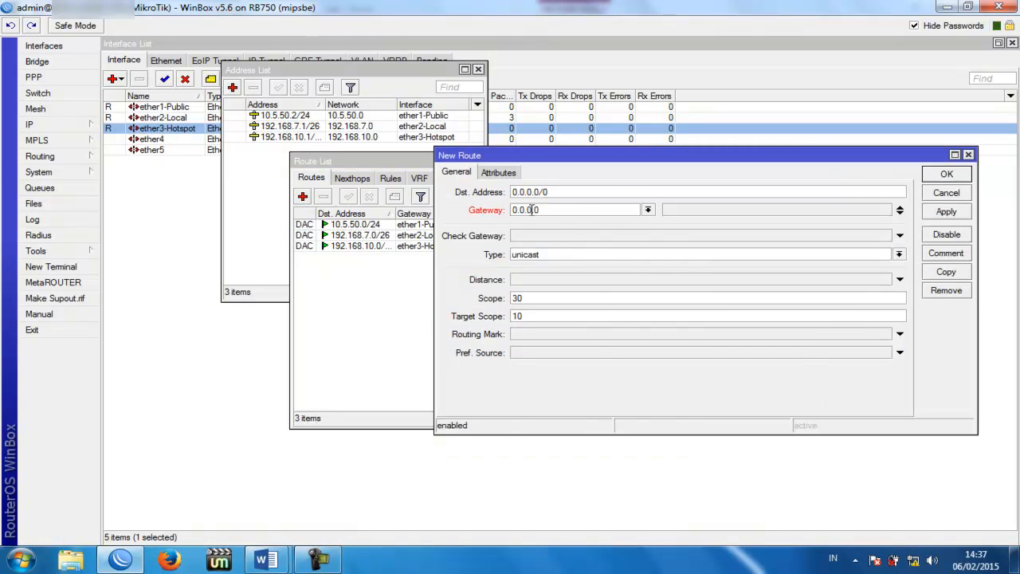
pyautogui.moveTo(553, 210); pyautogui.dragTo(507, 211)
pyautogui.write('10.5.50.1')
pyautogui.click(947, 212)
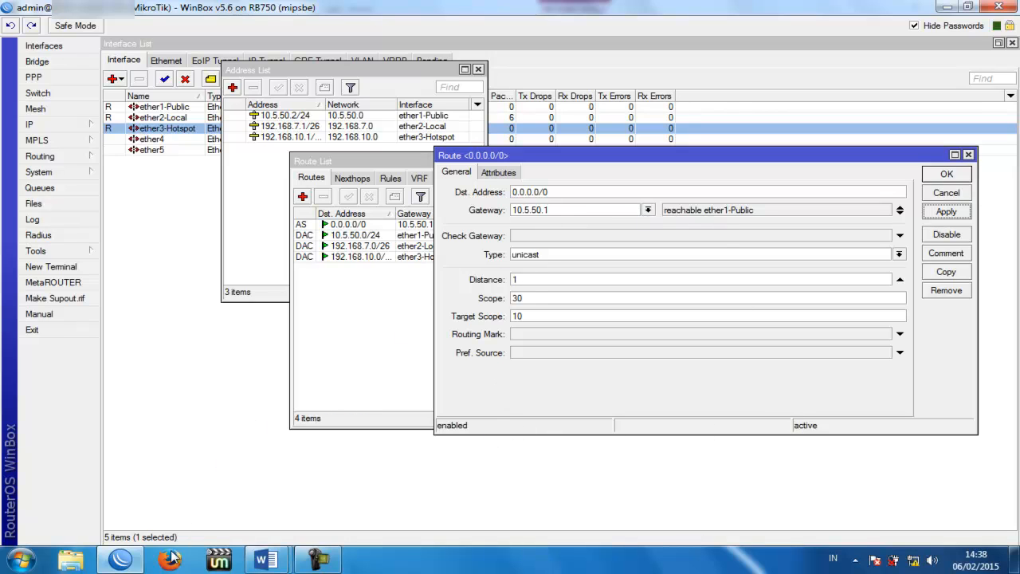
# Step: After checking the diagram, save the 10.5.50.1 default route and select it in the routing table
pyautogui.moveTo(259, 562)
pyautogui.click(344, 482)
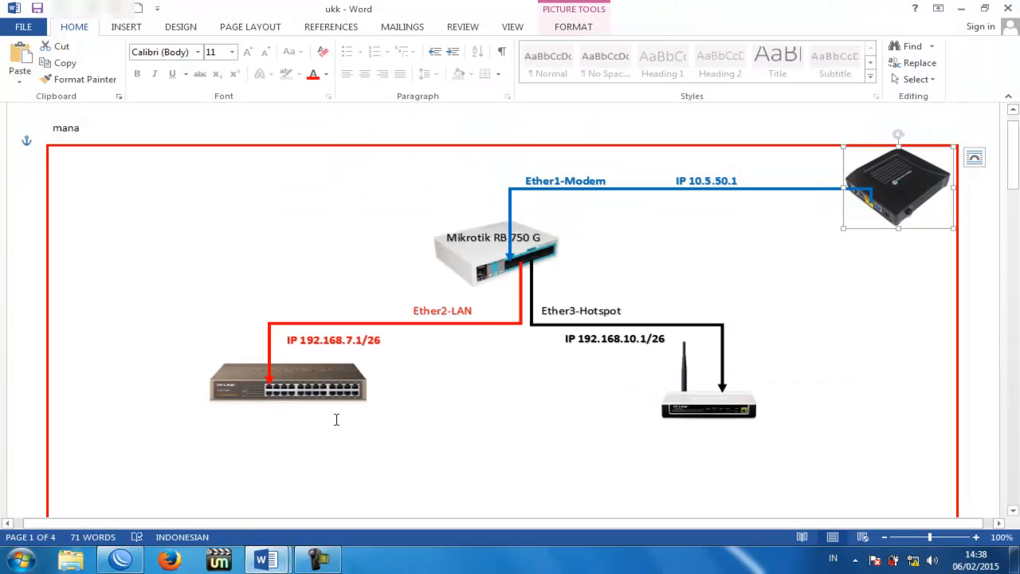
pyautogui.click(120, 560)
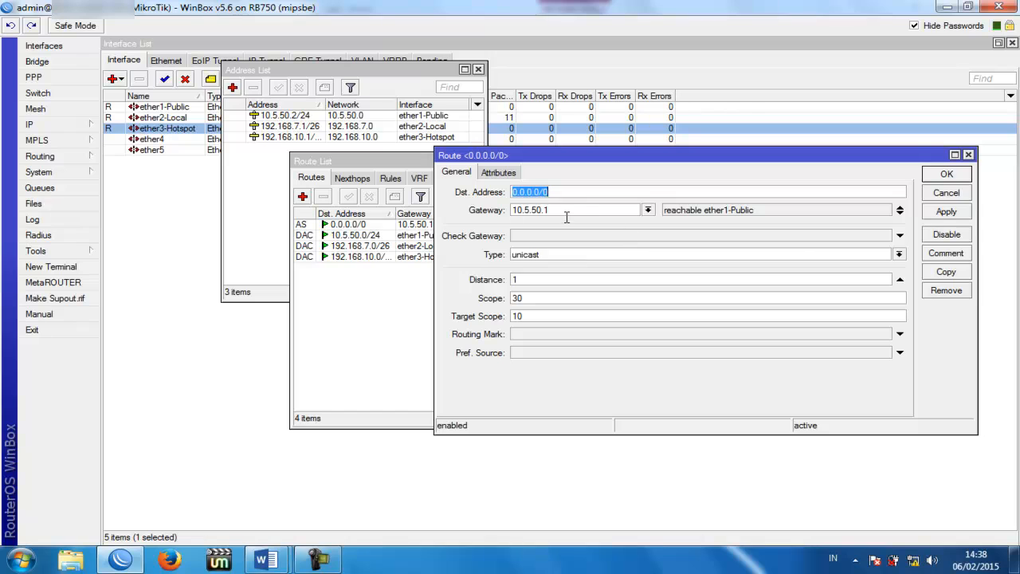
pyautogui.click(945, 211)
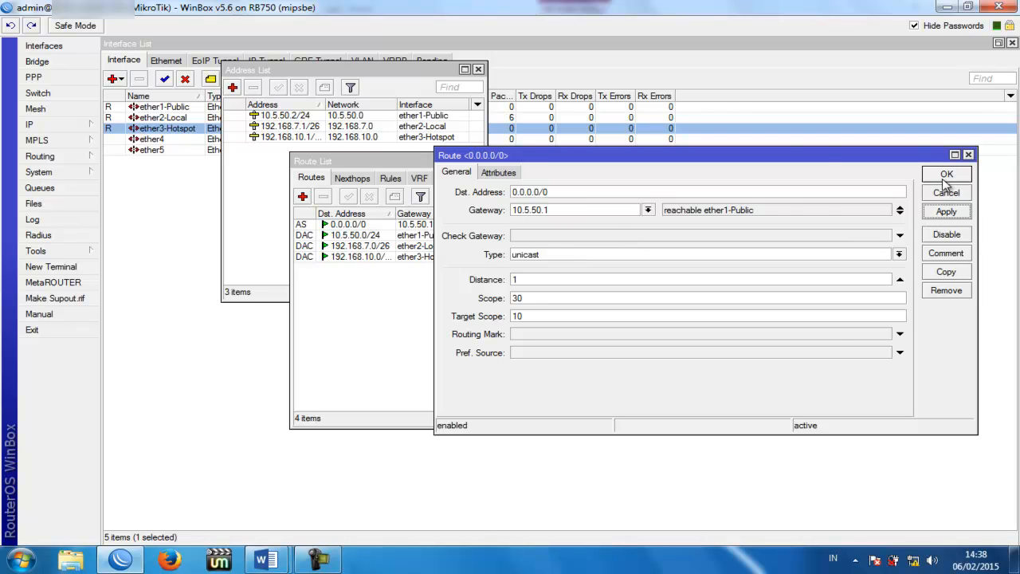
pyautogui.click(946, 174)
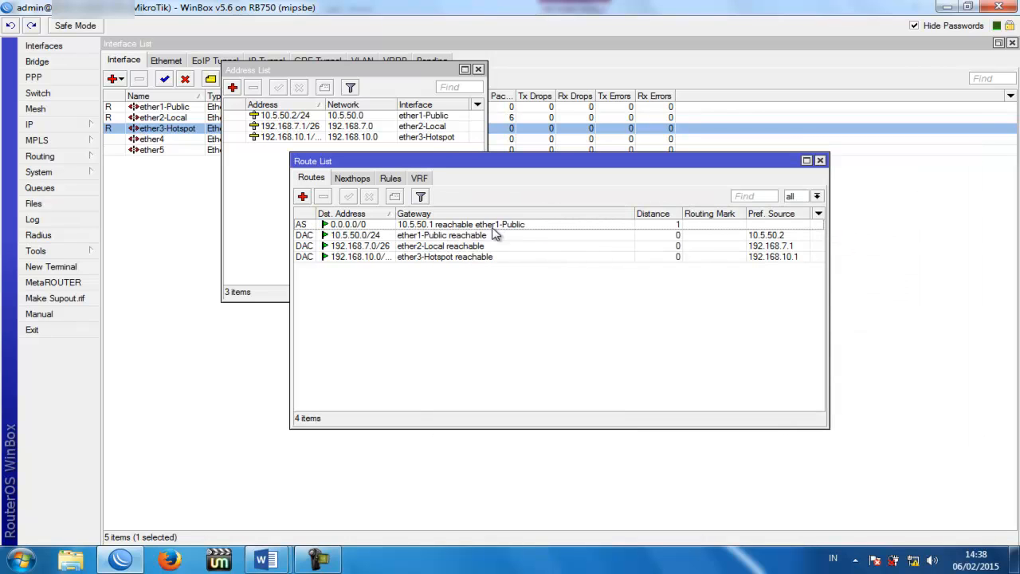
pyautogui.click(487, 225)
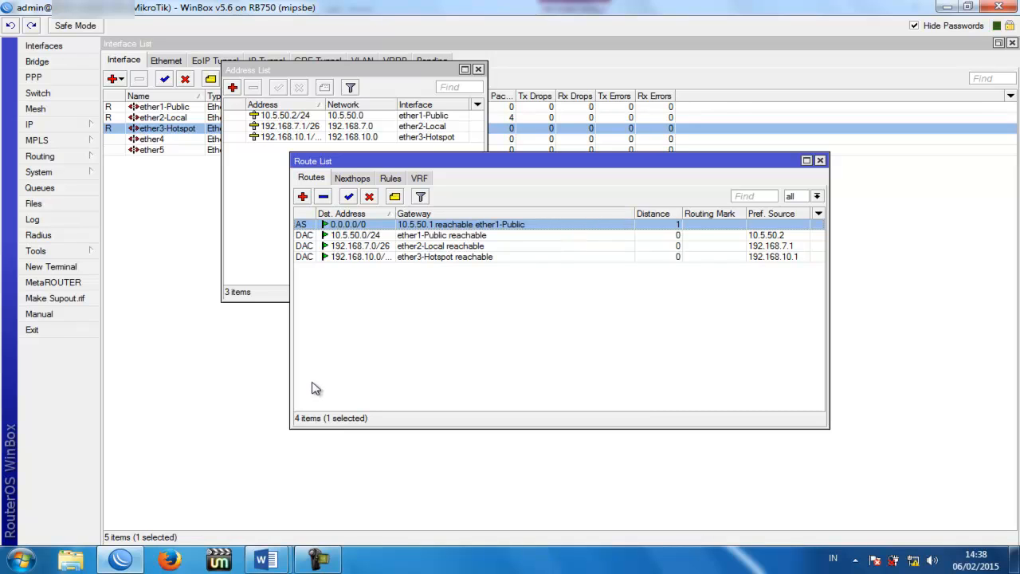
pyautogui.click(80, 127)
# Step: Add a srcnat NAT rule, out-interface ether1-Public, action masquerade; then open a New Terminal
pyautogui.click(142, 235)
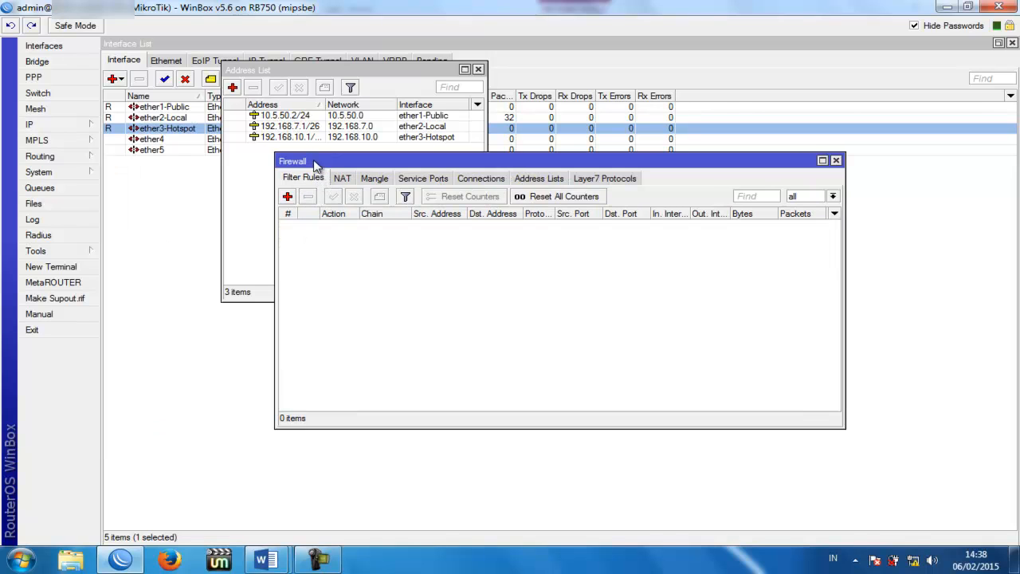
pyautogui.click(343, 180)
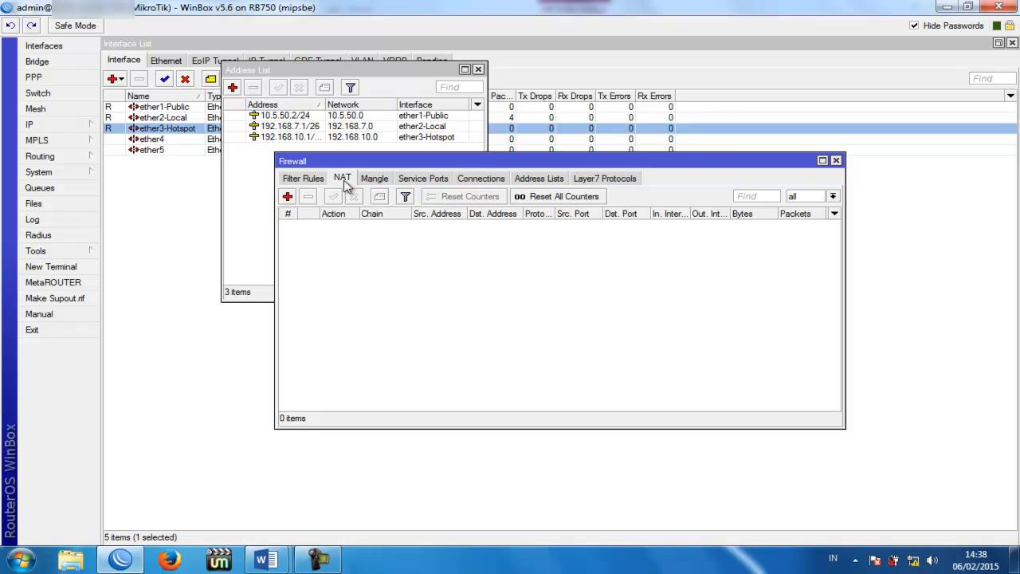
pyautogui.click(287, 196)
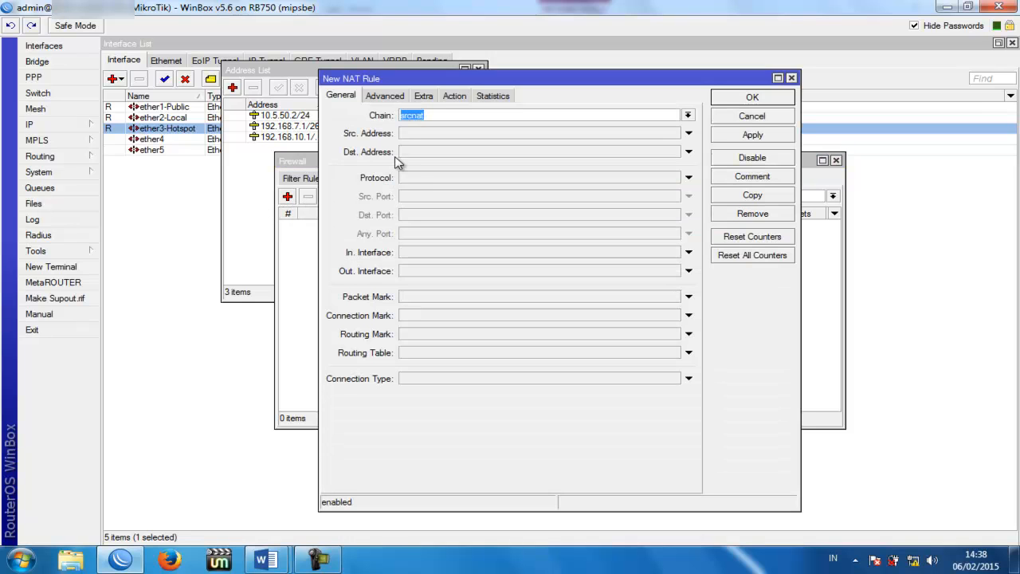
pyautogui.click(439, 114)
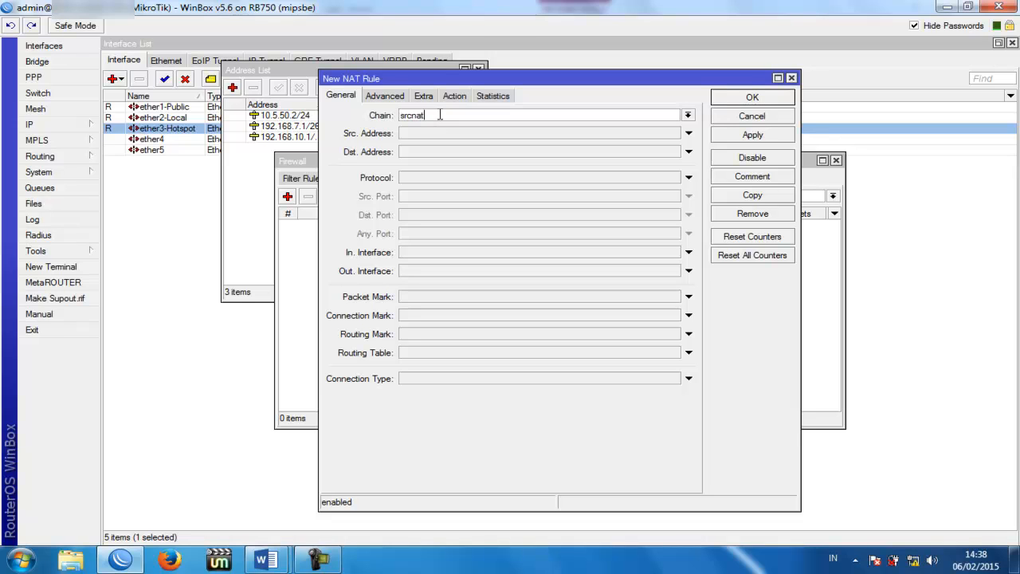
pyautogui.click(433, 271)
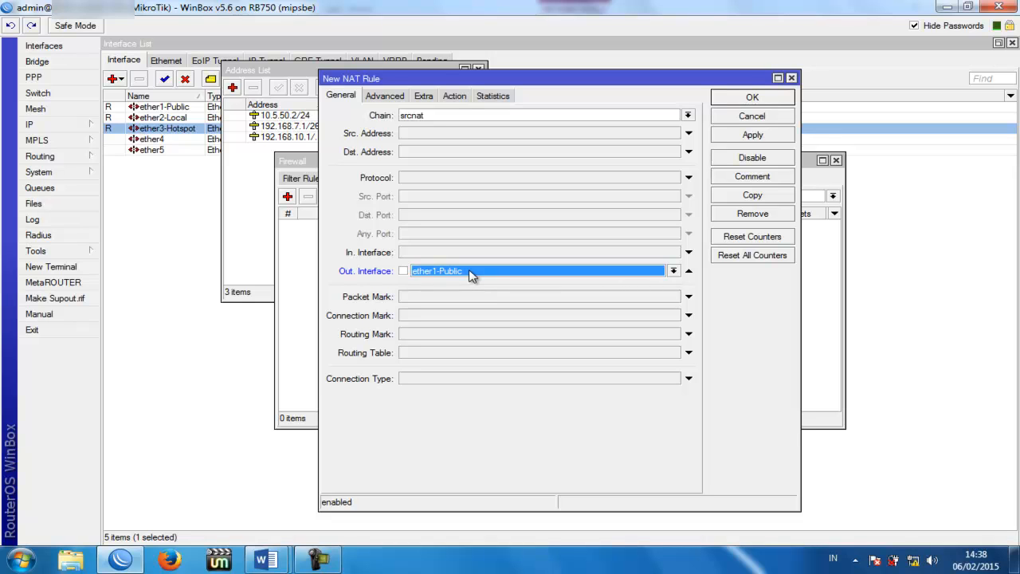
pyautogui.click(454, 95)
pyautogui.click(459, 117)
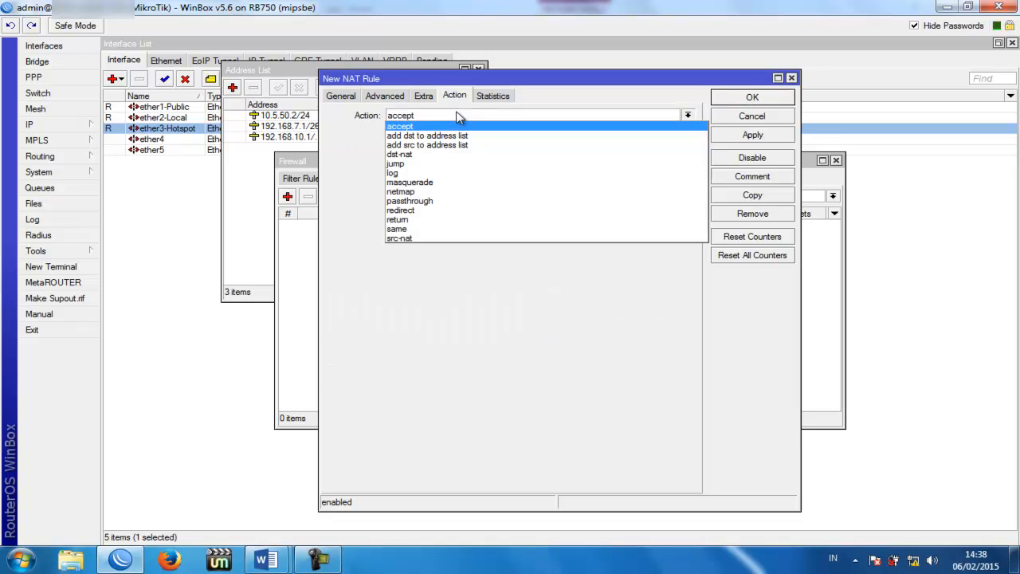
pyautogui.click(439, 182)
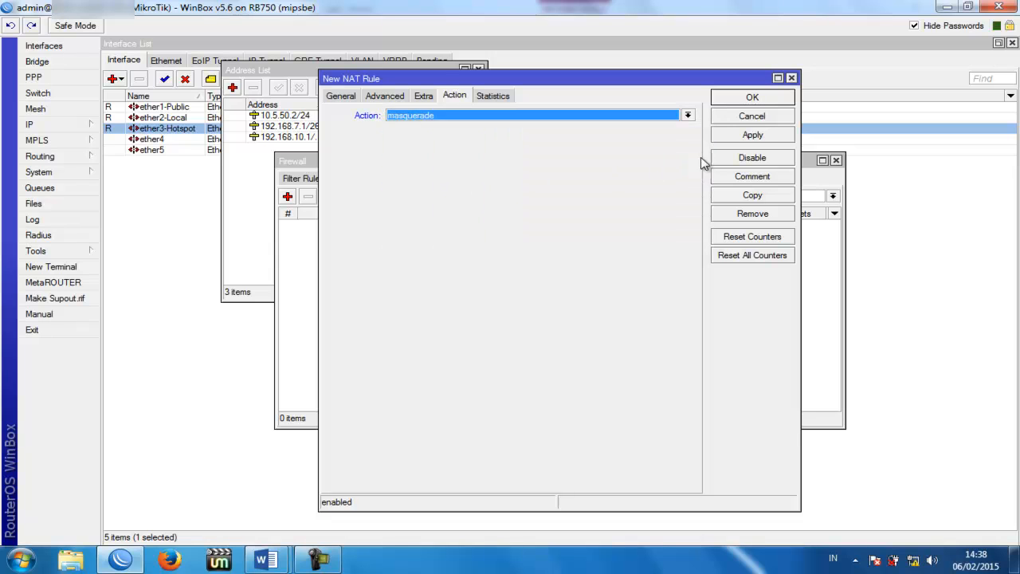
pyautogui.click(737, 138)
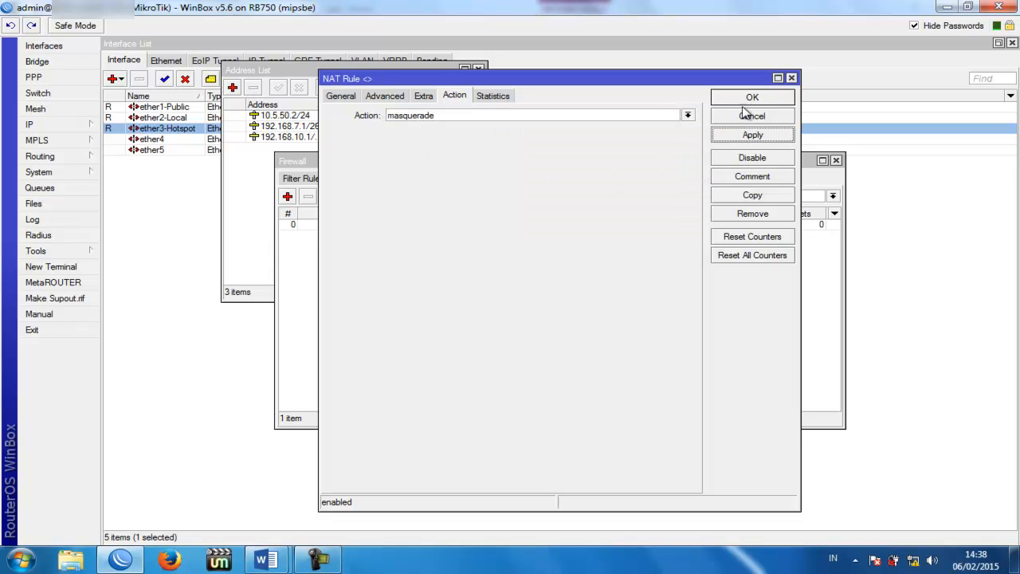
pyautogui.click(747, 97)
pyautogui.moveTo(492, 167); pyautogui.dragTo(589, 239)
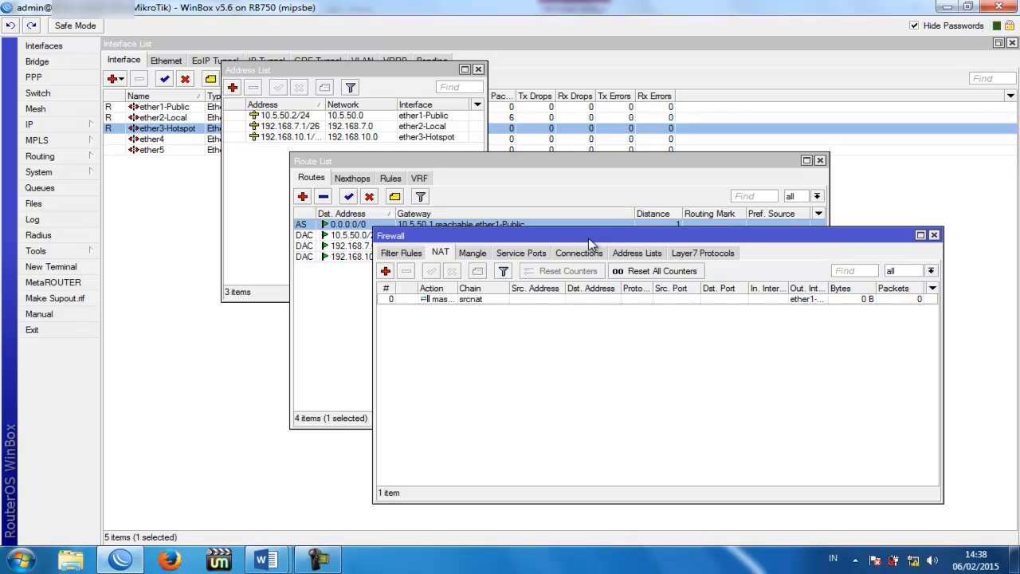
pyautogui.click(51, 266)
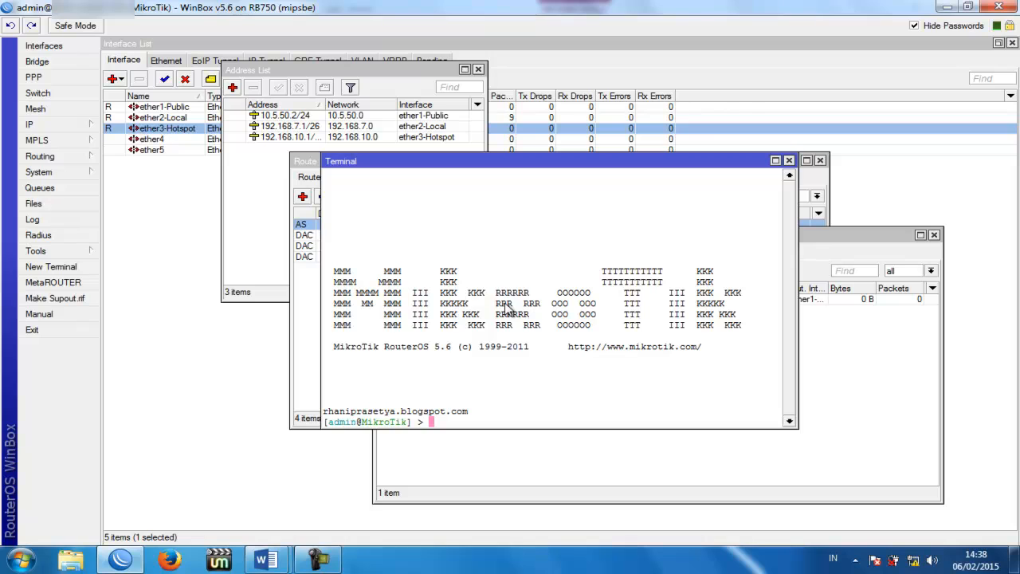
# Step: Ping google.com from the terminal and stop it after 9 replies with 0% packet loss
pyautogui.write('ping google.com')
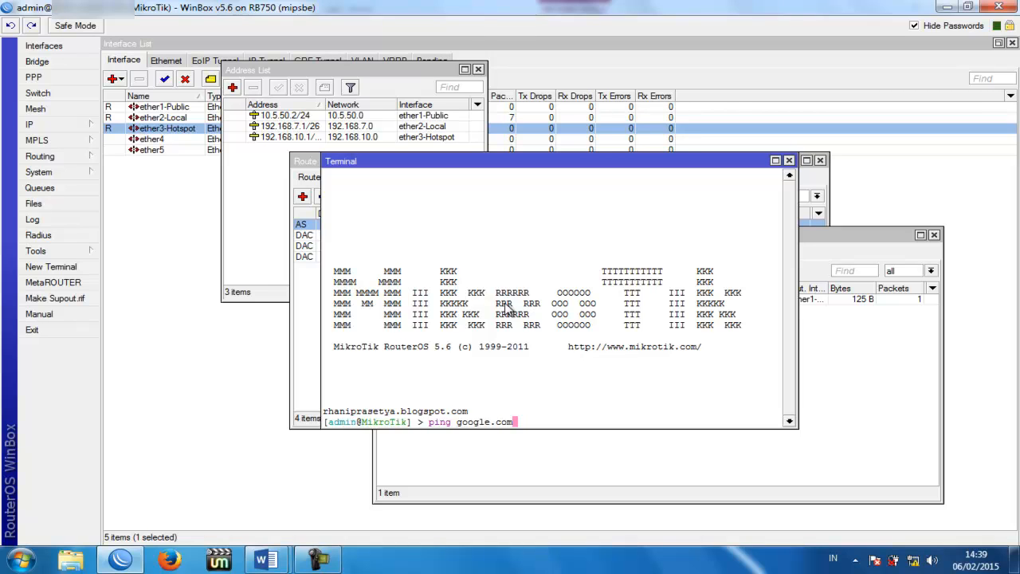
pyautogui.press('Return')
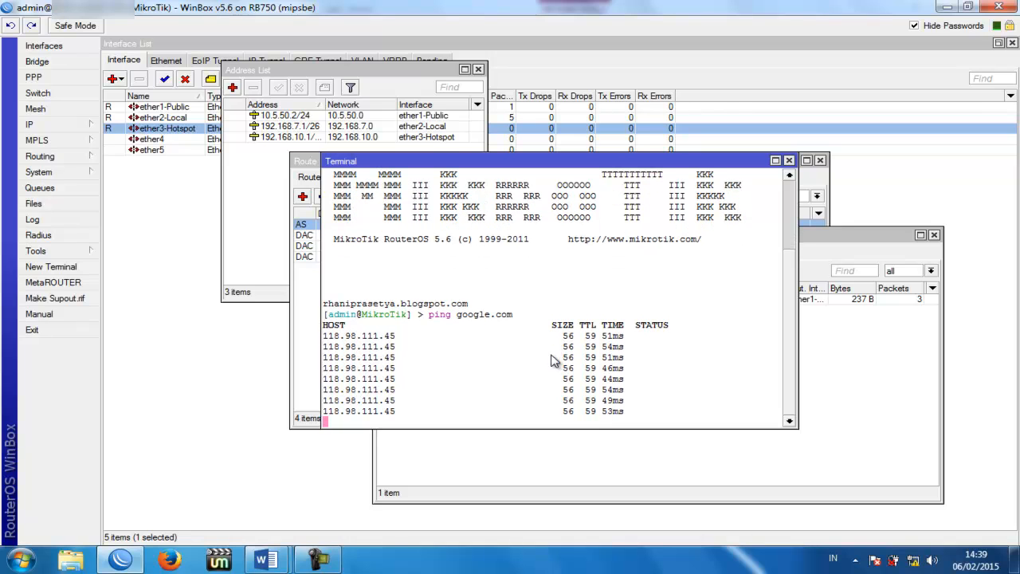
pyautogui.hotkey('ctrl', 'c')
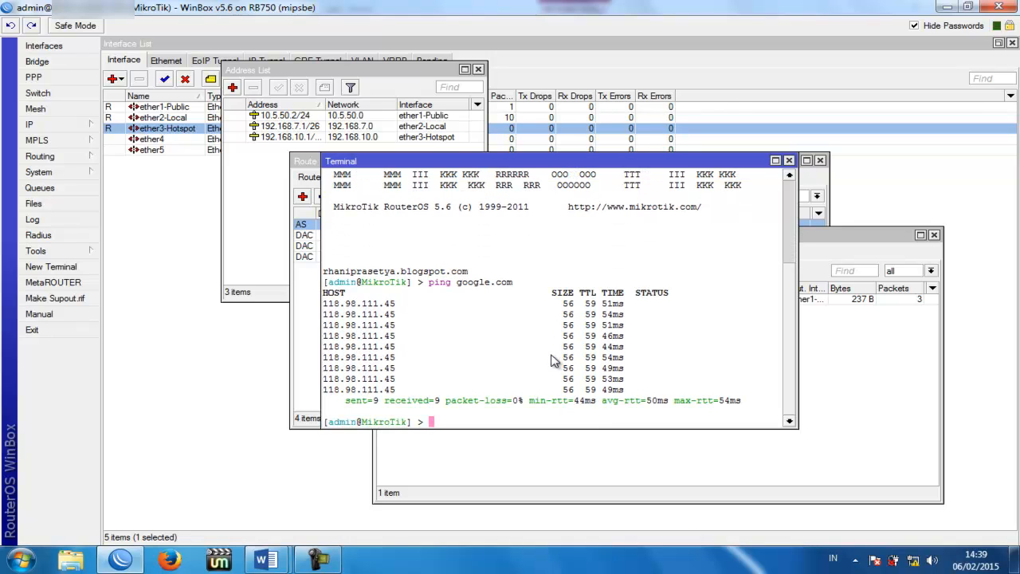
# Step: Switch to the ukk Word document and select the switch and Mikrotik RB 750 G router images
pyautogui.moveTo(267, 560)
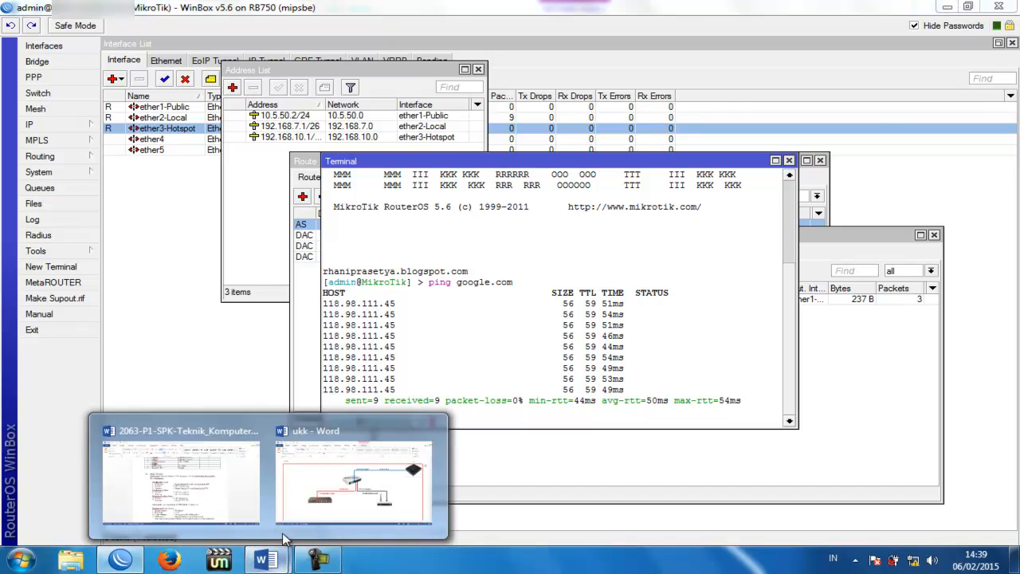
pyautogui.click(319, 481)
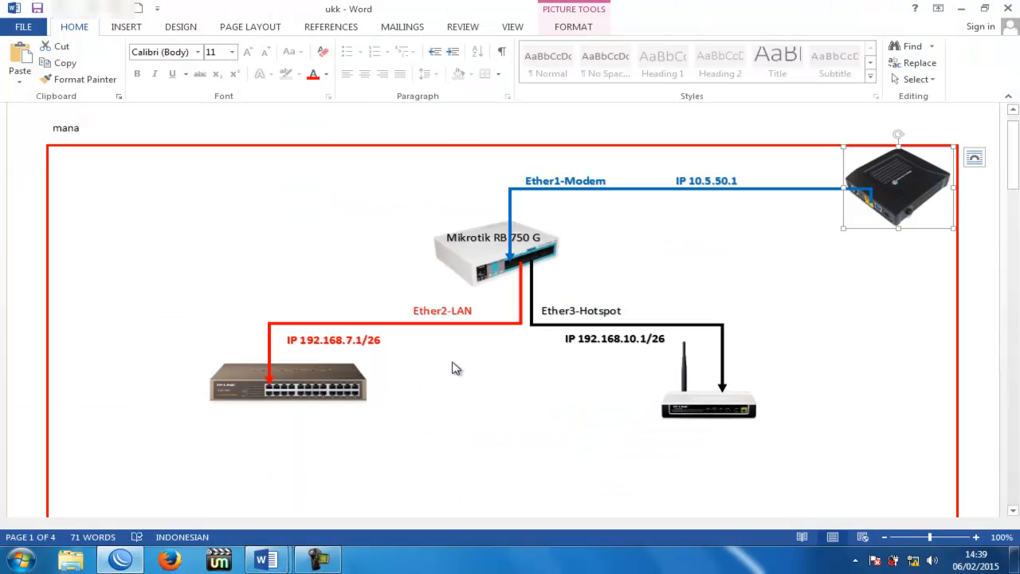
pyautogui.click(334, 380)
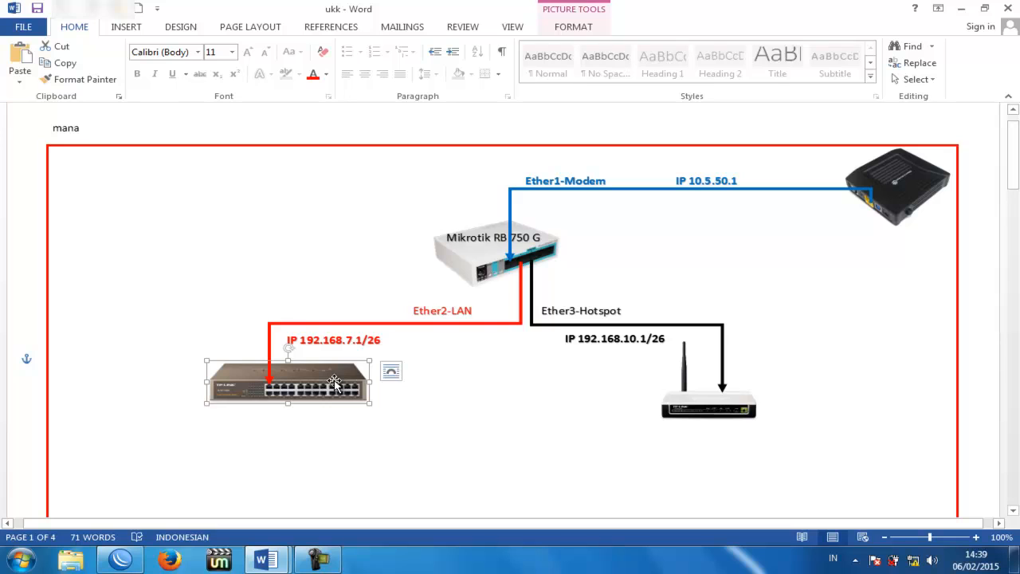
pyautogui.click(302, 285)
pyautogui.click(470, 275)
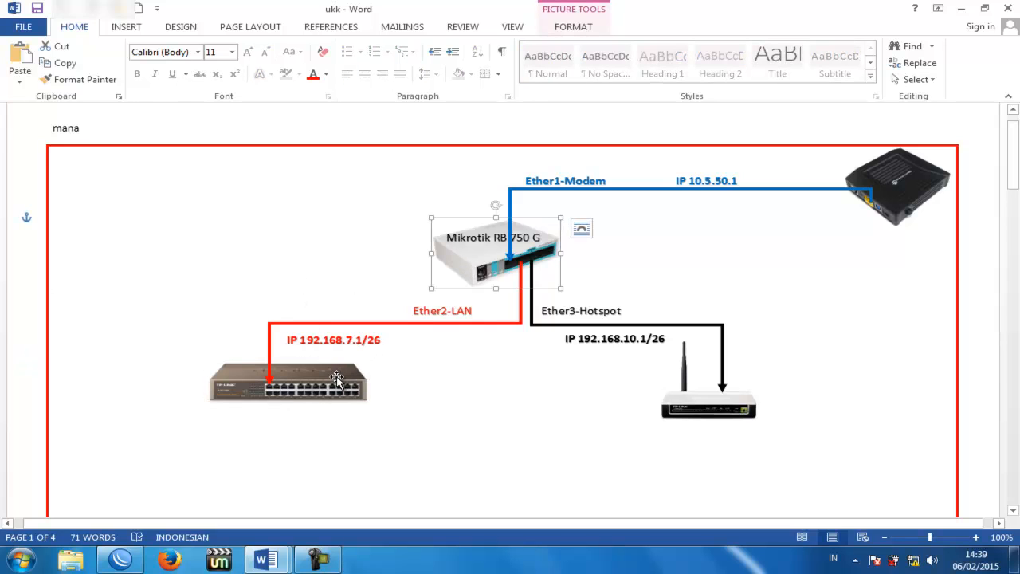
pyautogui.click(336, 379)
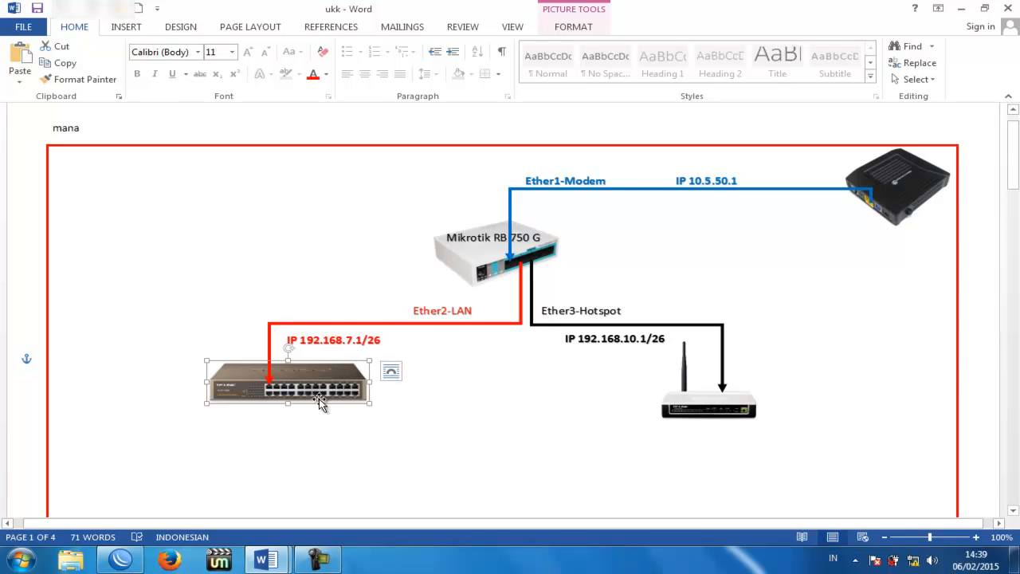
# Step: Scroll down to the DHCP client PCs and select the right-hand and left-hand PC images
pyautogui.scroll(-15, 319, 400)
pyautogui.scroll(-5, 319, 401)
pyautogui.scroll(2, 319, 401)
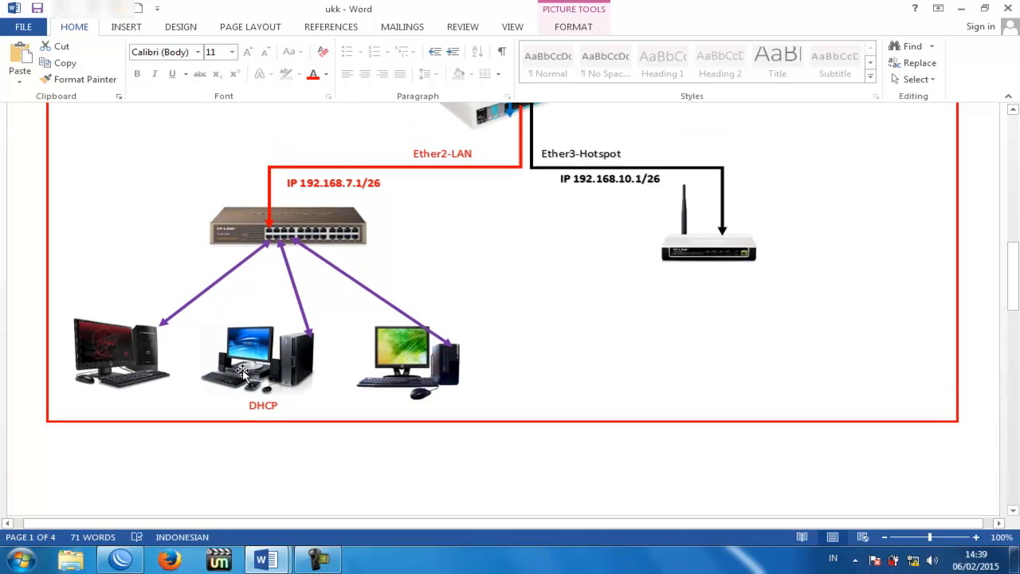
pyautogui.click(420, 350)
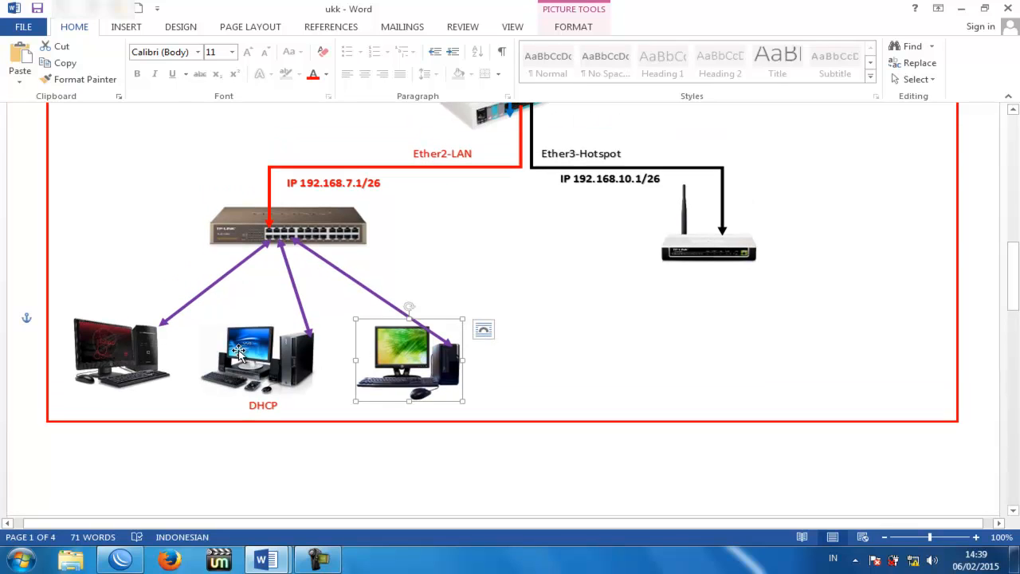
pyautogui.click(130, 354)
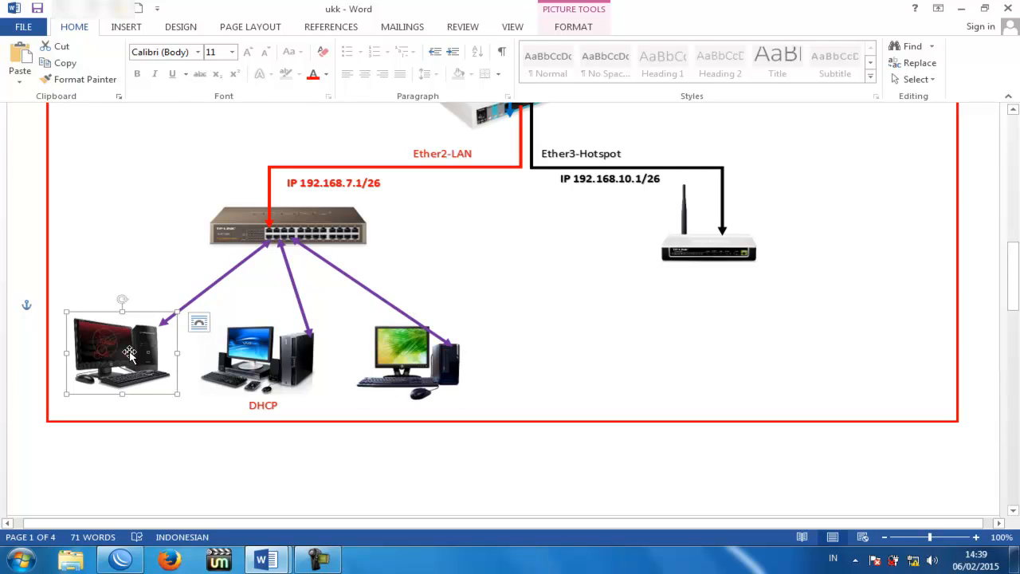
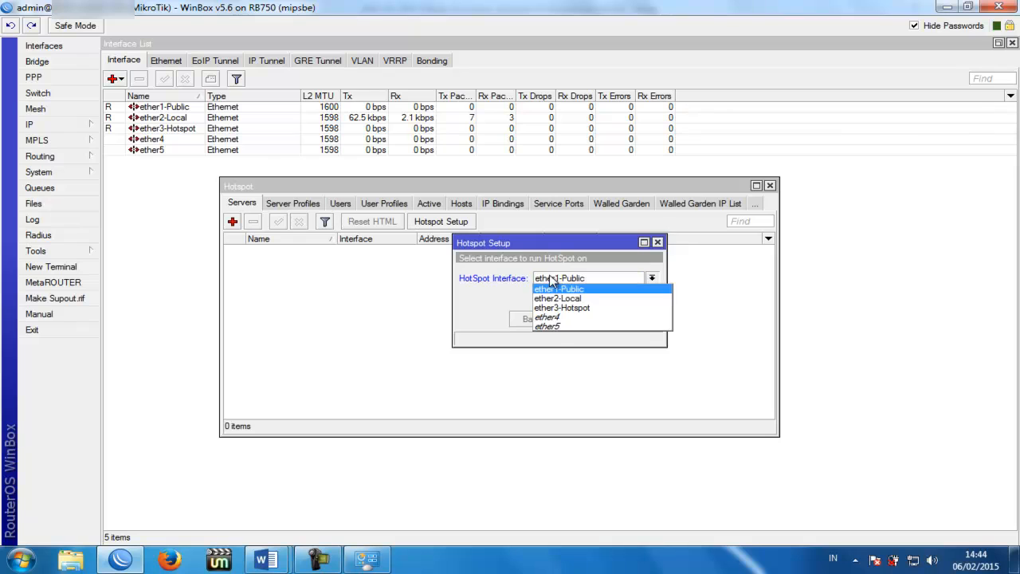
# Step: Start hotspot setup on ether3-Hotspot with default pool, no certificate or SMTP, DNS 208.67.222.222/208.67.220.220
pyautogui.click(567, 308)
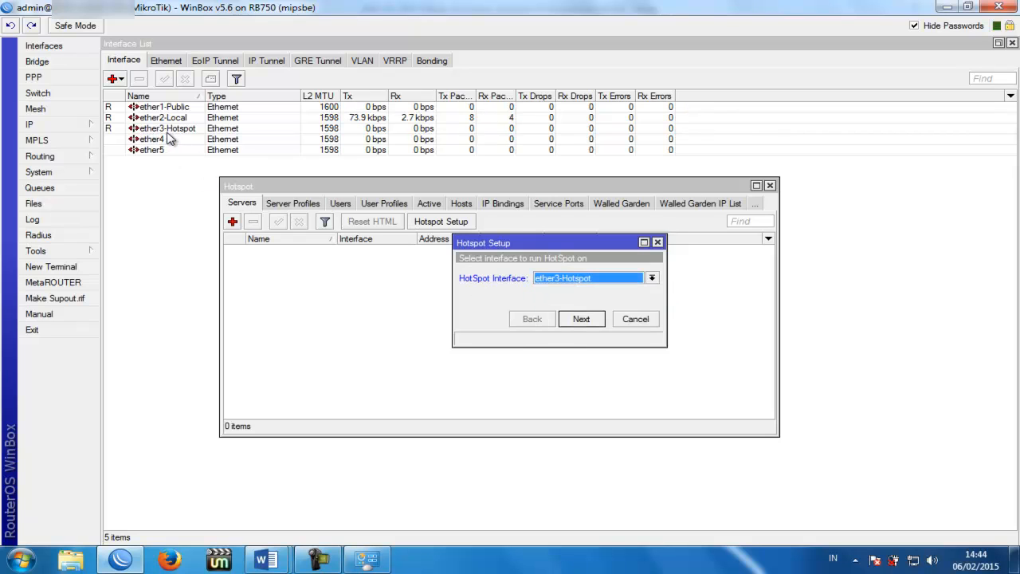
pyautogui.click(581, 319)
pyautogui.click(581, 319)
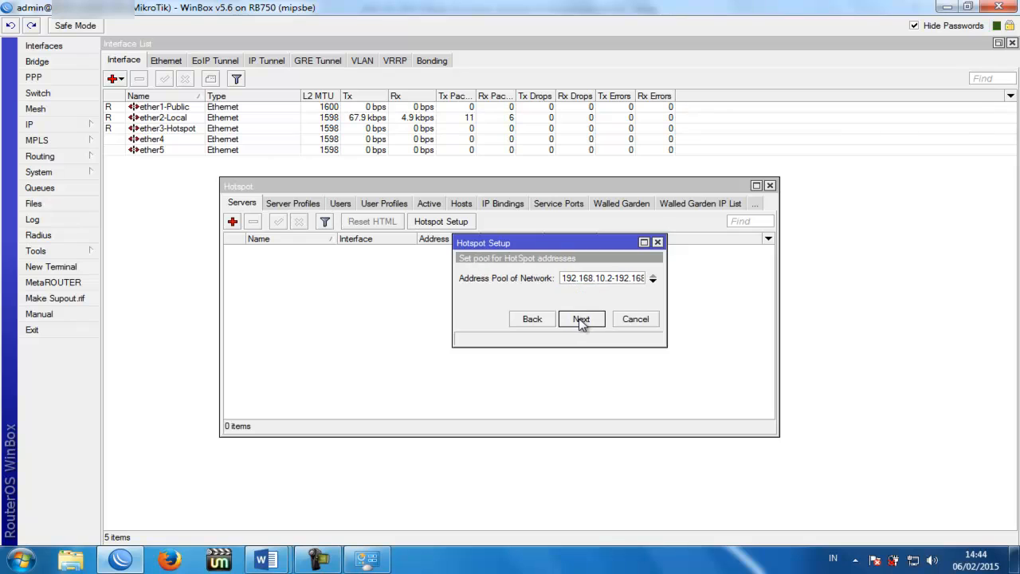
pyautogui.click(581, 318)
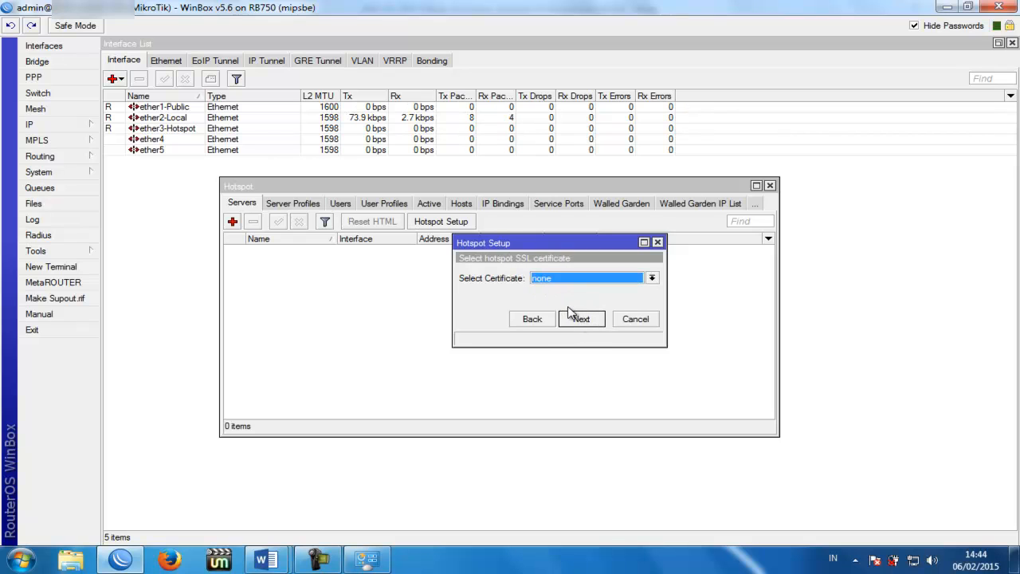
pyautogui.click(581, 319)
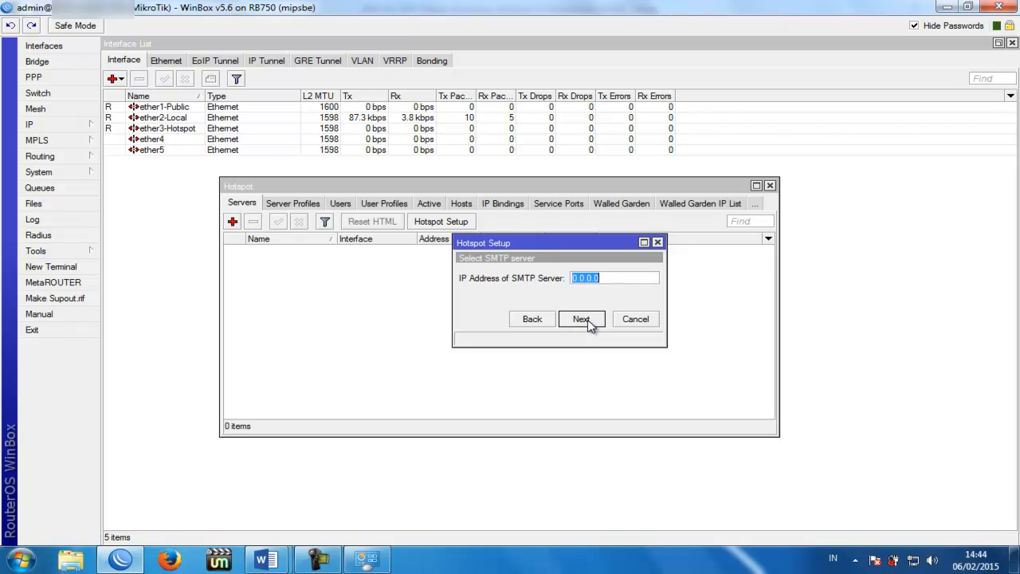
pyautogui.click(582, 318)
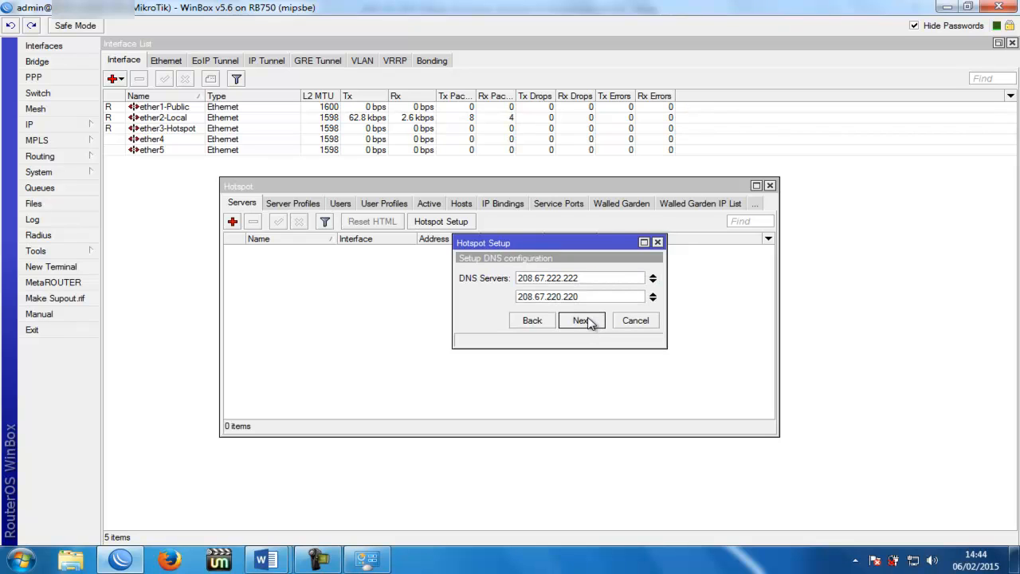
pyautogui.click(580, 320)
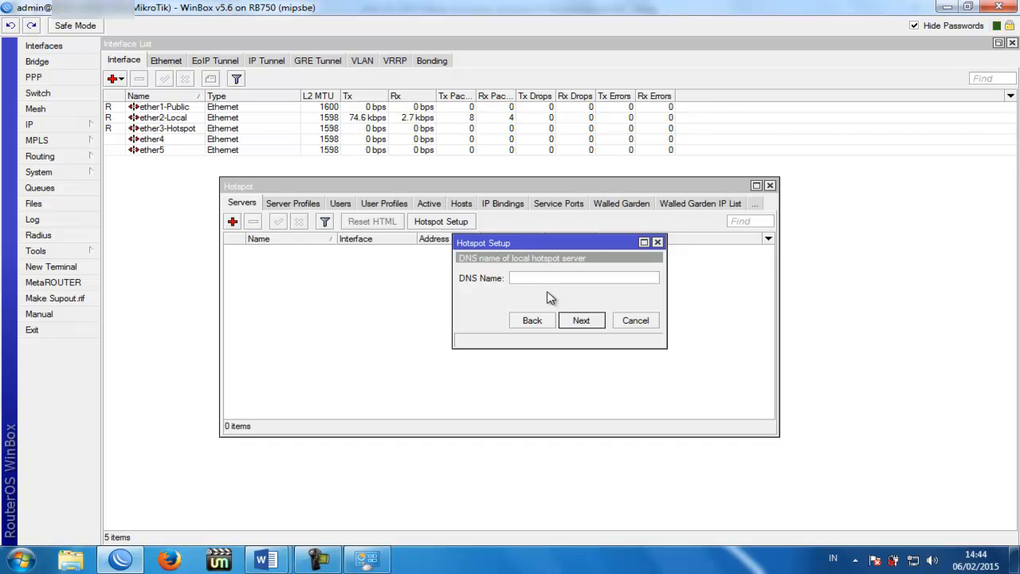
pyautogui.write('ww.smkyptkrigomasi.com')
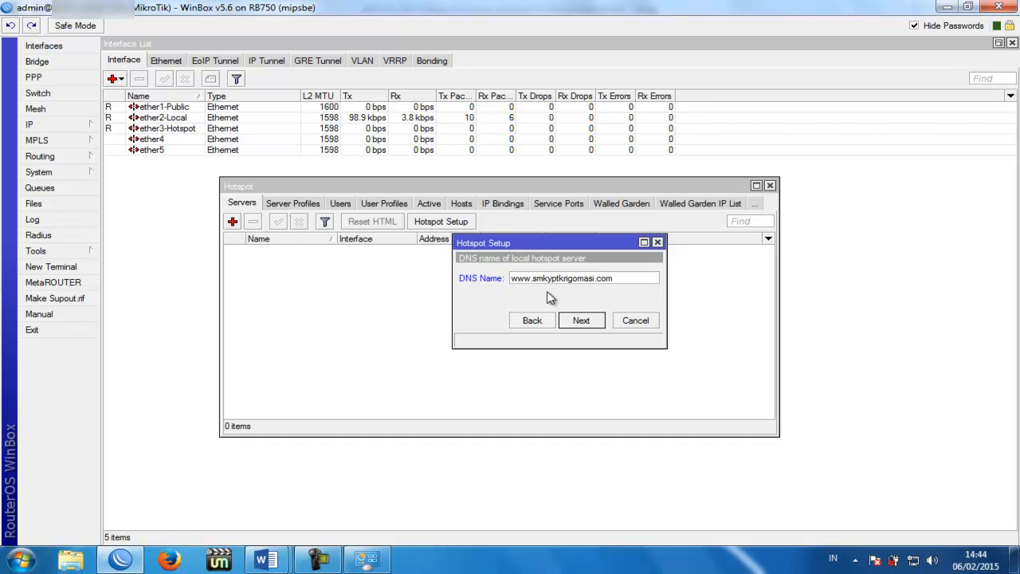
pyautogui.click(582, 319)
pyautogui.click(615, 279)
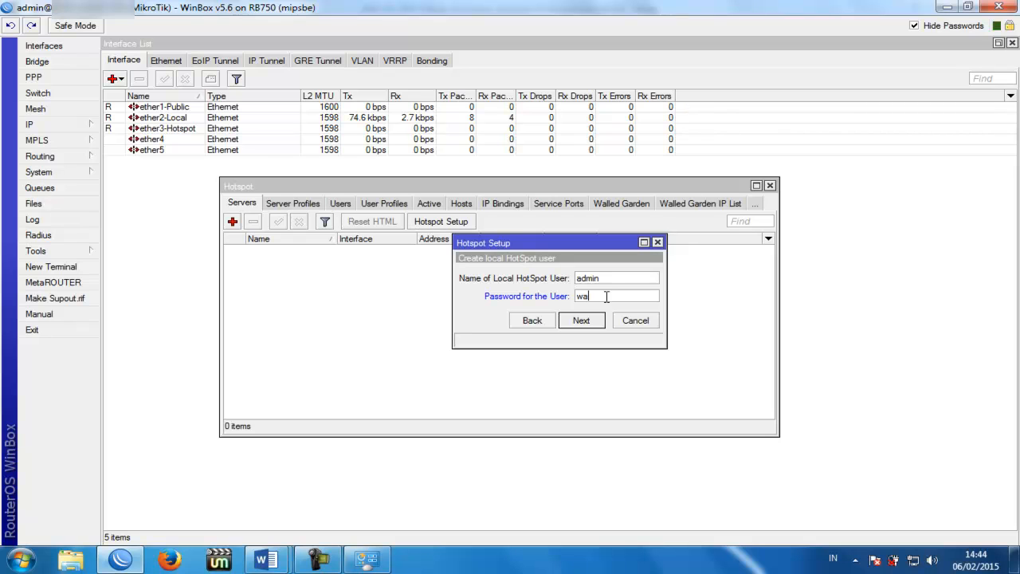
pyautogui.click(584, 321)
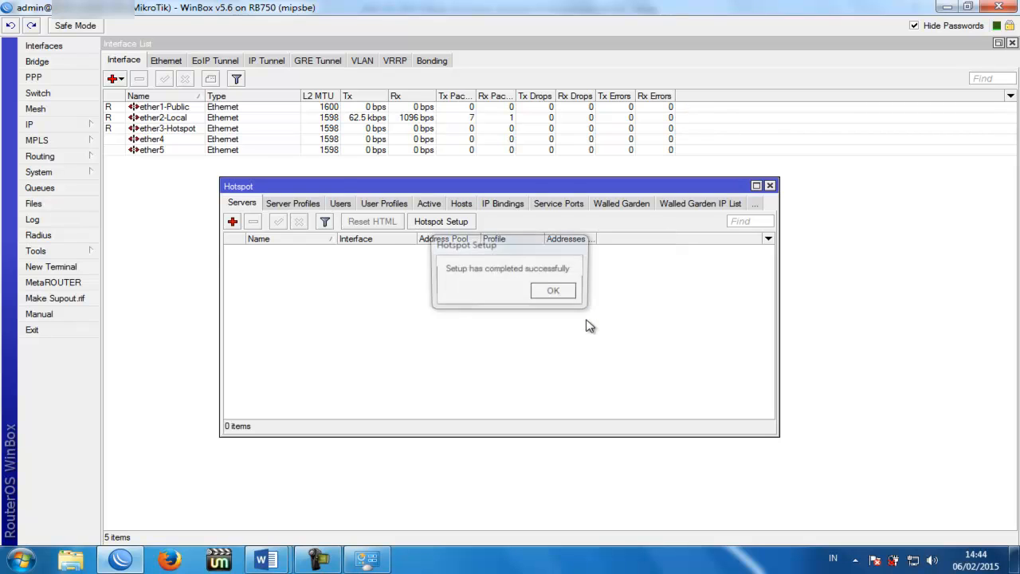
# Step: Limit hotspot1 to 1 address per MAC
pyautogui.click(560, 292)
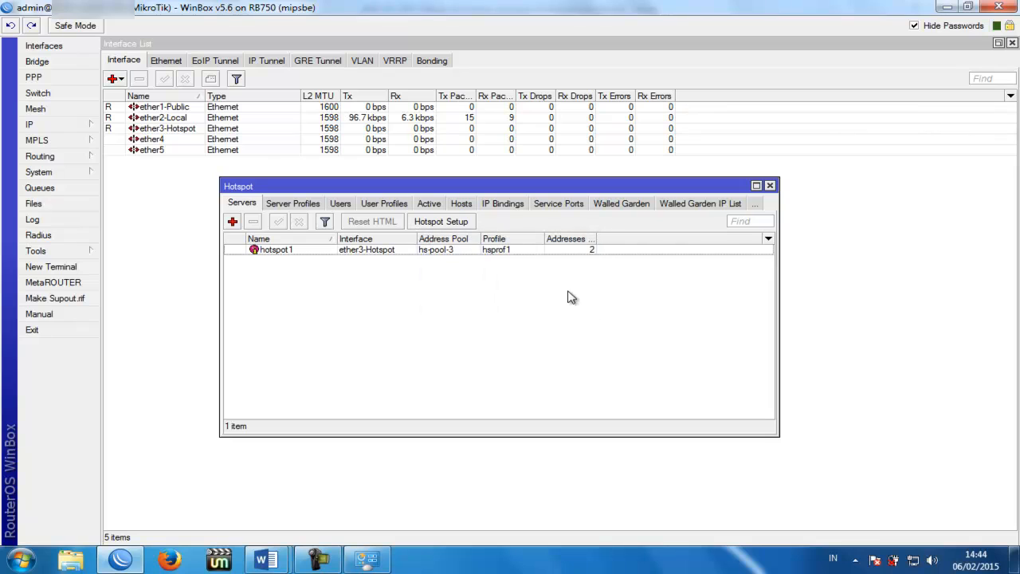
pyautogui.doubleClick(574, 249)
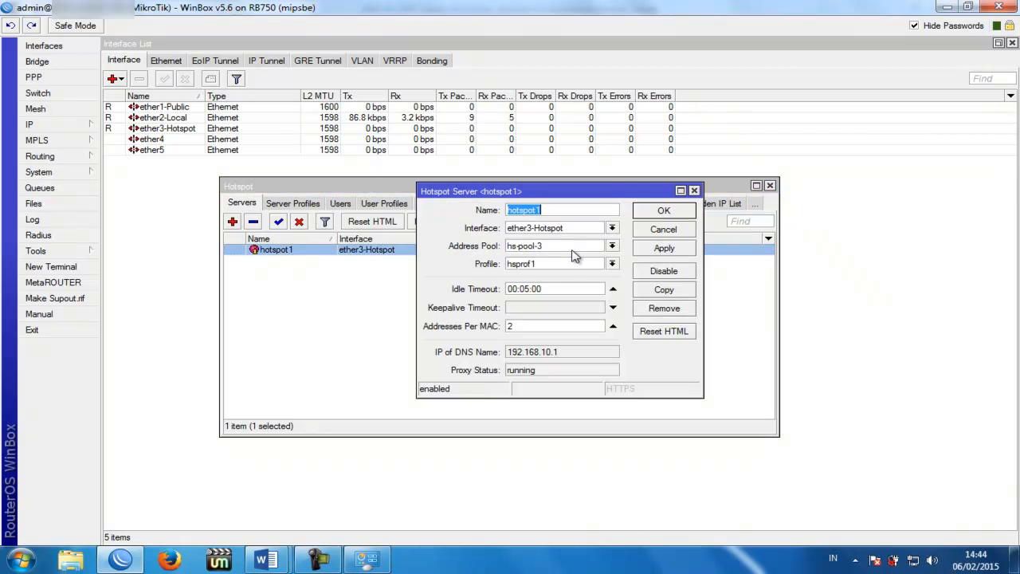
pyautogui.doubleClick(522, 326)
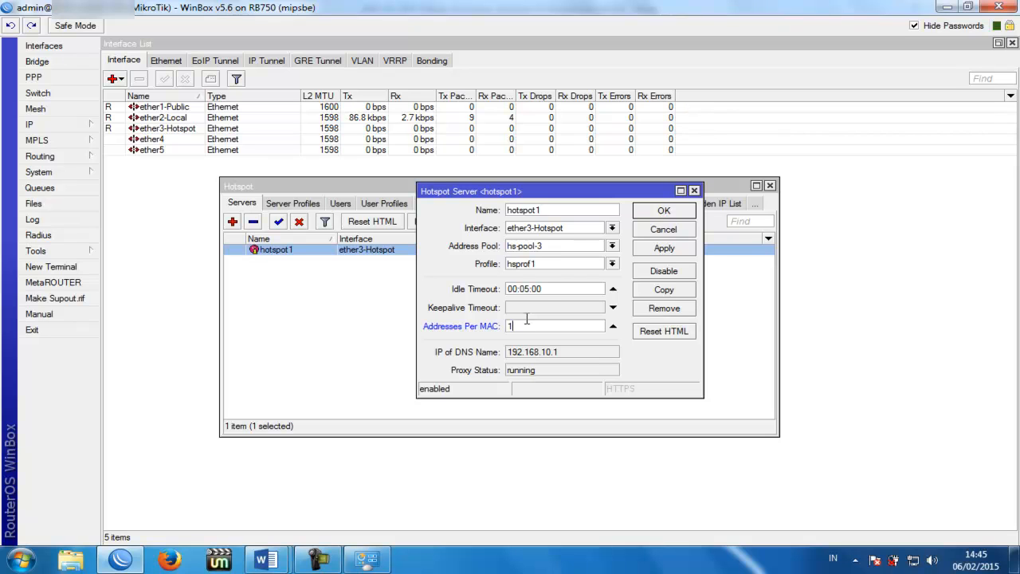
pyautogui.click(647, 251)
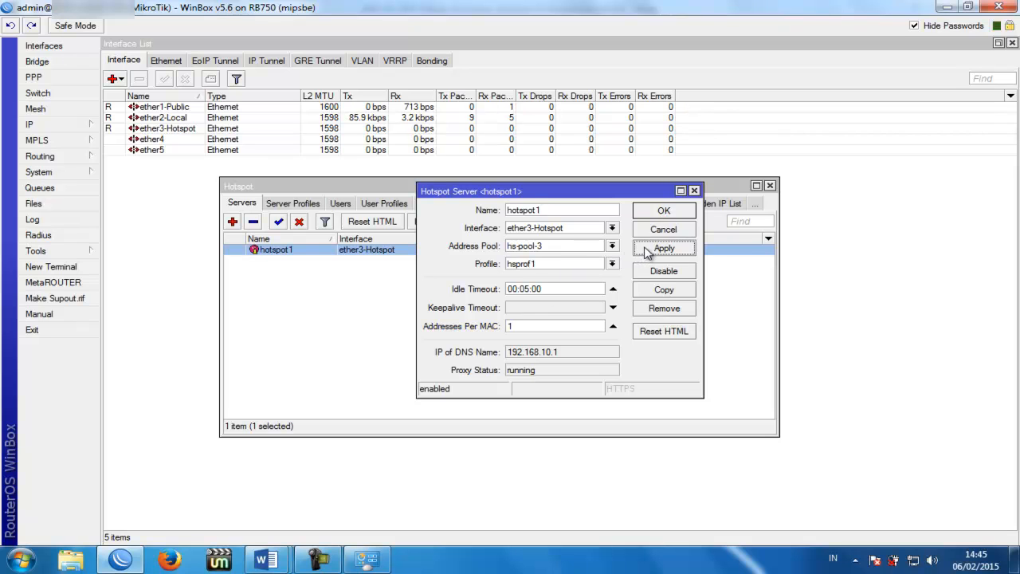
pyautogui.click(652, 212)
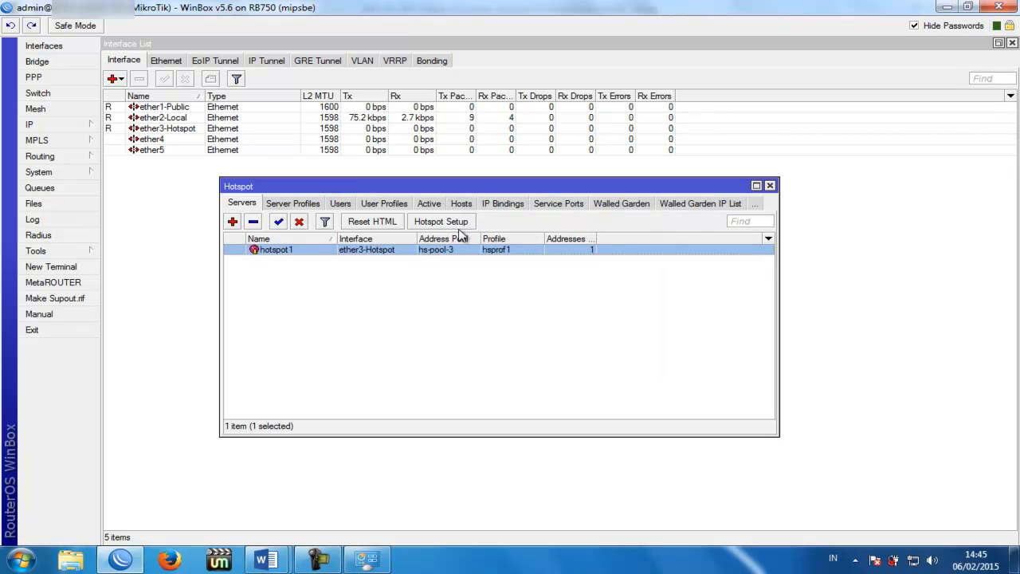
# Step: Inspect the admin entry in the hotspot Users list
pyautogui.click(340, 204)
pyautogui.click(356, 251)
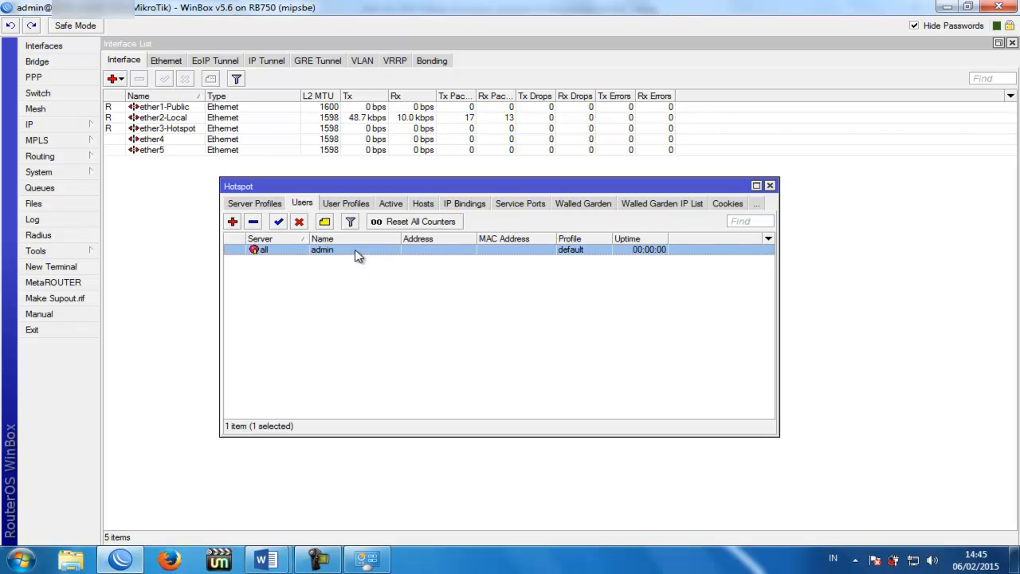
pyautogui.doubleClick(356, 251)
pyautogui.click(630, 211)
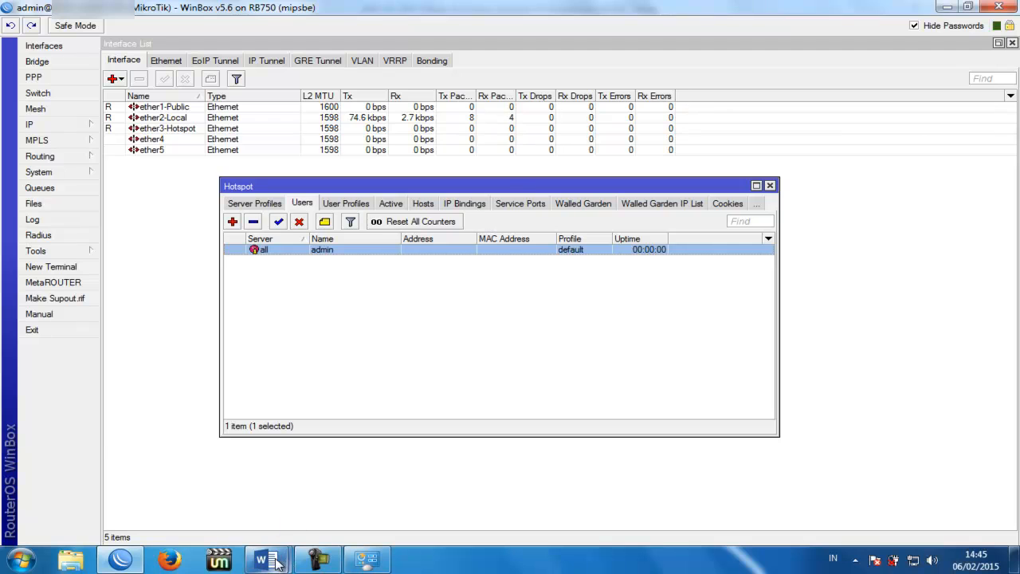
pyautogui.moveTo(277, 563)
pyautogui.click(205, 478)
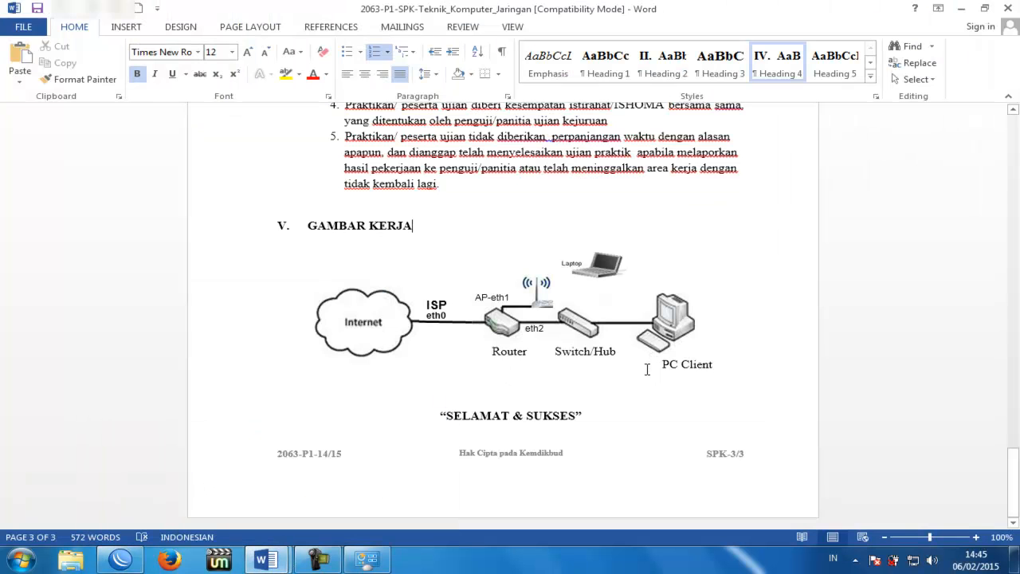
pyautogui.scroll(20, 571, 325)
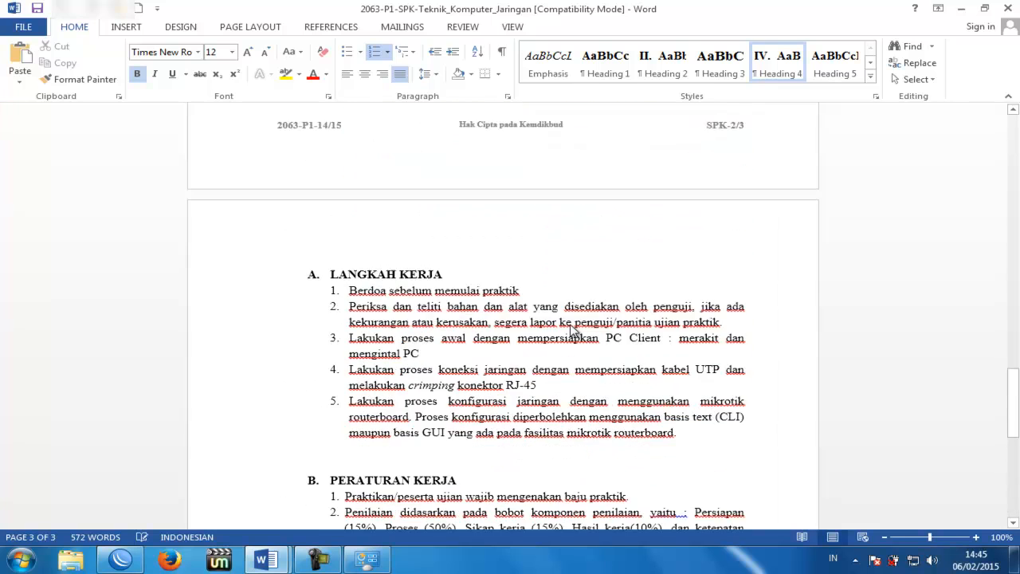
pyautogui.scroll(1, 571, 325)
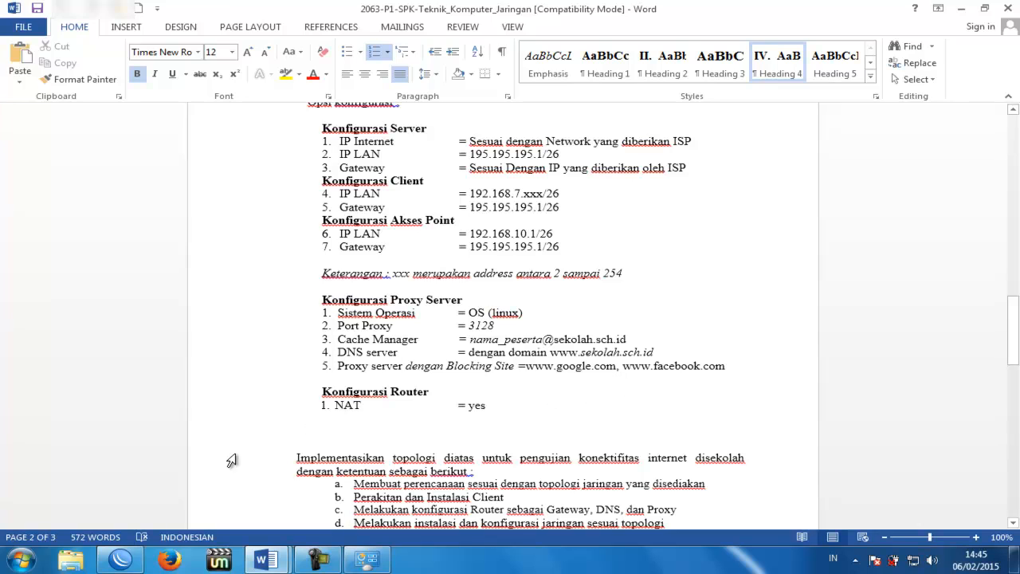
pyautogui.click(126, 561)
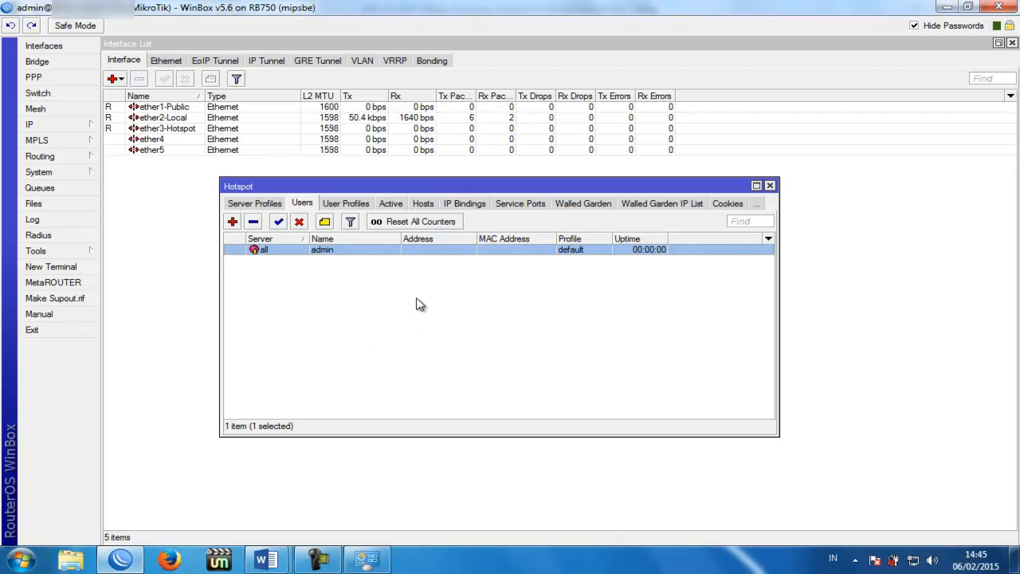
# Step: Enable the web proxy on port 3128 with the school's e-mail as cache administrator
pyautogui.click(84, 127)
pyautogui.click(130, 441)
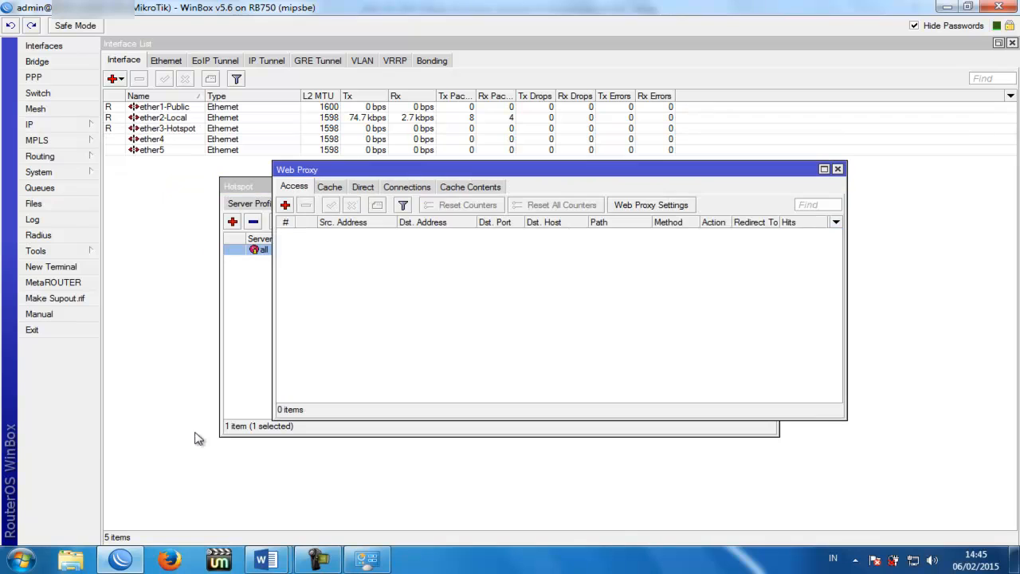
pyautogui.click(651, 205)
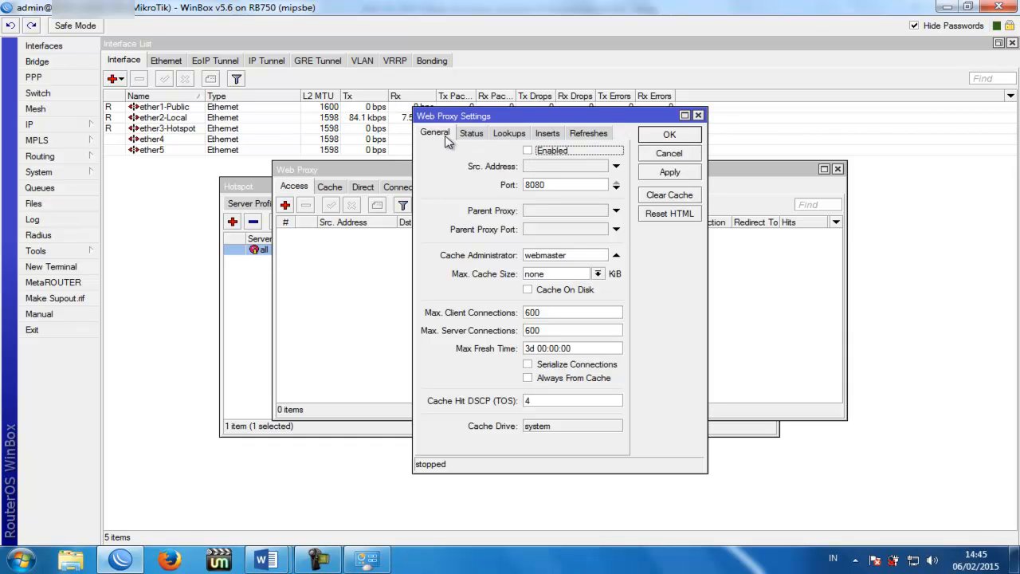
pyautogui.click(528, 151)
pyautogui.moveTo(574, 184); pyautogui.dragTo(522, 184)
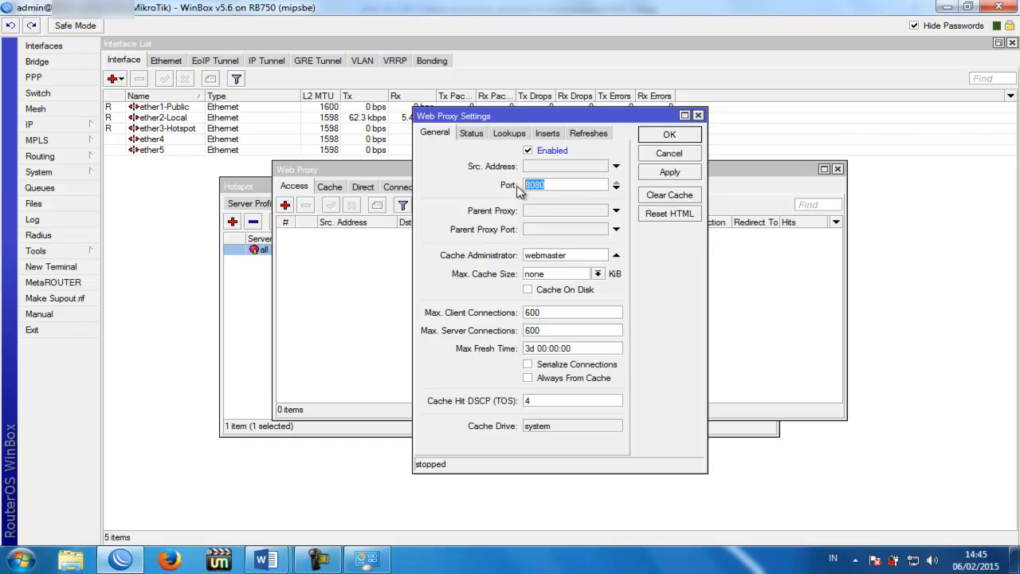
pyautogui.write('3128')
pyautogui.moveTo(587, 255); pyautogui.dragTo(512, 255)
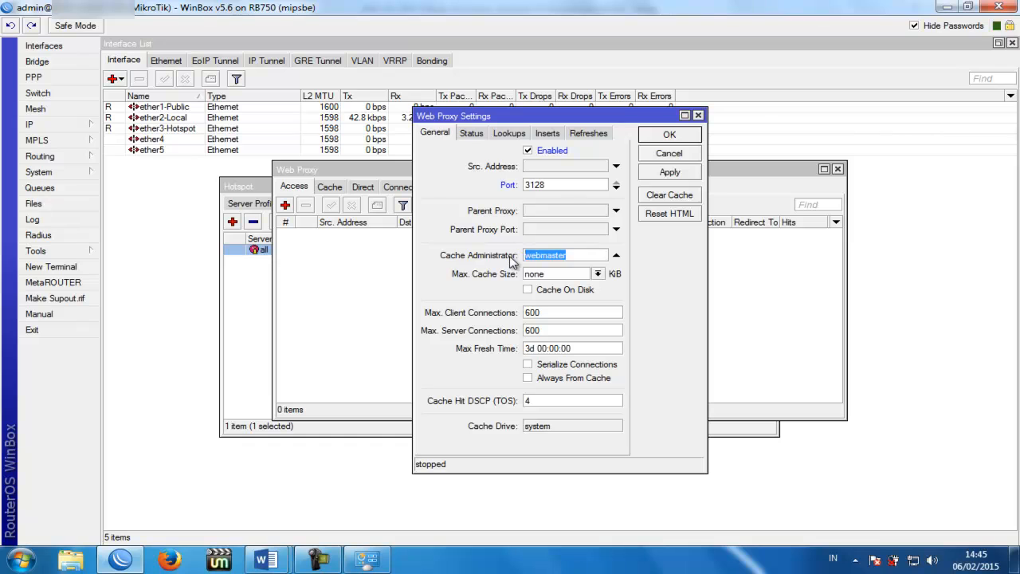
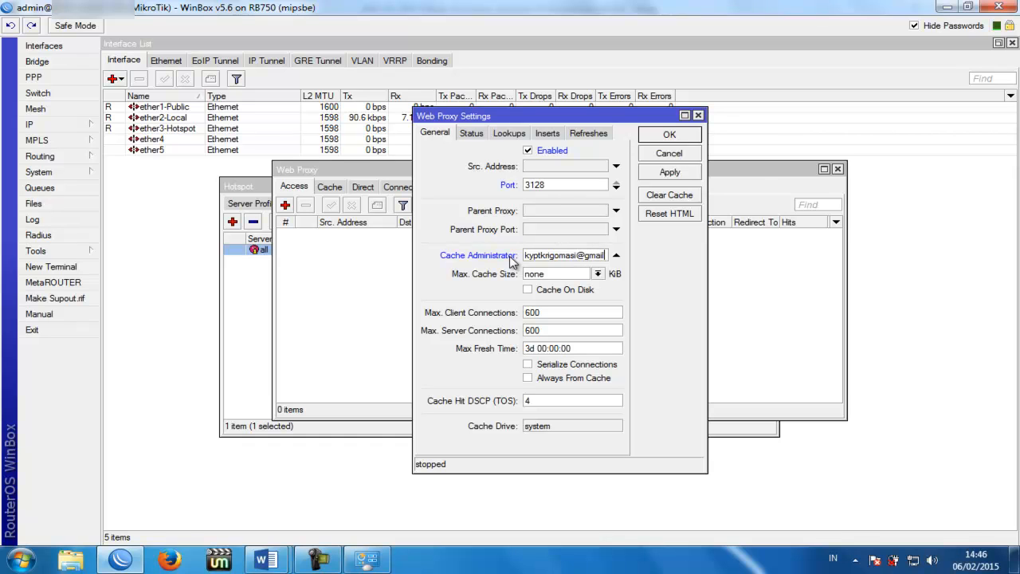
# Step: Make the proxy cache unlimited, stored on disk, always served from cache, and apply
pyautogui.click(598, 273)
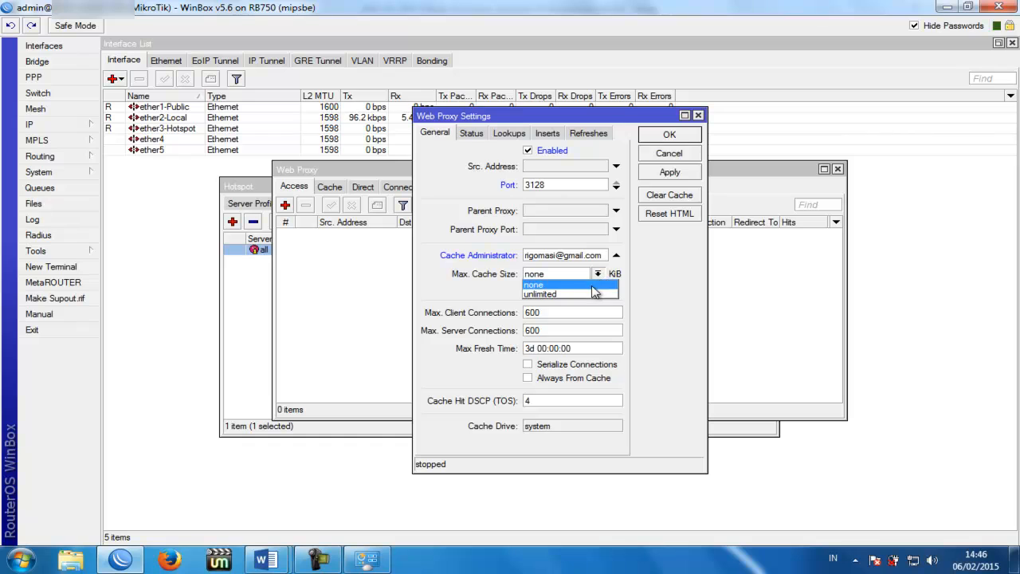
pyautogui.click(590, 294)
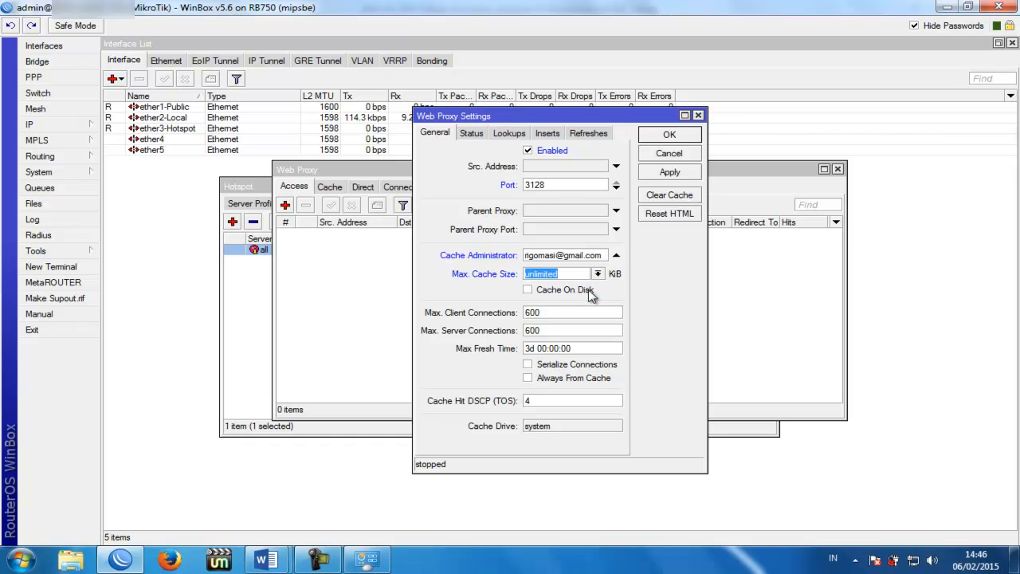
pyautogui.click(529, 292)
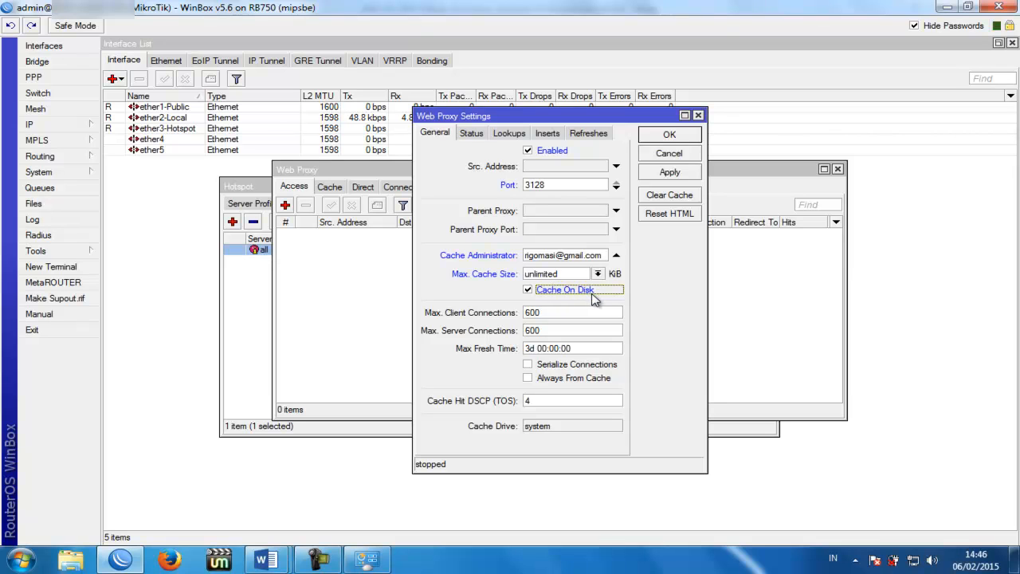
pyautogui.click(528, 379)
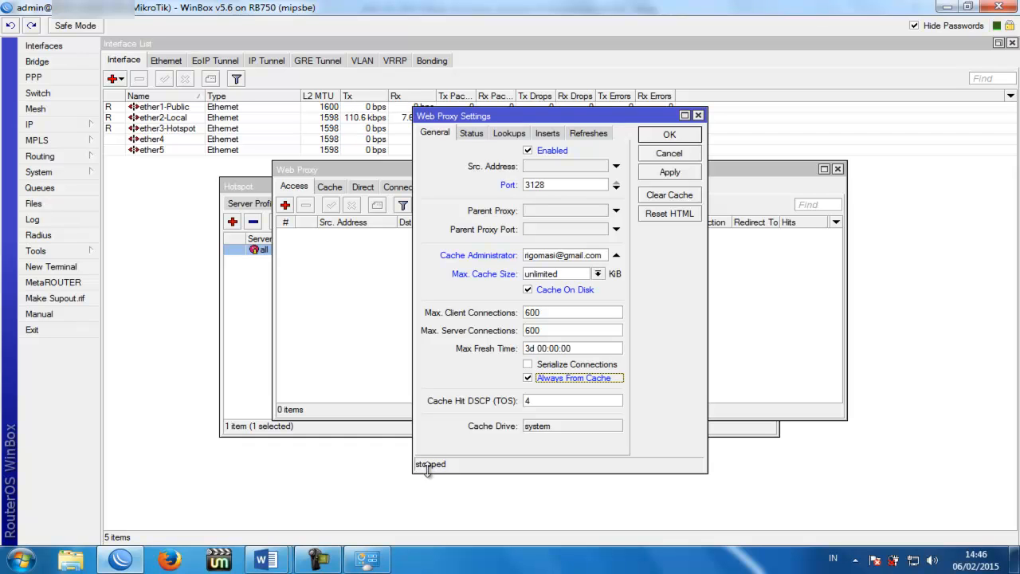
pyautogui.click(669, 174)
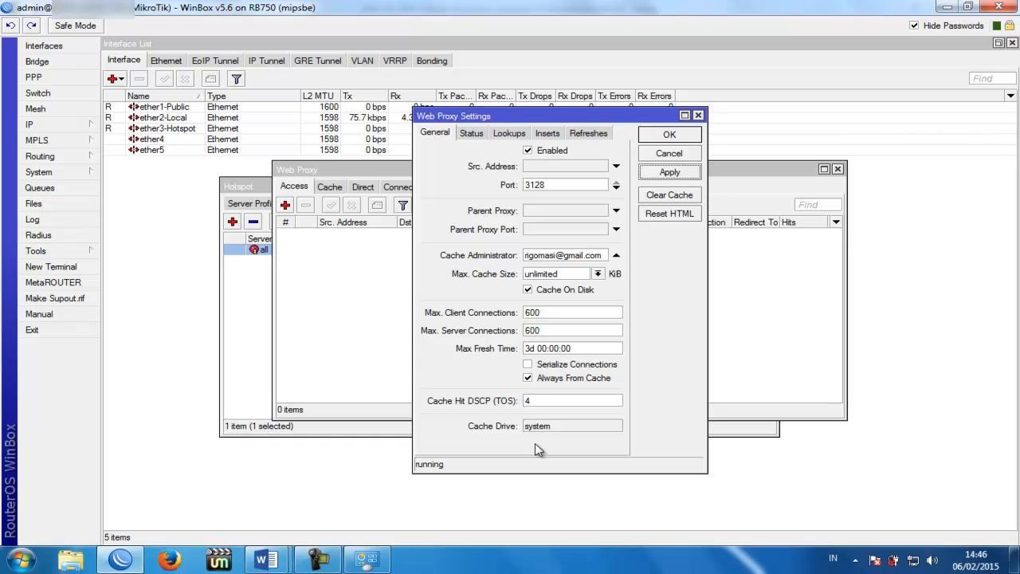
pyautogui.click(660, 175)
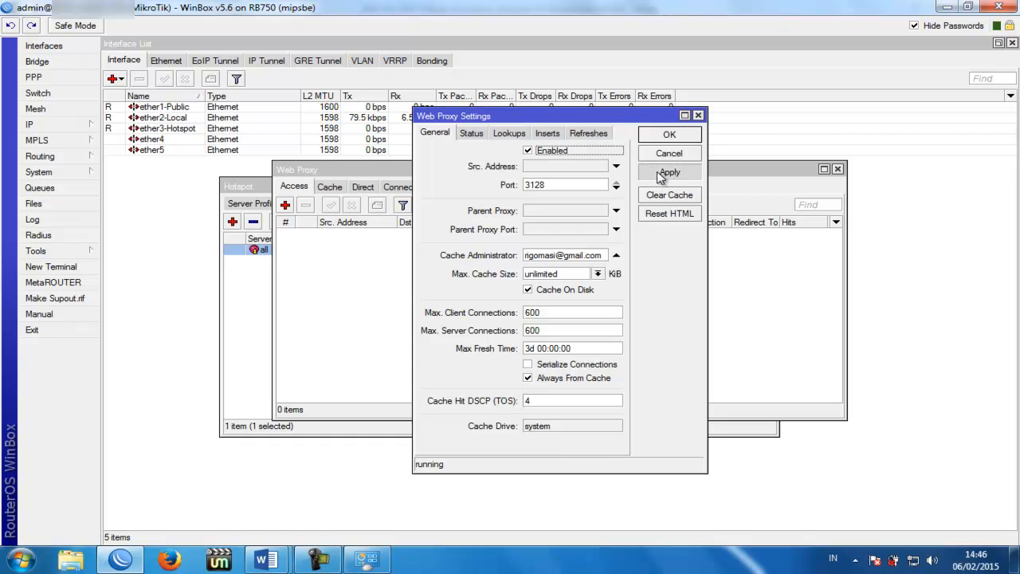
pyautogui.click(667, 135)
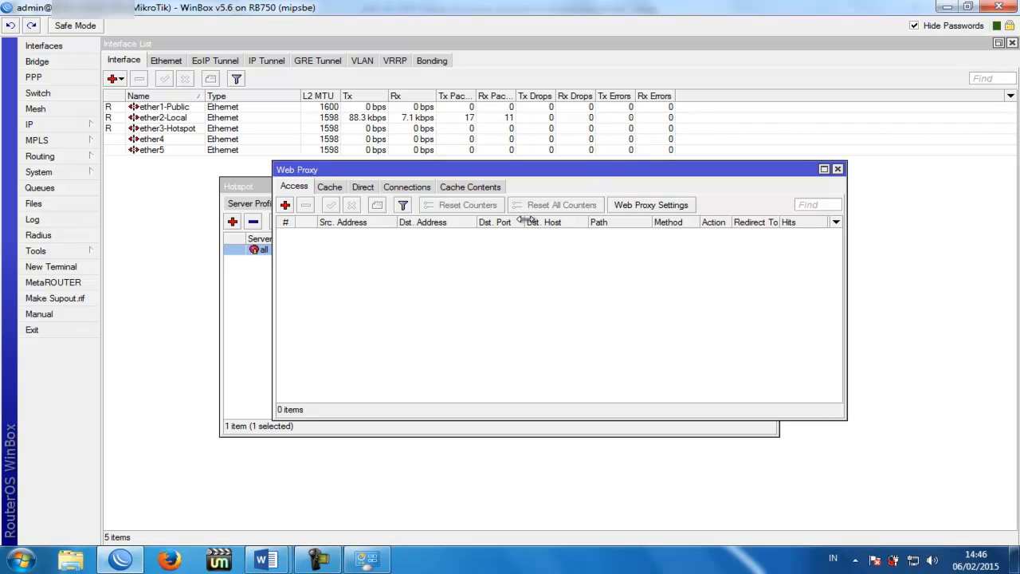
pyautogui.click(86, 129)
# Step: Show the Firewall NAT list of 18 hotspot rules and begin a new rule
pyautogui.click(139, 237)
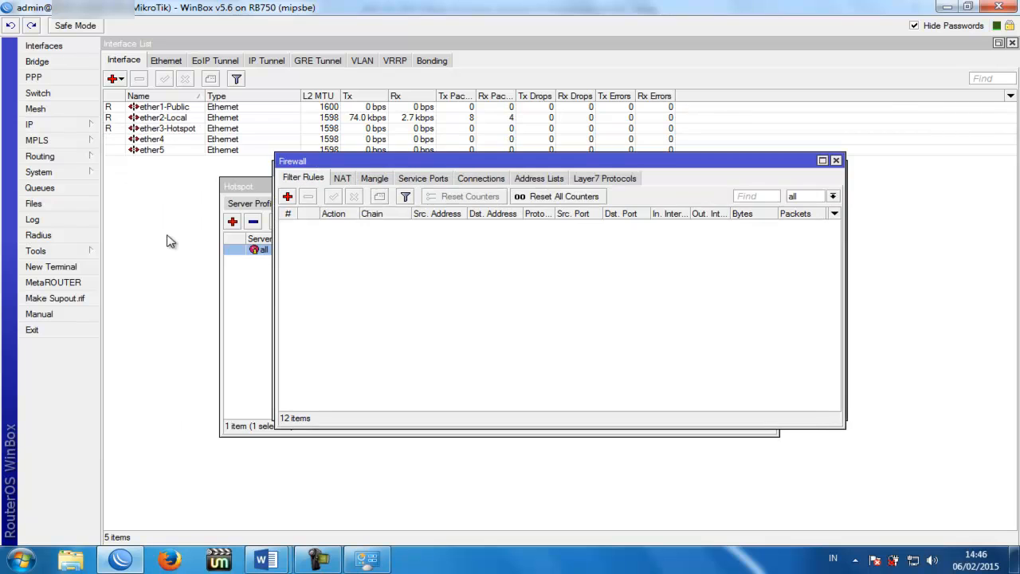
pyautogui.moveTo(394, 160); pyautogui.dragTo(412, 173)
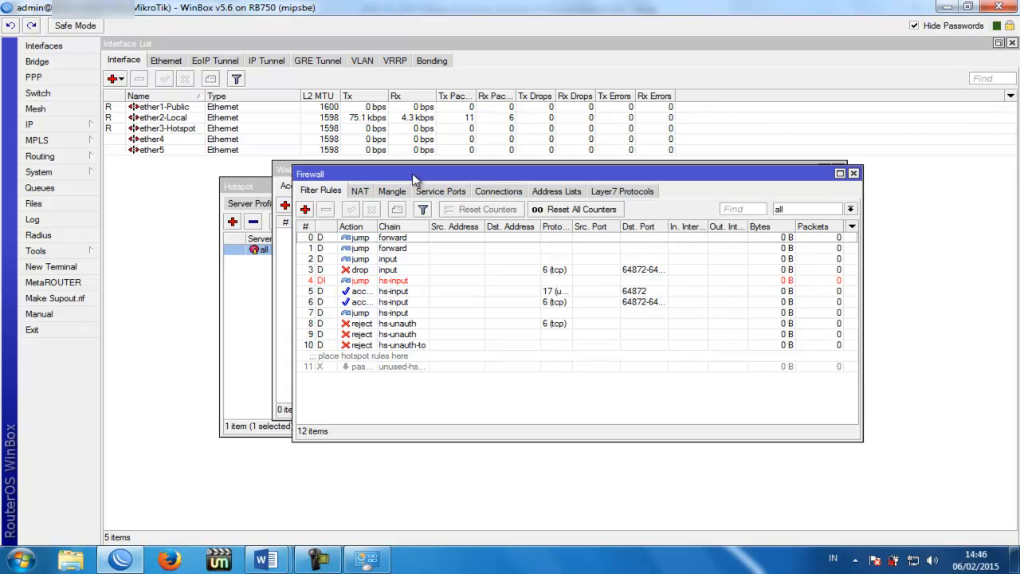
pyautogui.click(360, 195)
pyautogui.moveTo(453, 172); pyautogui.dragTo(445, 149)
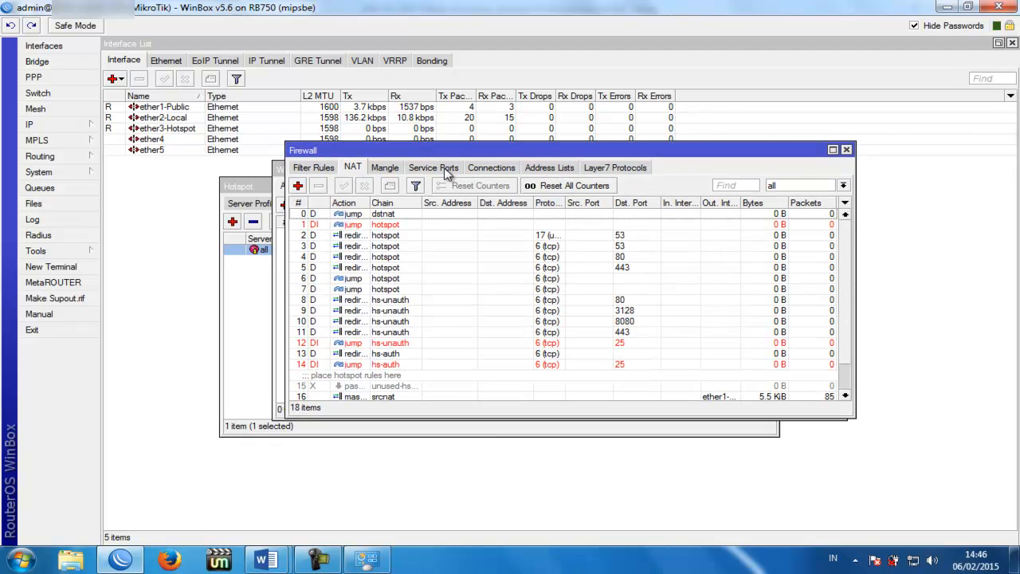
pyautogui.click(298, 185)
# Step: Set the new rule's chain to dstnat, protocol tcp, and add a destination port 53 condition
pyautogui.click(431, 116)
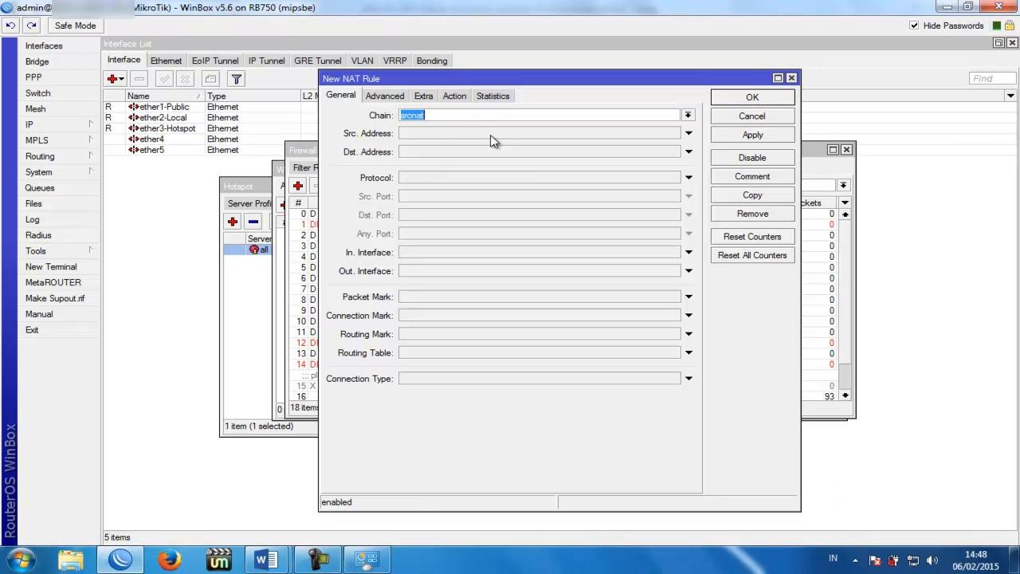
pyautogui.click(436, 116)
pyautogui.click(687, 115)
pyautogui.click(524, 132)
pyautogui.click(473, 179)
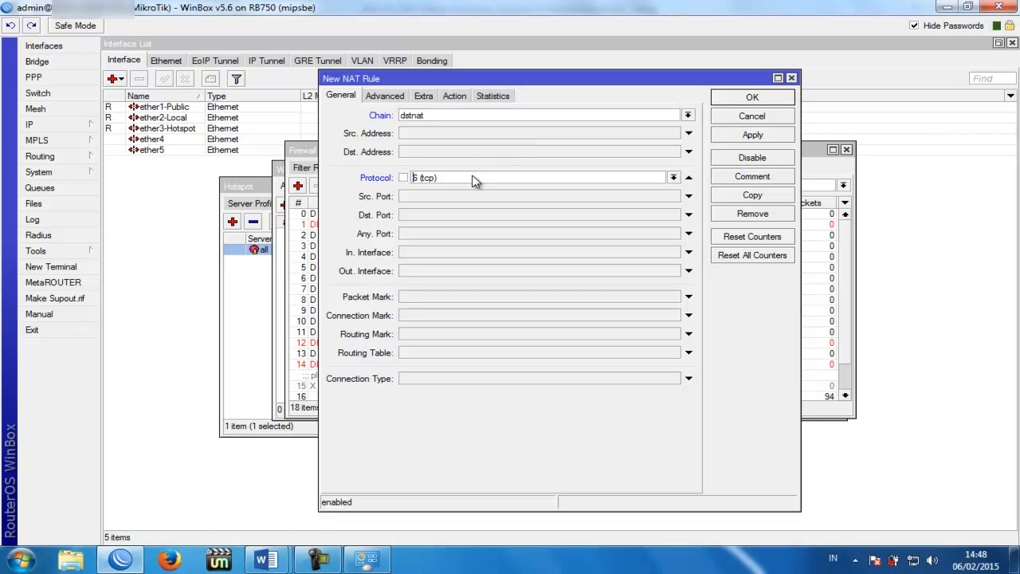
pyautogui.click(457, 215)
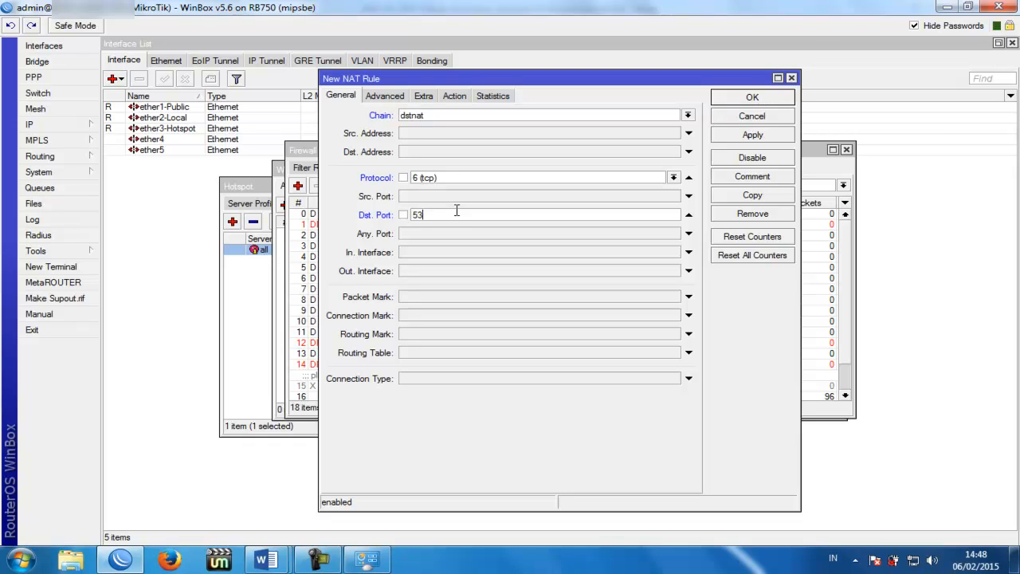
# Step: Make the rule redirect to port 53 and save it as rule 18
pyautogui.click(455, 97)
pyautogui.click(466, 117)
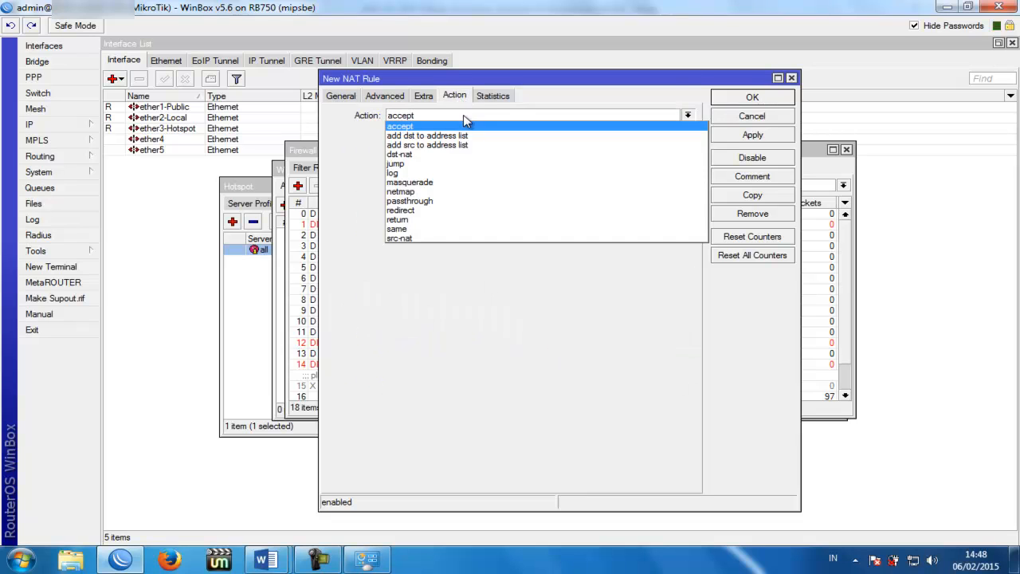
pyautogui.click(431, 211)
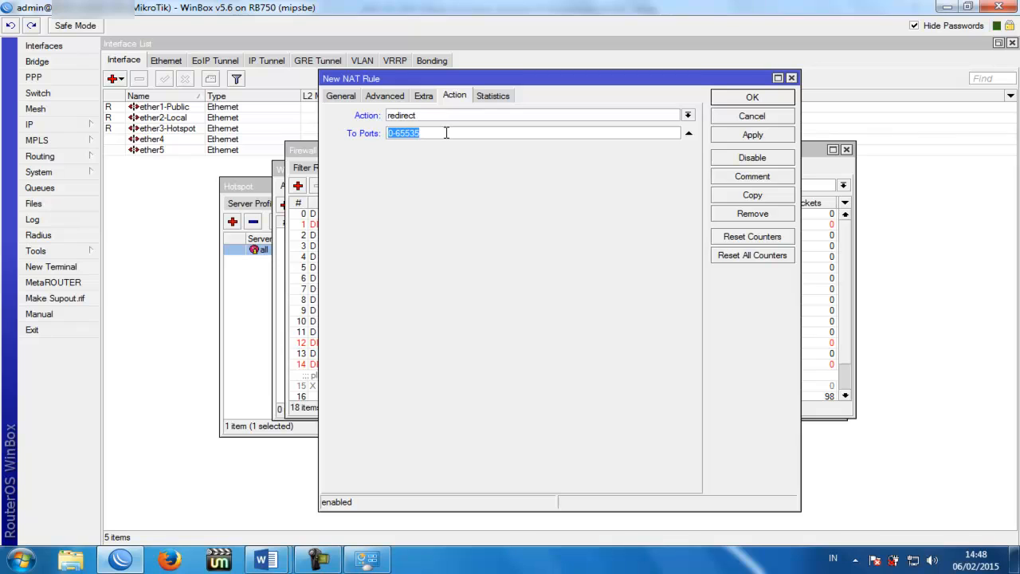
pyautogui.write('53')
pyautogui.click(341, 96)
pyautogui.click(440, 214)
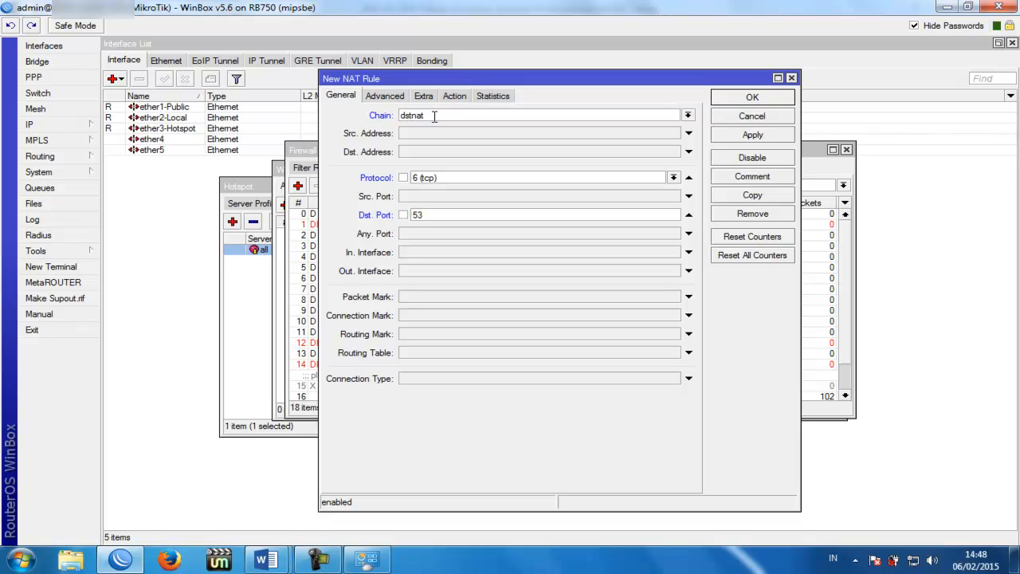
pyautogui.click(752, 134)
pyautogui.moveTo(592, 82); pyautogui.dragTo(633, 95)
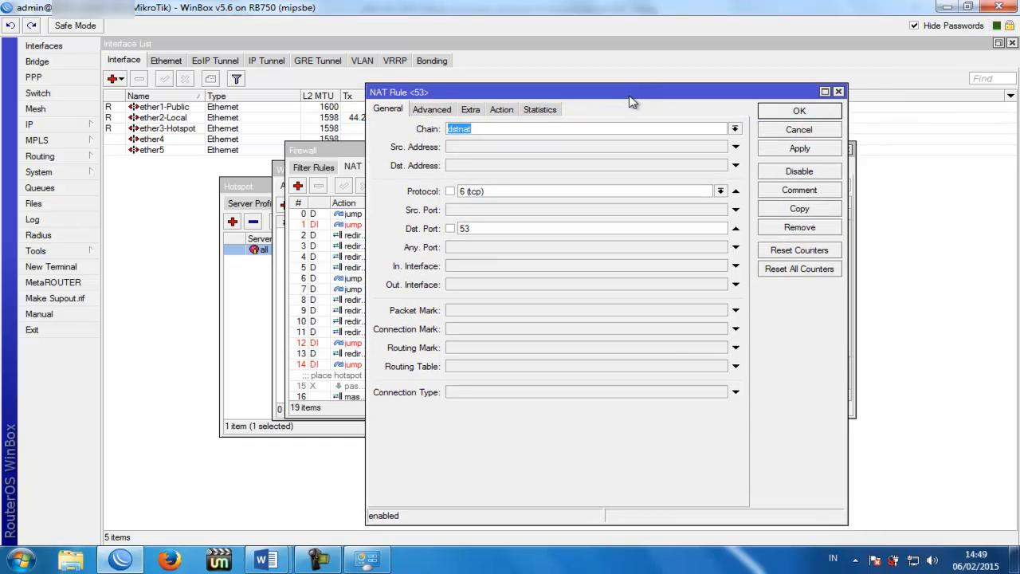
pyautogui.click(798, 111)
pyautogui.scroll(-2, 561, 334)
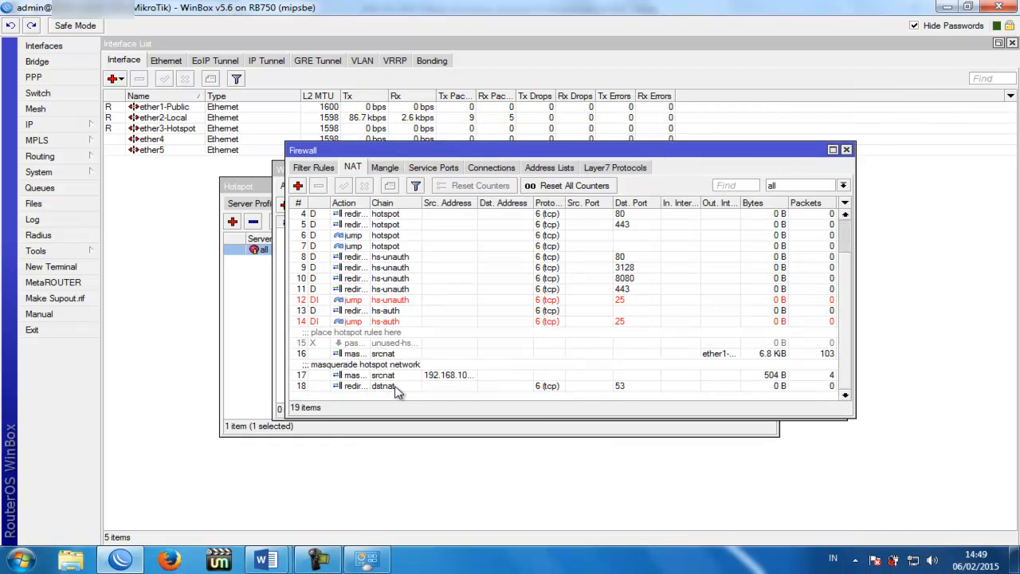
# Step: Switch rule 18's protocol from tcp to udp (17) and maximize the Firewall window
pyautogui.click(562, 386)
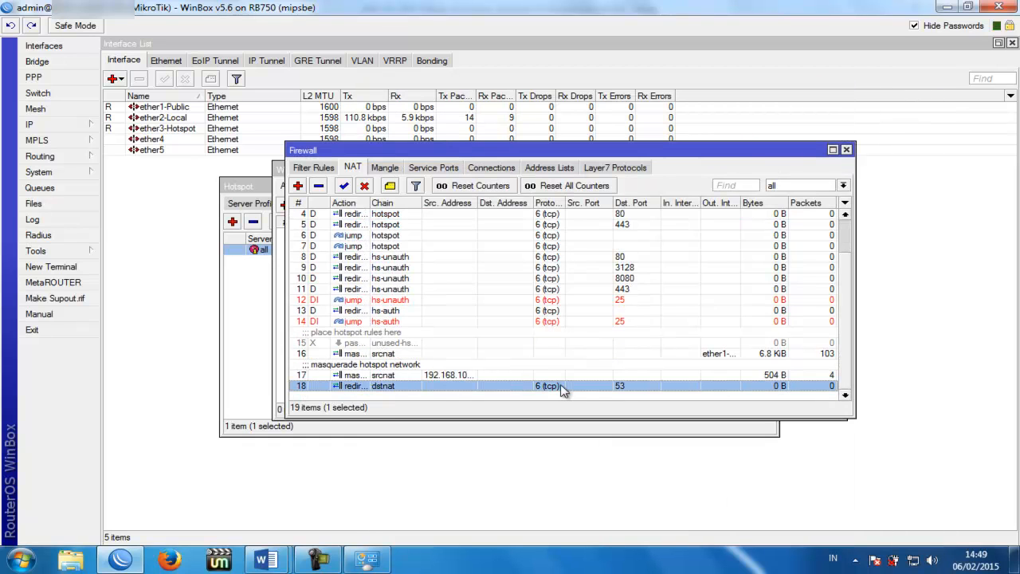
pyautogui.doubleClick(625, 388)
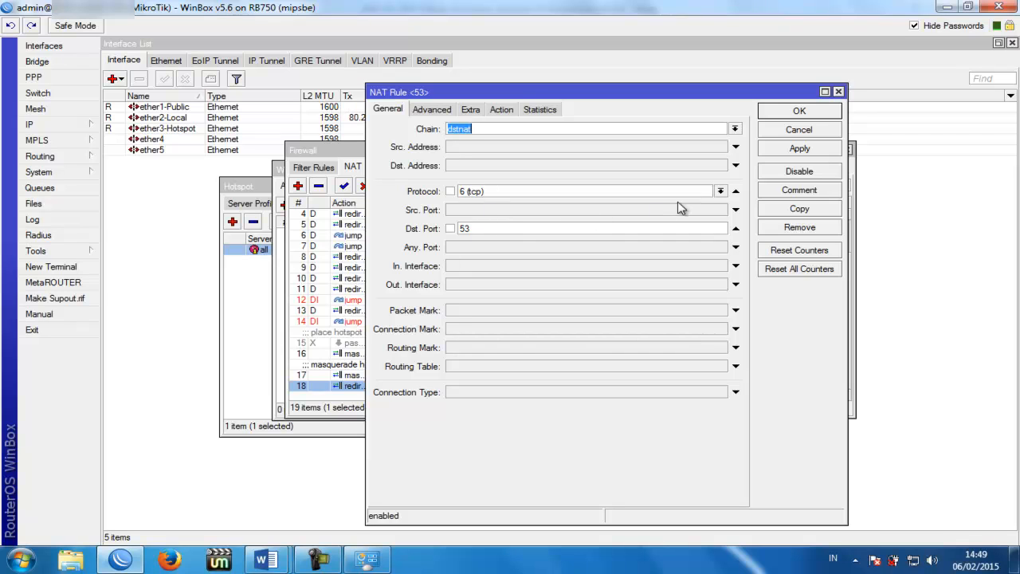
pyautogui.click(720, 191)
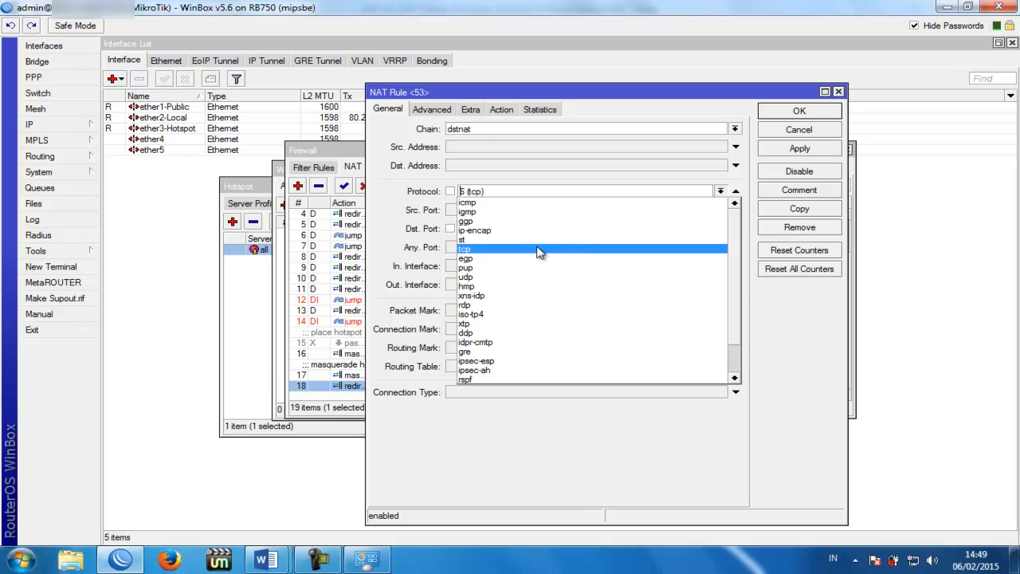
pyautogui.click(494, 277)
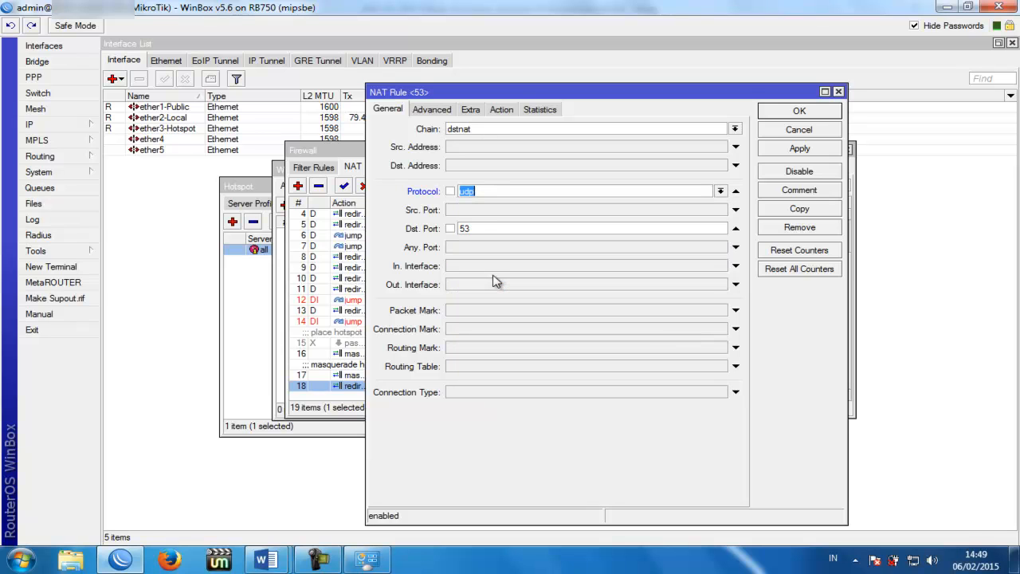
pyautogui.click(501, 111)
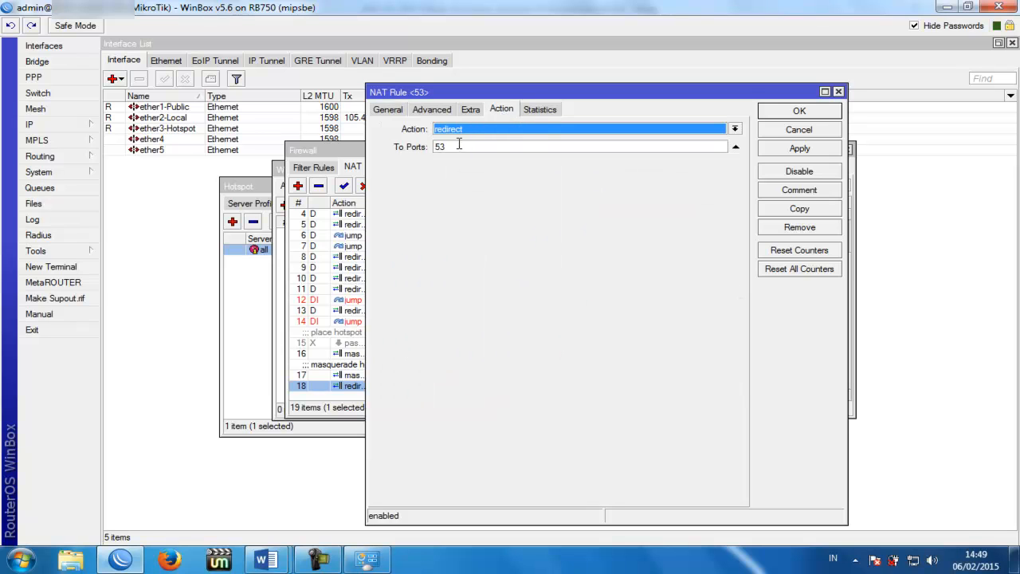
pyautogui.click(391, 111)
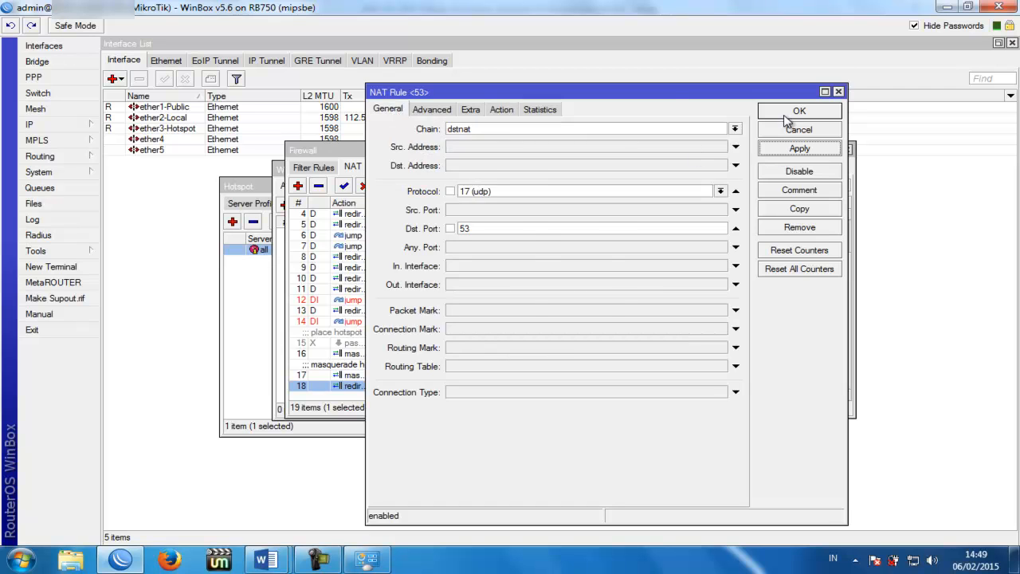
pyautogui.click(799, 111)
pyautogui.click(835, 150)
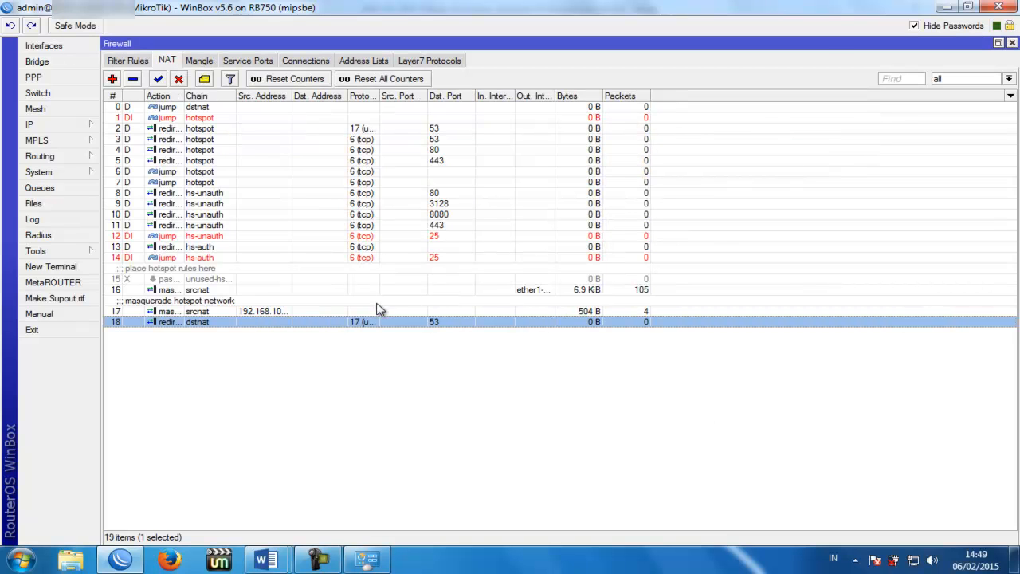
# Step: Close the two duplicated draft rules and cancel rule 18, leaving 18 NAT rules
pyautogui.click(396, 330)
pyautogui.doubleClick(394, 327)
pyautogui.click(793, 211)
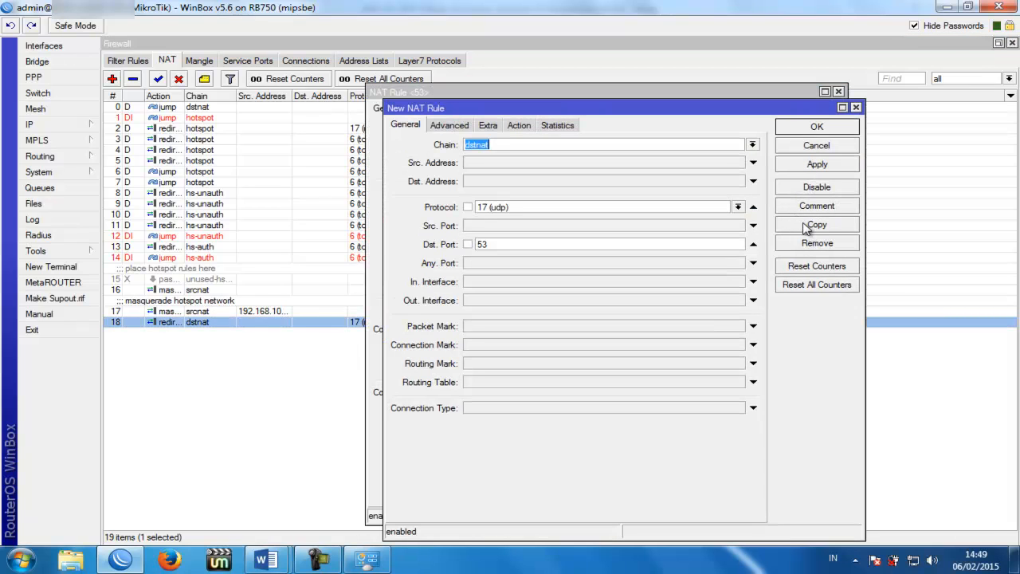
pyautogui.click(801, 225)
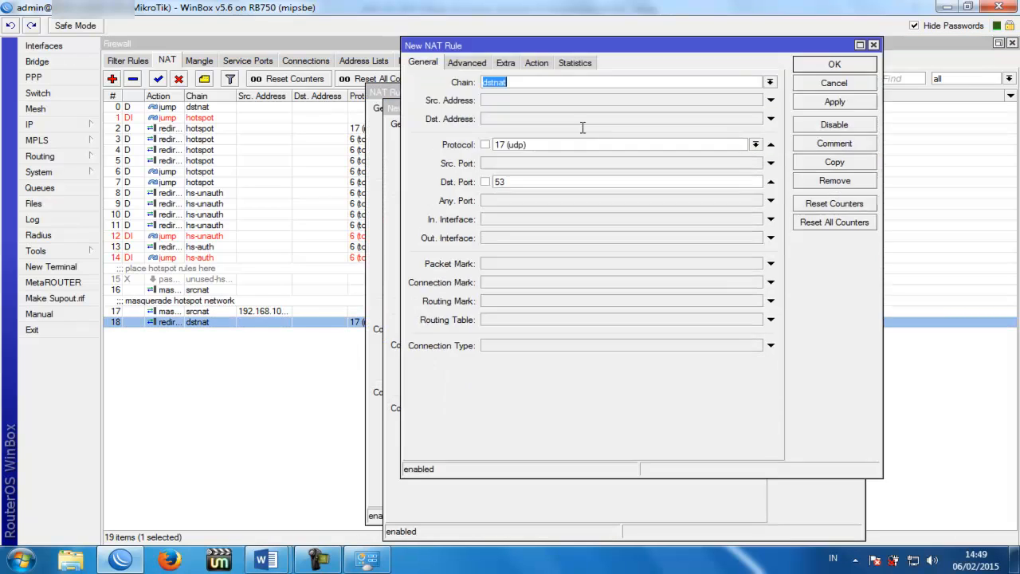
pyautogui.click(873, 44)
pyautogui.click(847, 51)
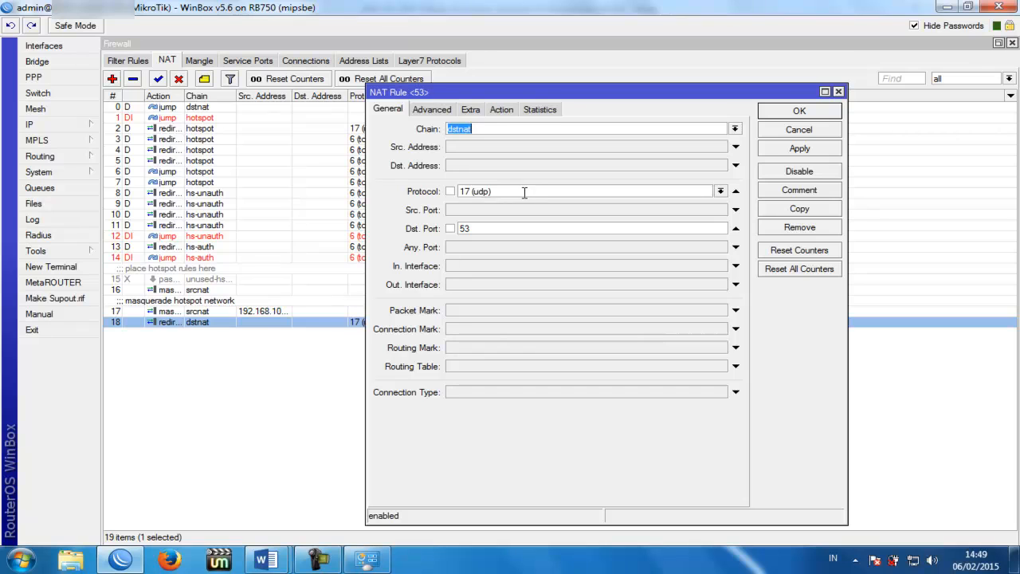
pyautogui.click(783, 132)
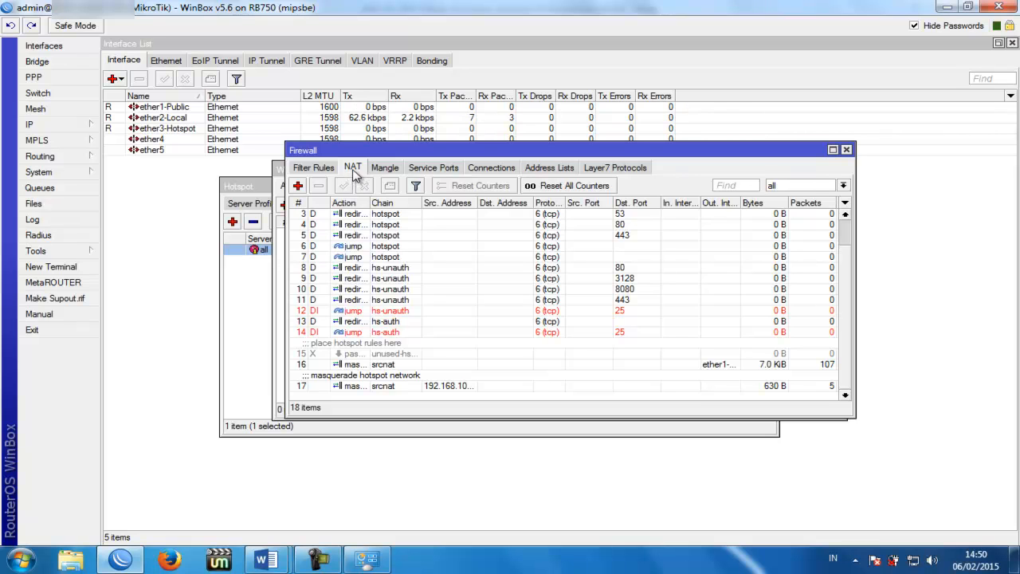
# Step: Create a NAT rule with chain dstnat, protocol 6 (tcp) and destination port 53
pyautogui.click(297, 185)
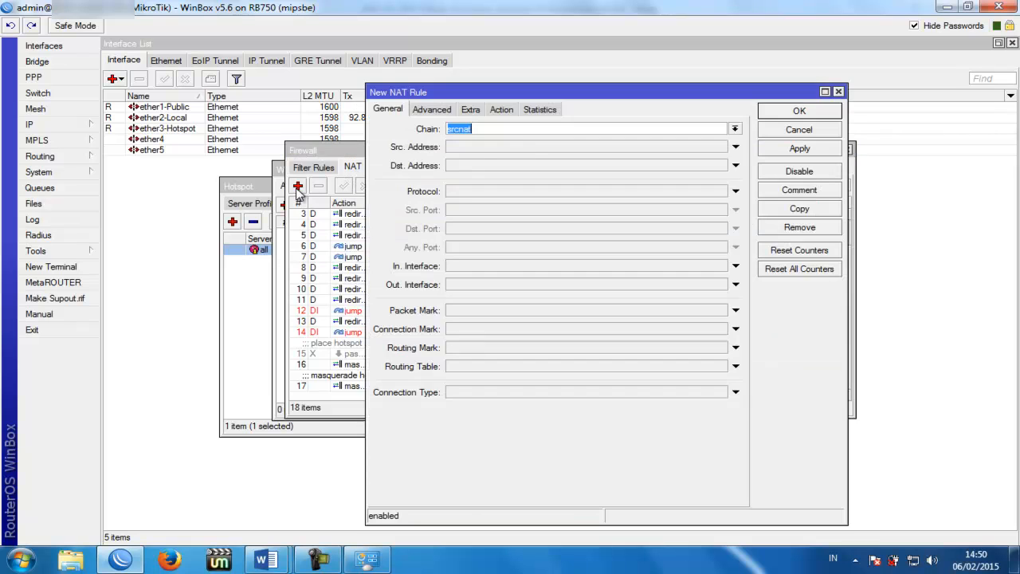
pyautogui.click(733, 128)
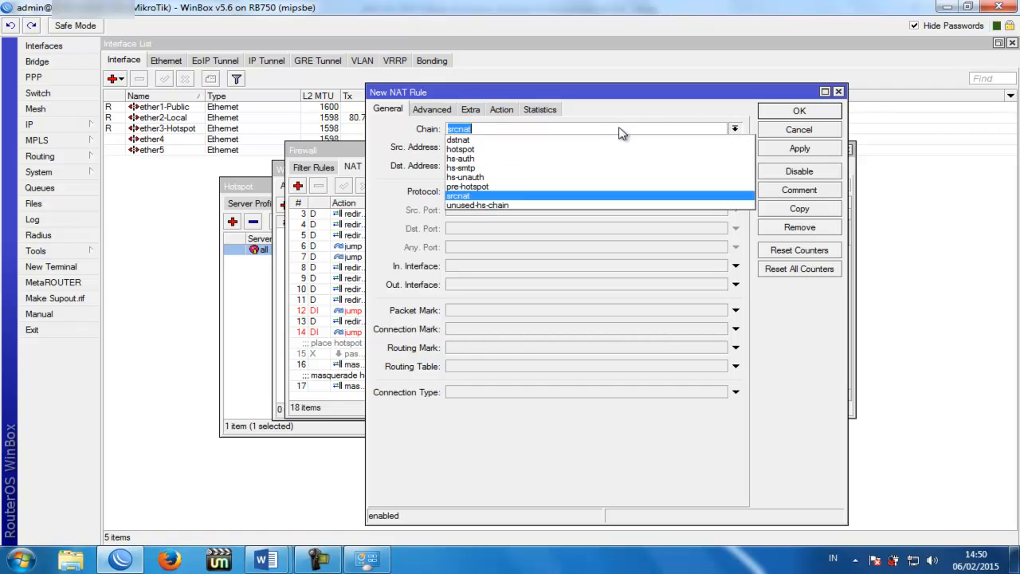
pyautogui.click(603, 140)
pyautogui.click(502, 194)
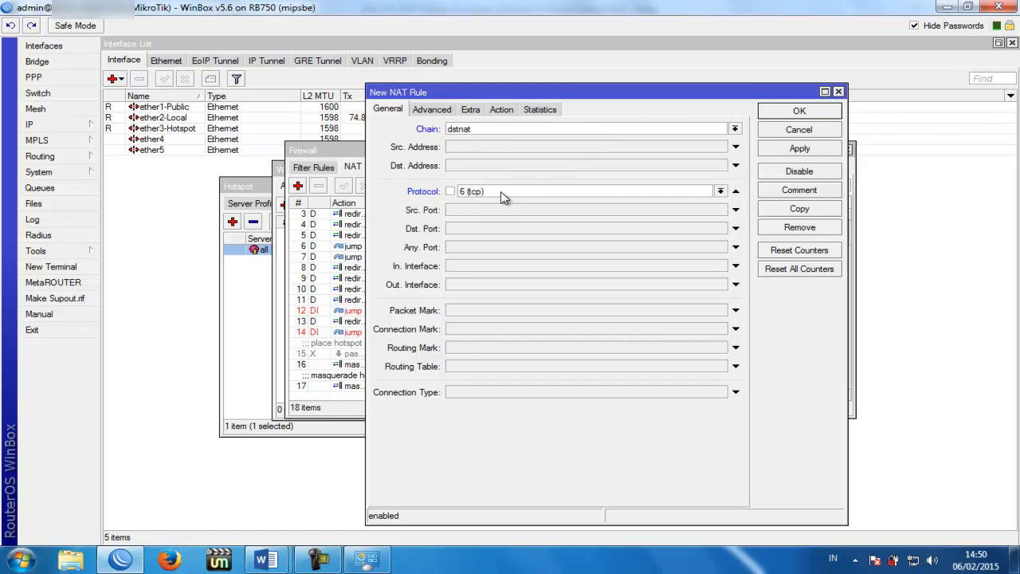
pyautogui.click(489, 231)
pyautogui.write('53')
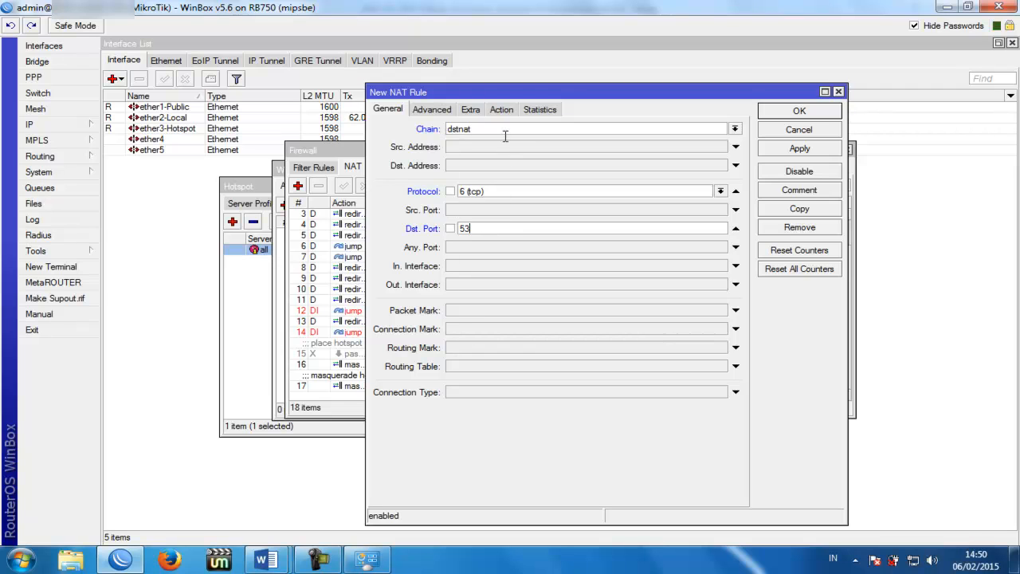
# Step: Set its action to redirect to port 53 and save it as rule 18
pyautogui.click(505, 111)
pyautogui.click(499, 129)
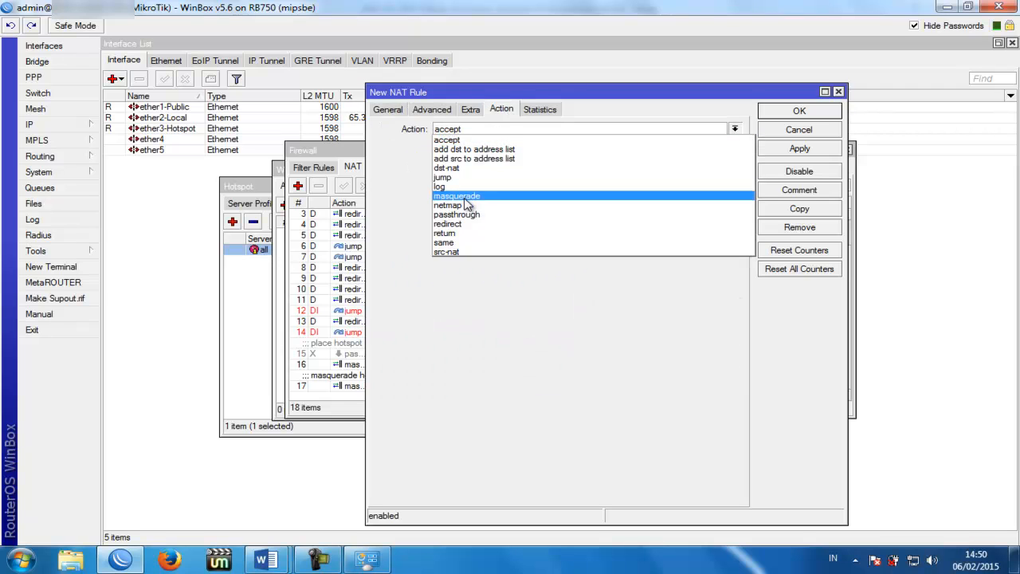
pyautogui.click(456, 224)
pyautogui.click(464, 148)
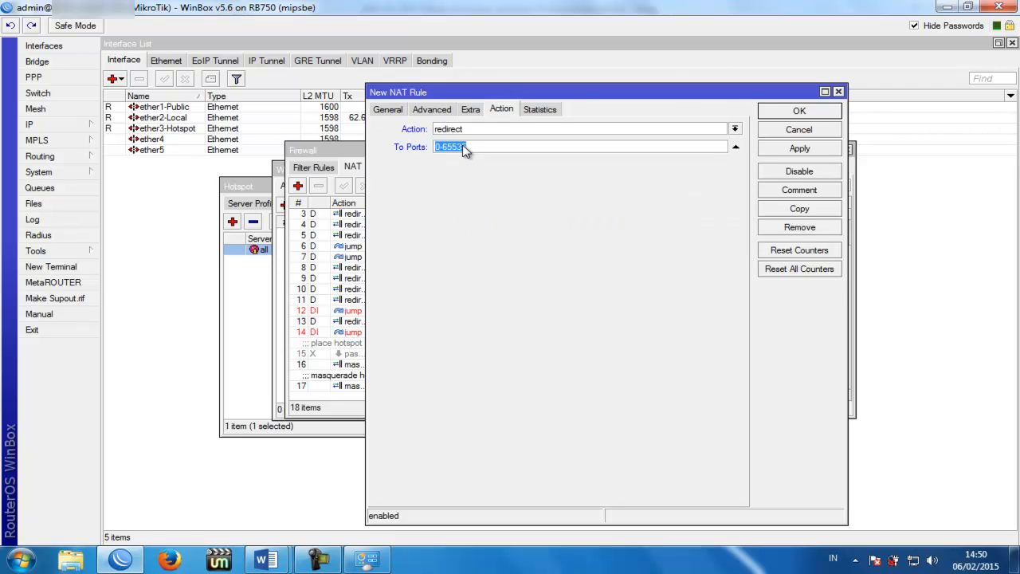
pyautogui.write('53')
pyautogui.click(788, 151)
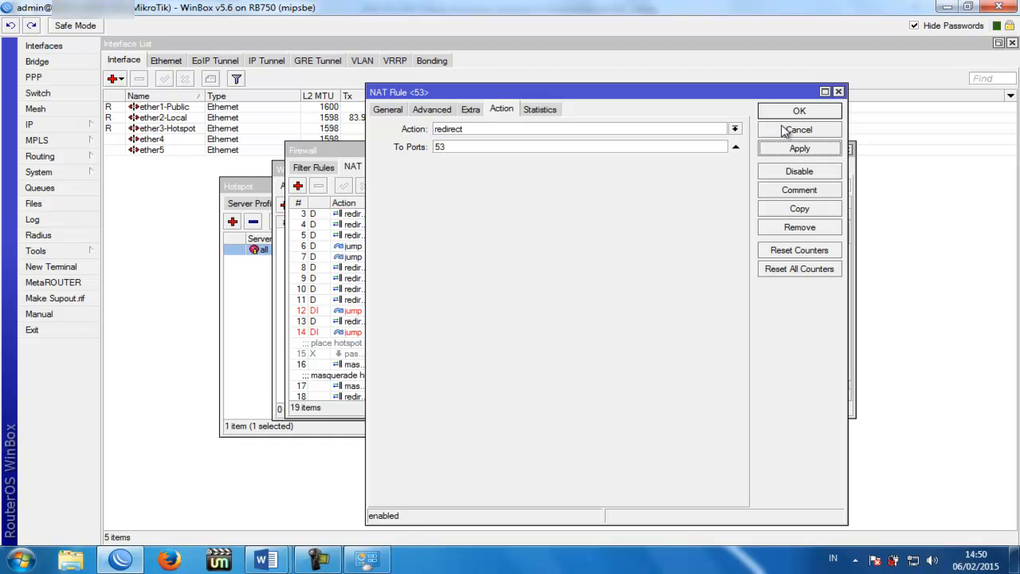
pyautogui.click(787, 113)
pyautogui.scroll(-1, 847, 253)
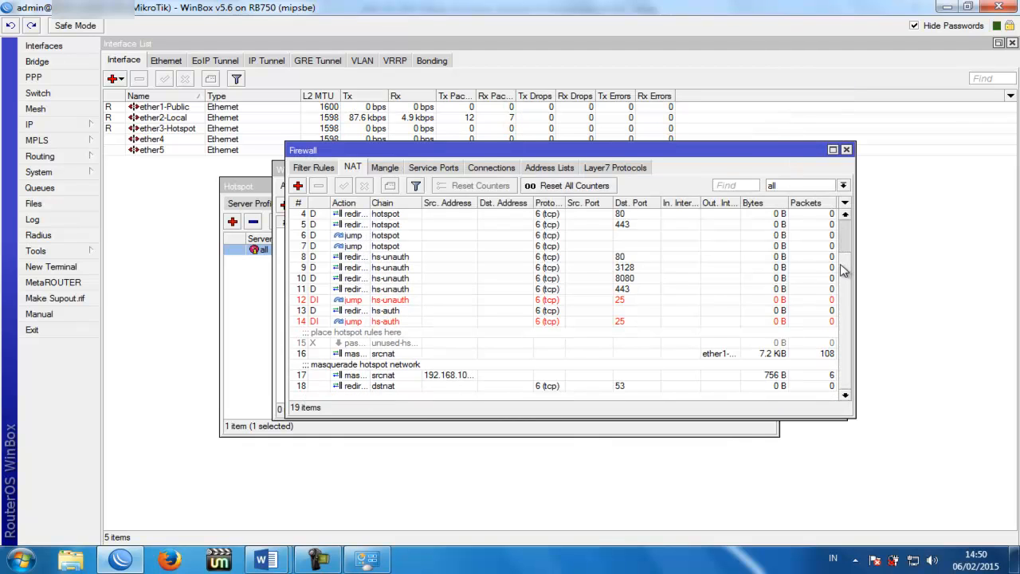
# Step: Open rule 18 and duplicate it into a new rule copy
pyautogui.click(556, 388)
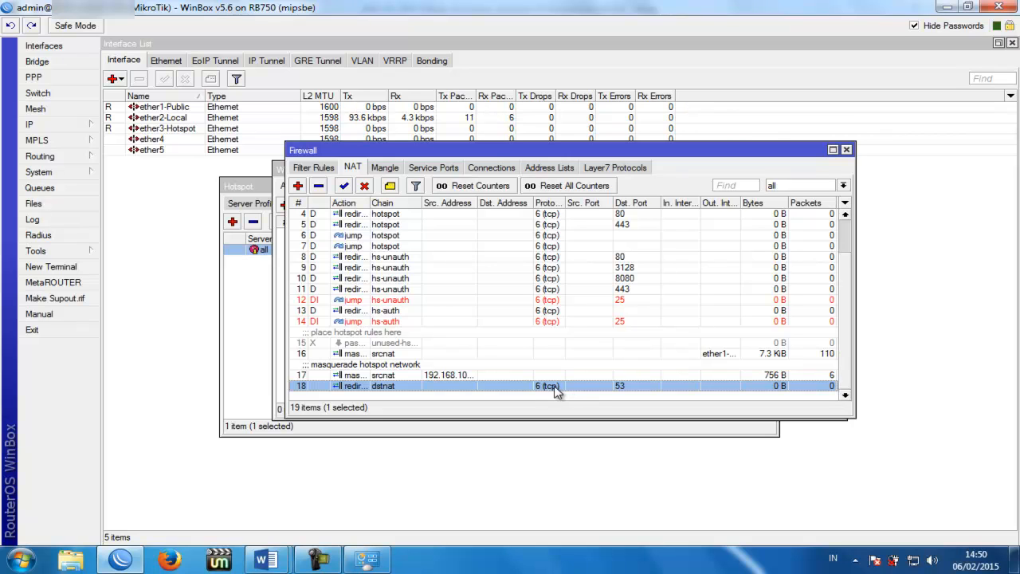
pyautogui.doubleClick(555, 388)
pyautogui.click(392, 112)
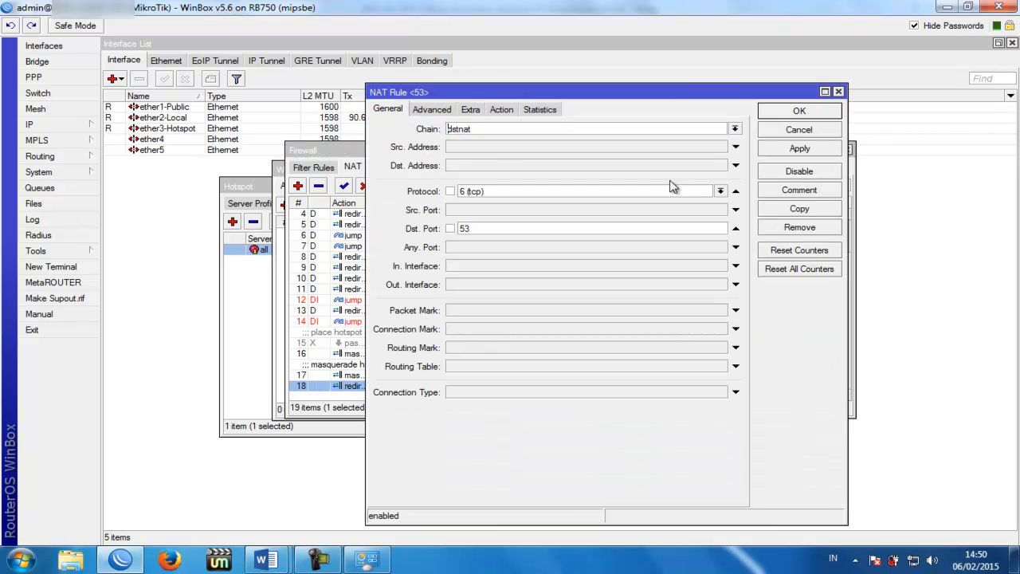
pyautogui.click(788, 213)
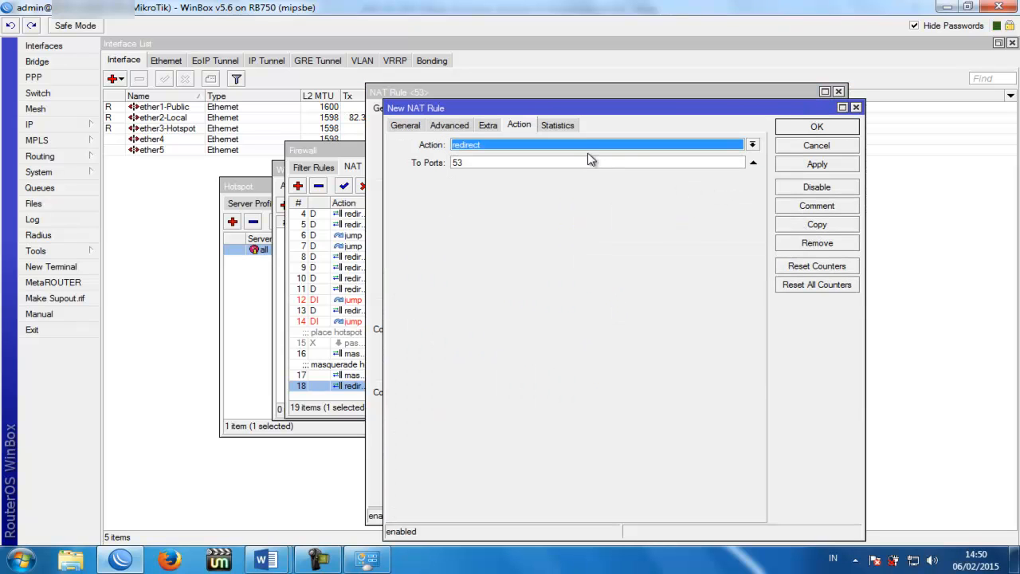
pyautogui.click(404, 125)
pyautogui.moveTo(470, 110); pyautogui.dragTo(486, 233)
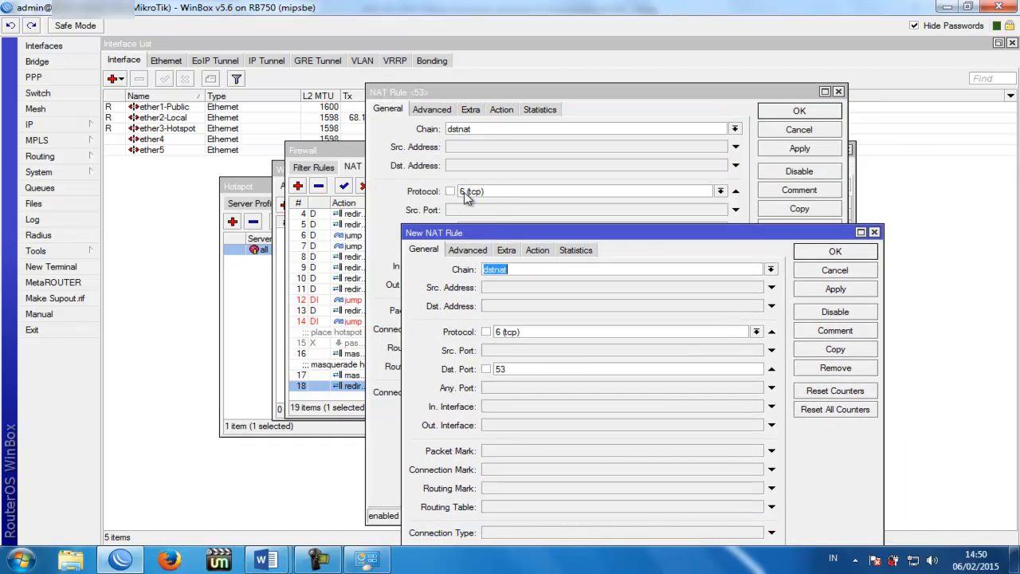
pyautogui.moveTo(510, 232); pyautogui.dragTo(507, 211)
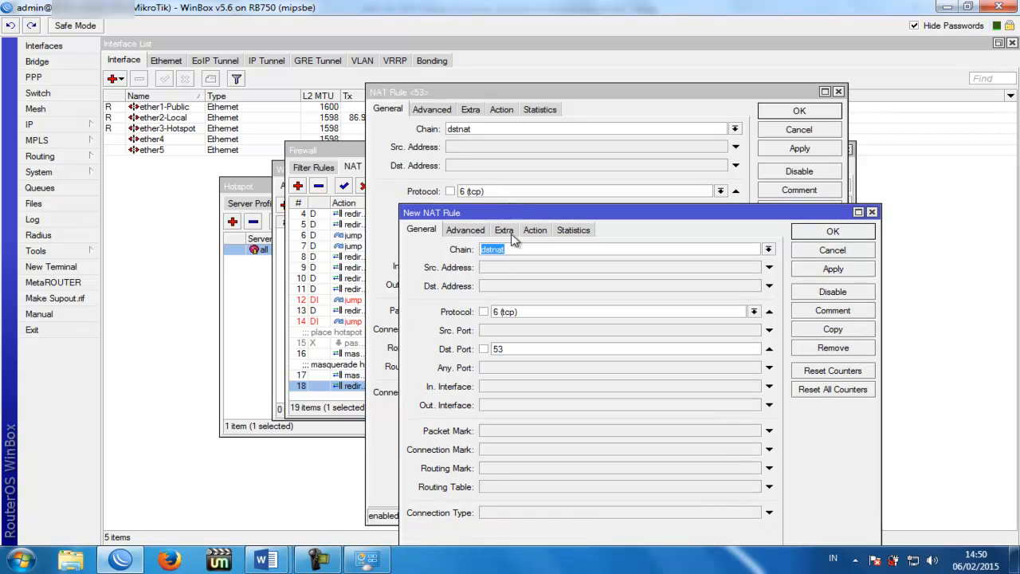
# Step: Change the copy's protocol to udp (17), save it as rule 19, and close rule 18
pyautogui.click(753, 312)
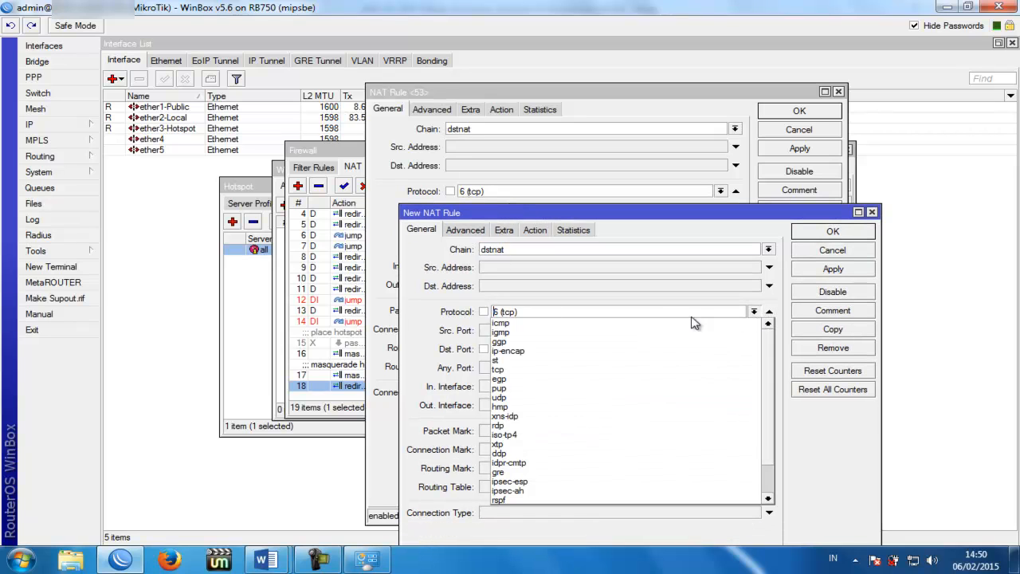
pyautogui.click(516, 397)
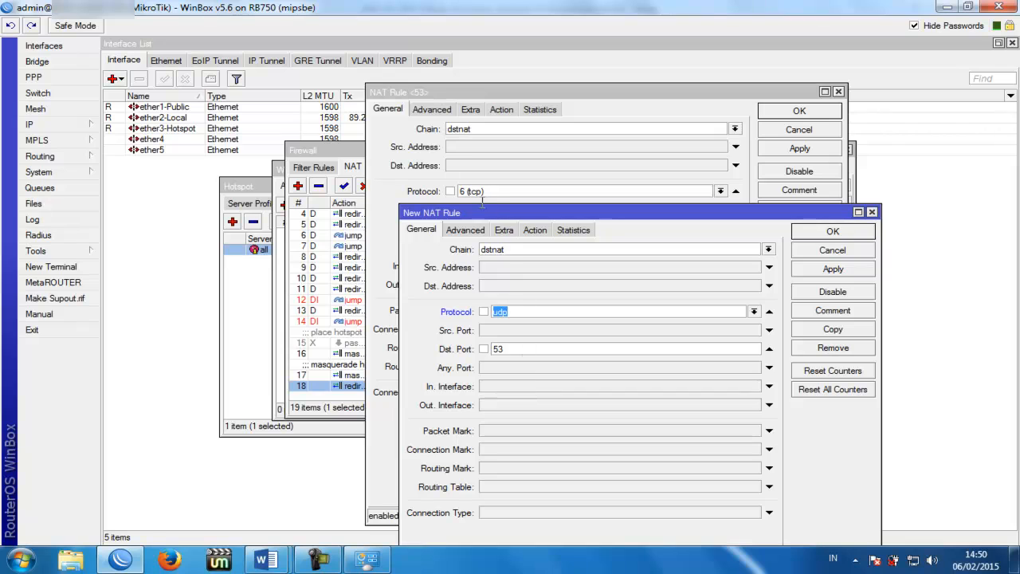
pyautogui.click(527, 313)
pyautogui.moveTo(504, 214); pyautogui.dragTo(624, 88)
pyautogui.click(642, 130)
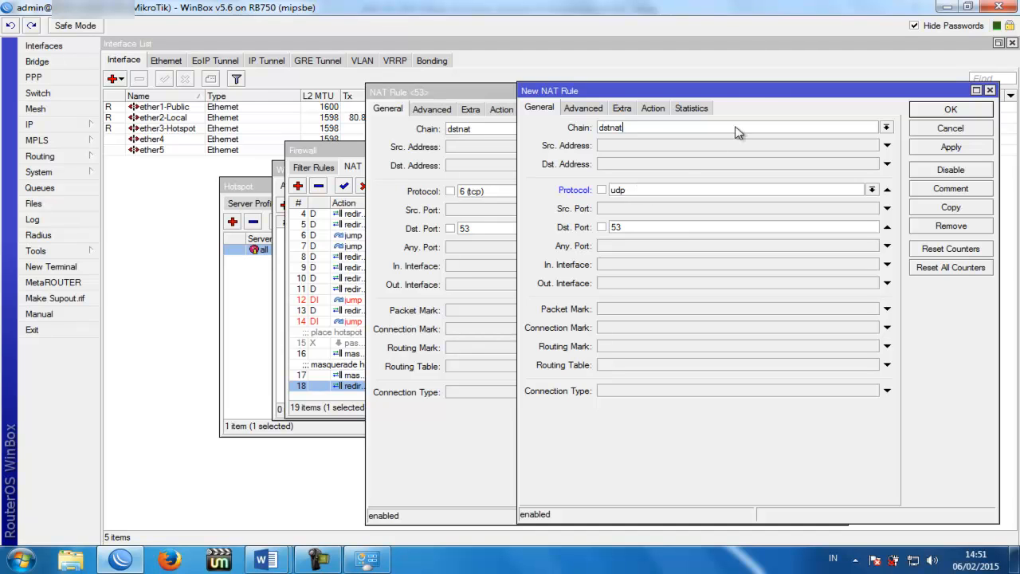
pyautogui.moveTo(758, 96); pyautogui.dragTo(658, 114)
pyautogui.click(822, 164)
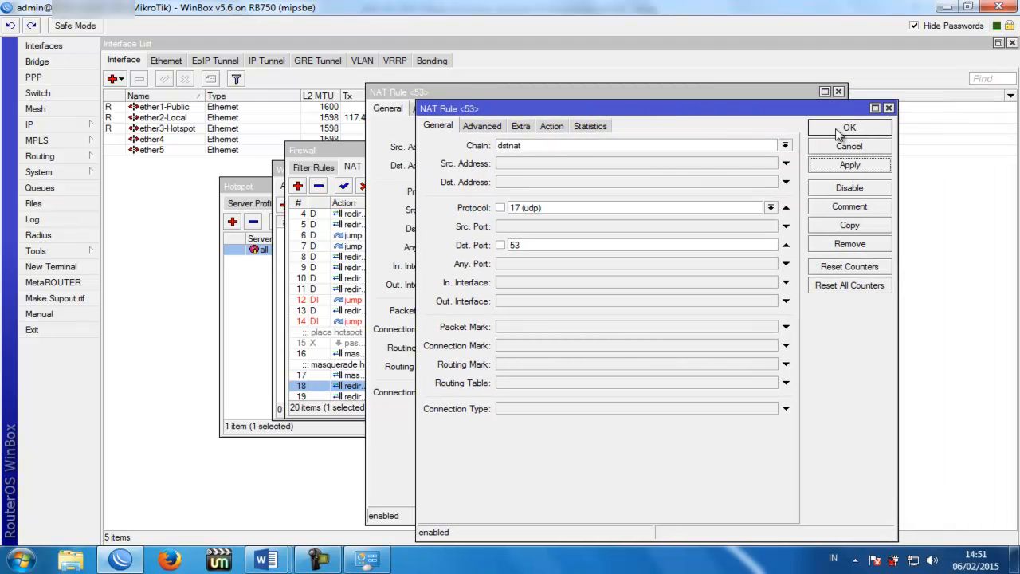
pyautogui.click(846, 128)
pyautogui.click(813, 120)
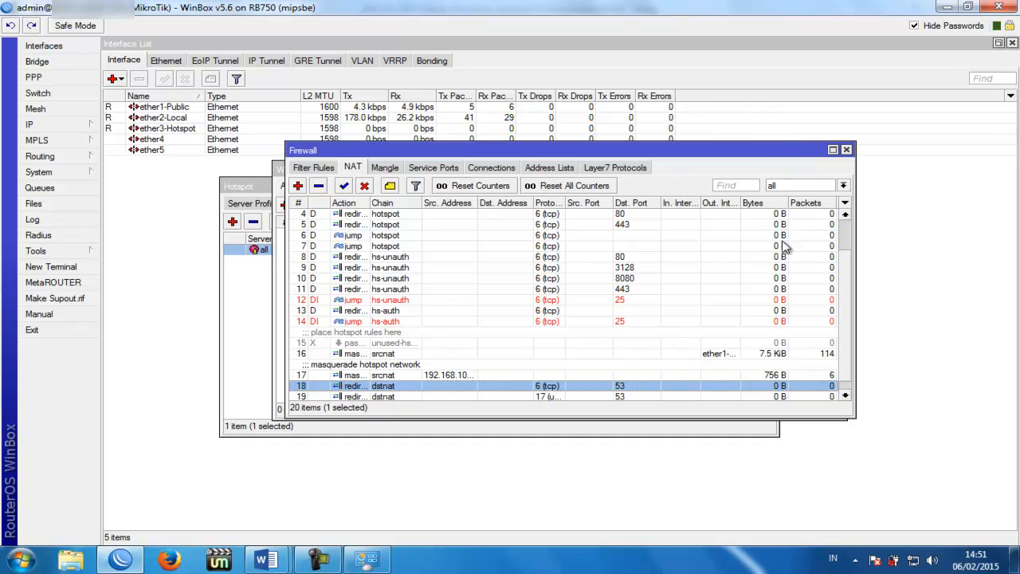
# Step: Compare rules 18 and 19 and widen the Protocol column to show 17 (udp)
pyautogui.scroll(-1, 848, 271)
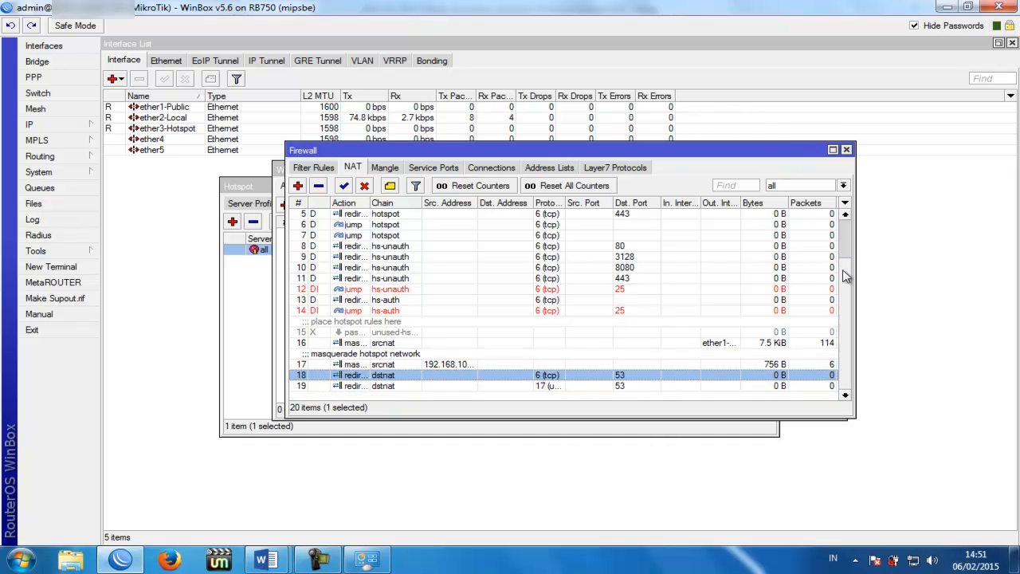
pyautogui.click(590, 386)
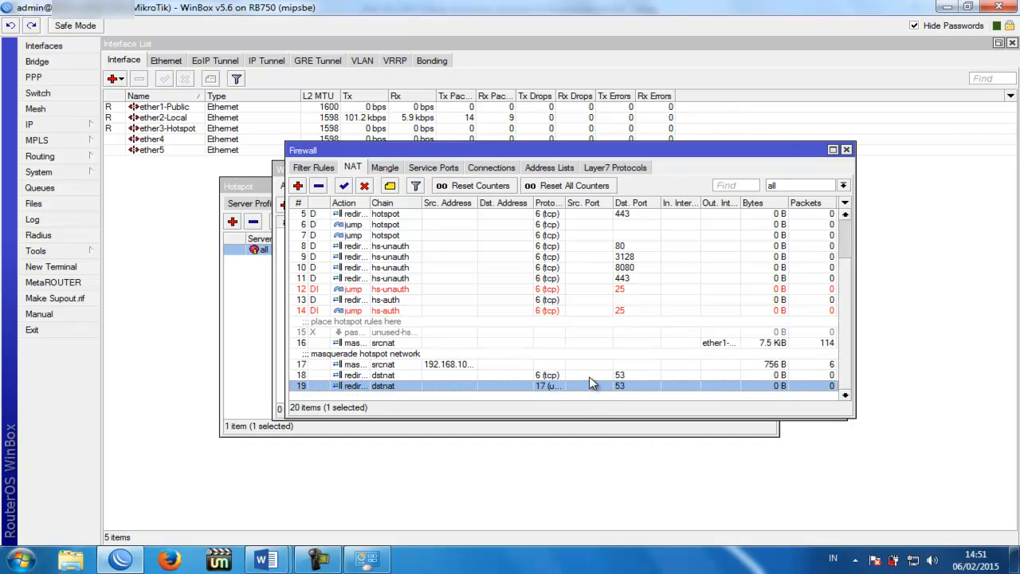
pyautogui.click(589, 375)
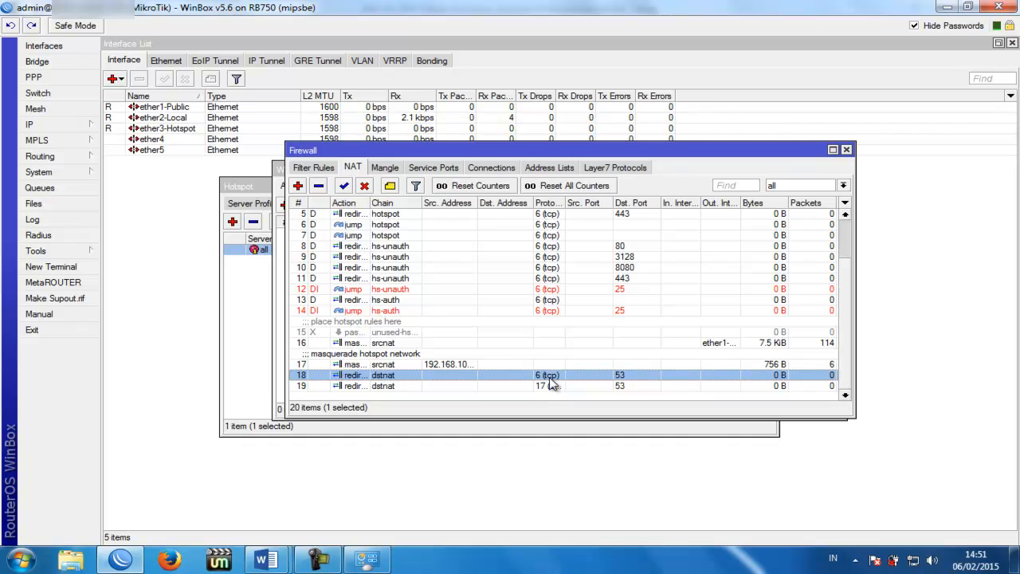
pyautogui.moveTo(567, 202); pyautogui.dragTo(577, 202)
pyautogui.click(560, 387)
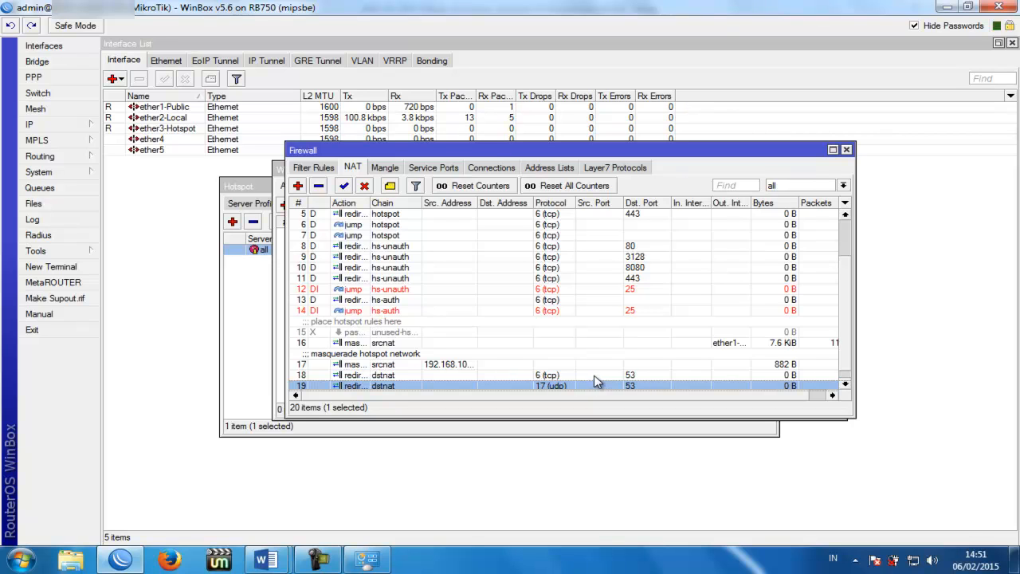
# Step: Start a new NAT rule with chain dstnat, protocol tcp and destination ports 80,8080,8000
pyautogui.click(298, 187)
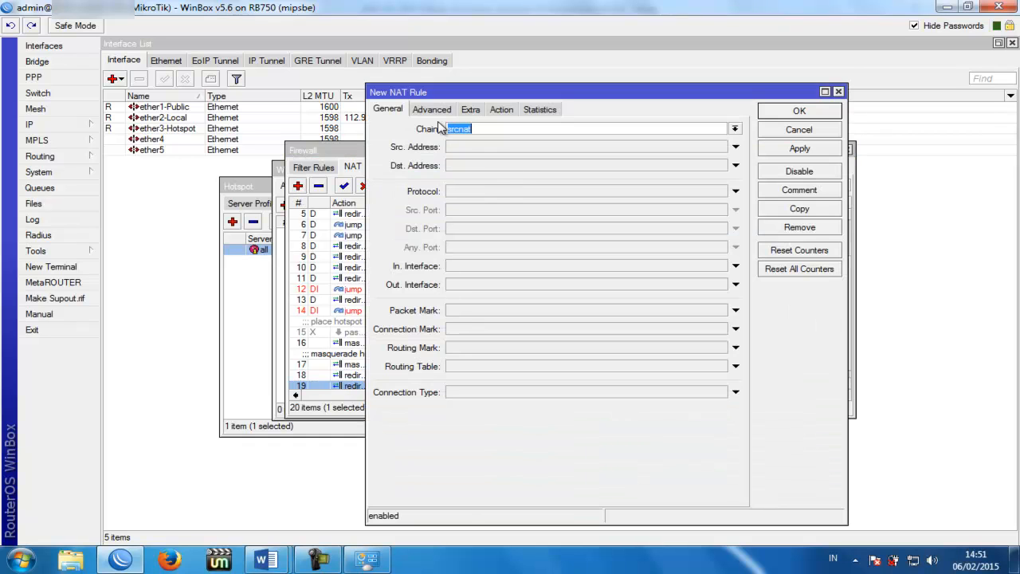
pyautogui.click(494, 128)
pyautogui.click(734, 128)
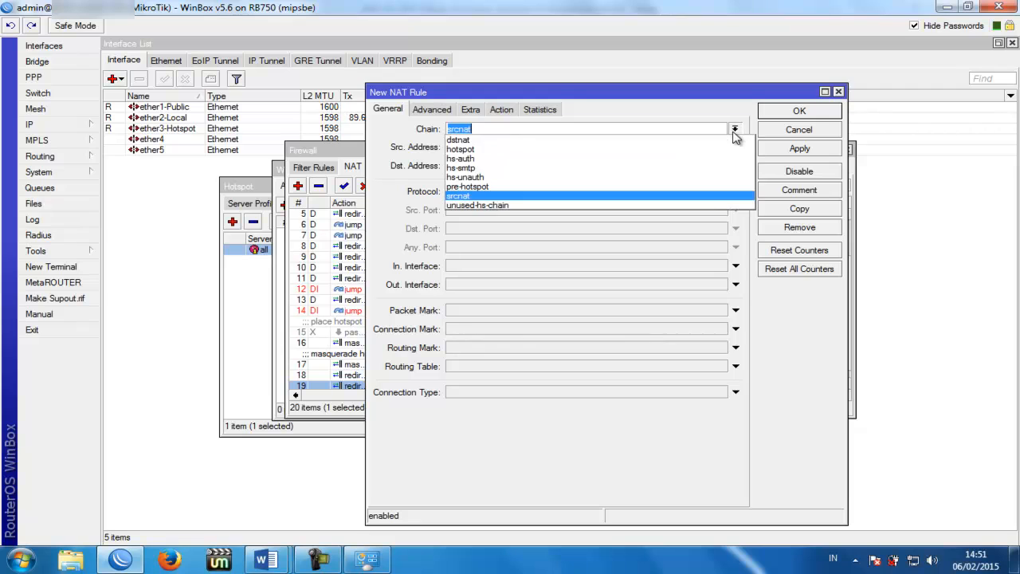
pyautogui.click(534, 141)
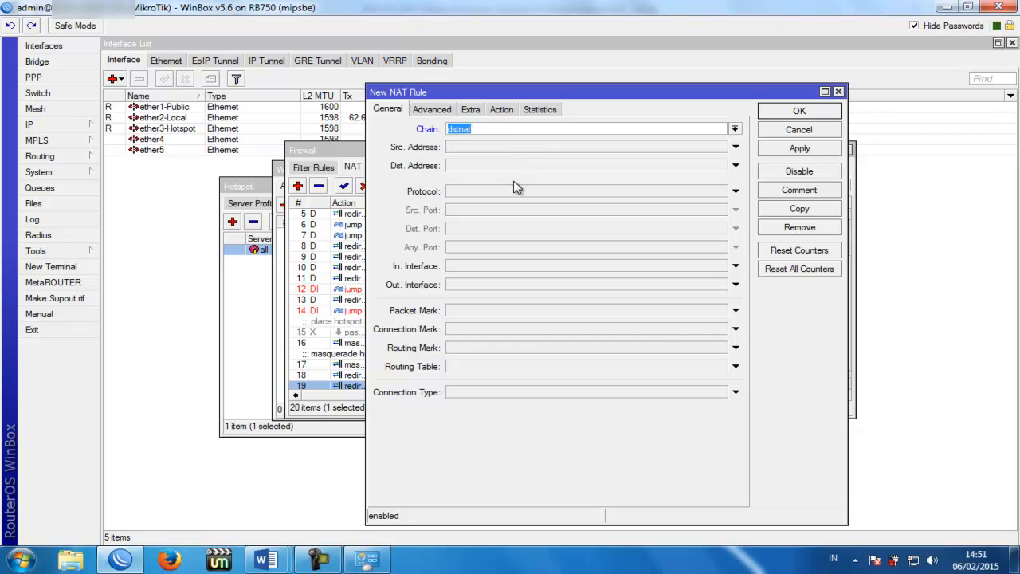
pyautogui.click(499, 191)
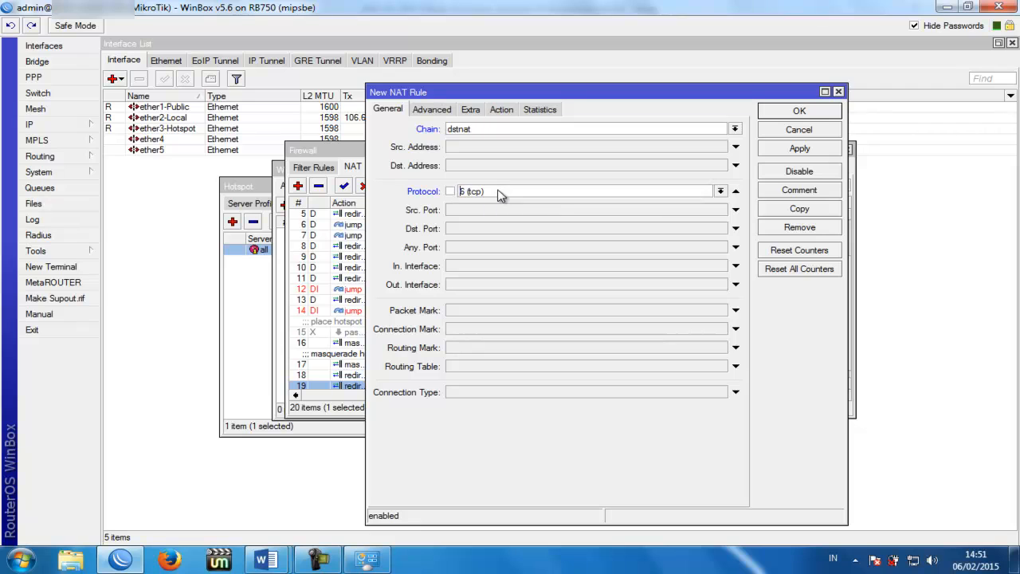
pyautogui.click(488, 231)
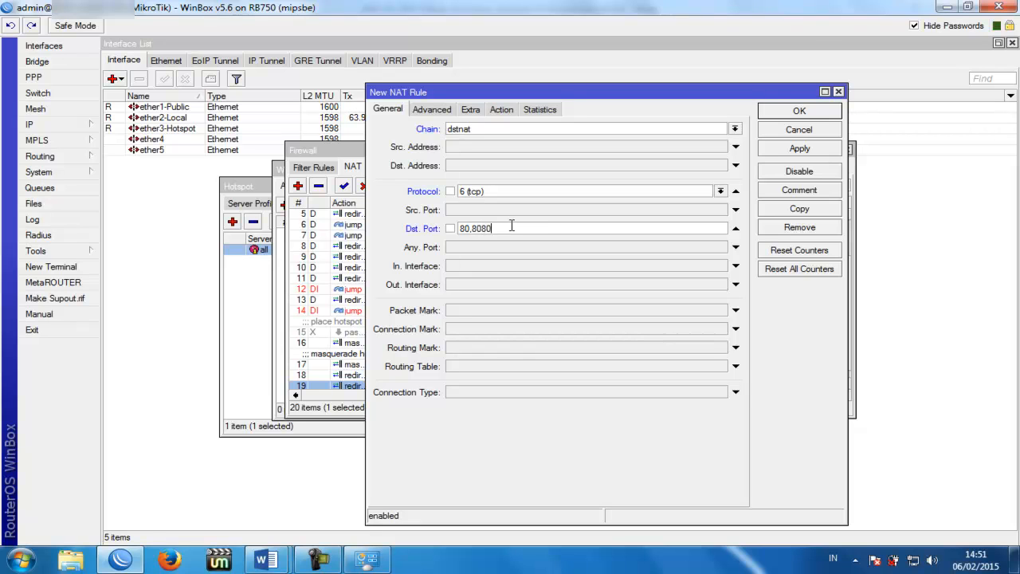
pyautogui.write('8000')
pyautogui.moveTo(530, 228); pyautogui.dragTo(451, 229)
pyautogui.click(524, 228)
pyautogui.moveTo(520, 228); pyautogui.dragTo(456, 229)
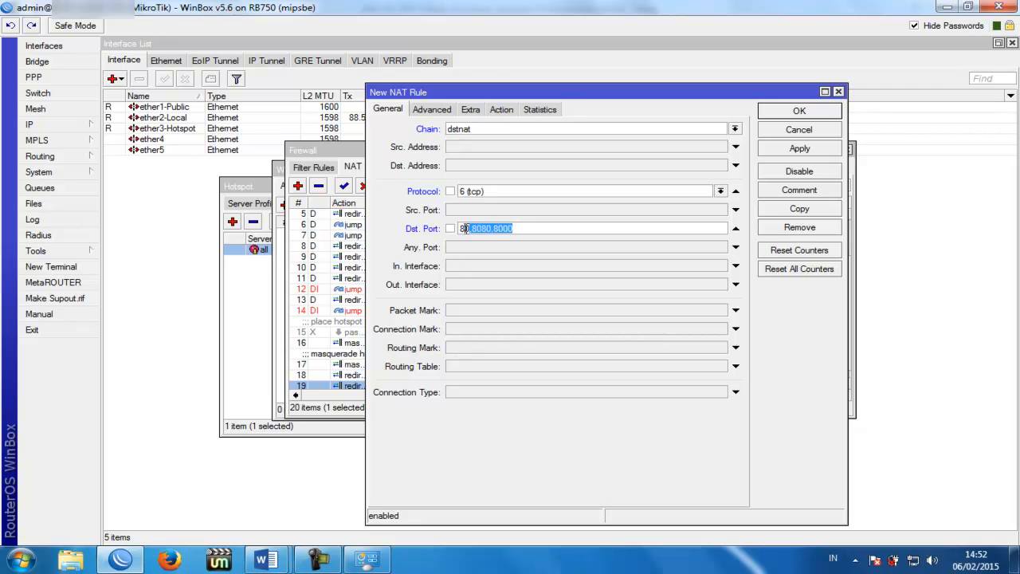
pyautogui.click(521, 228)
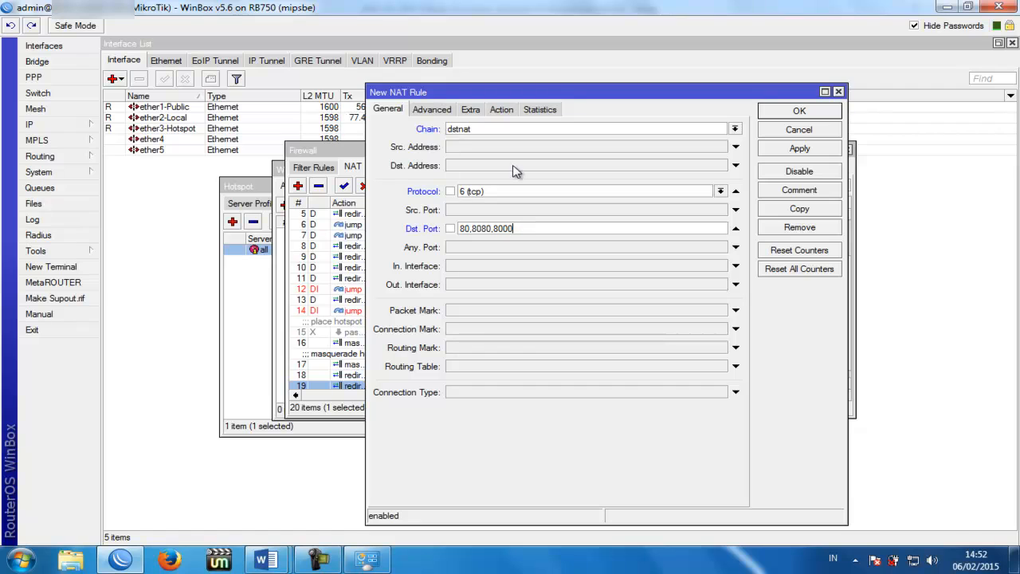
# Step: Set the rule's action to redirect to port 3128 and save it
pyautogui.click(501, 109)
pyautogui.click(500, 128)
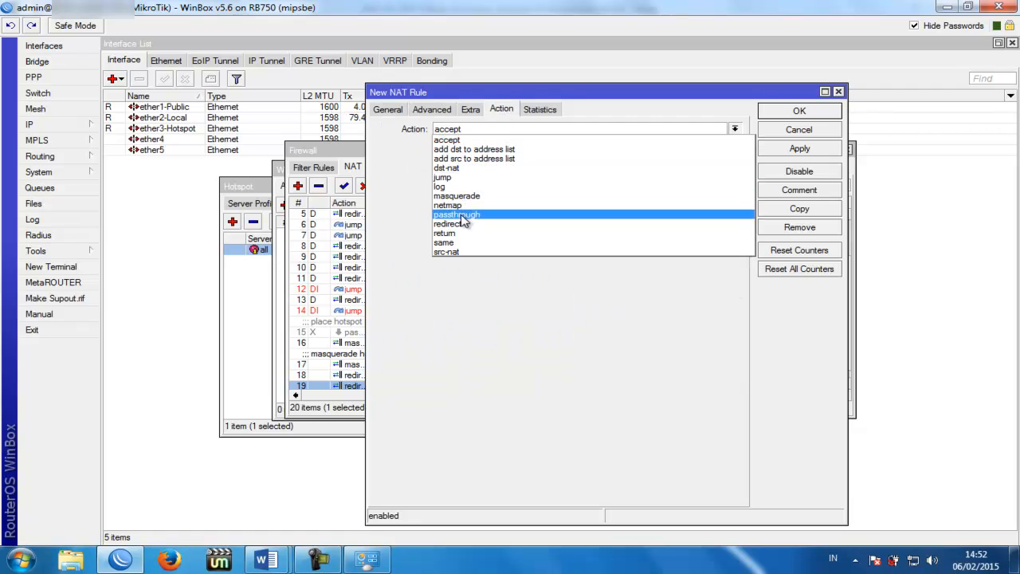
pyautogui.click(462, 224)
pyautogui.click(475, 148)
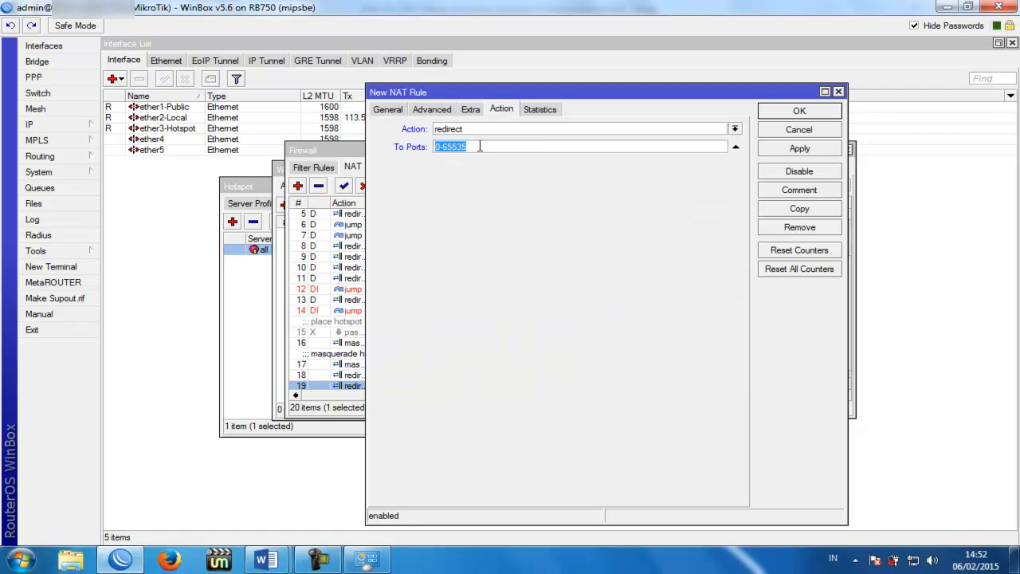
pyautogui.write('3128')
pyautogui.click(789, 111)
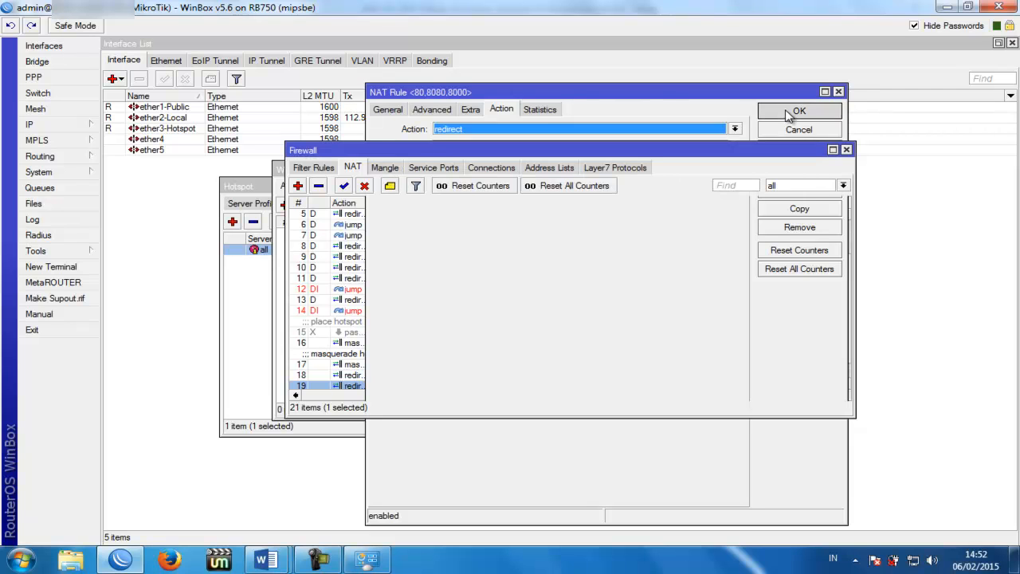
pyautogui.click(551, 365)
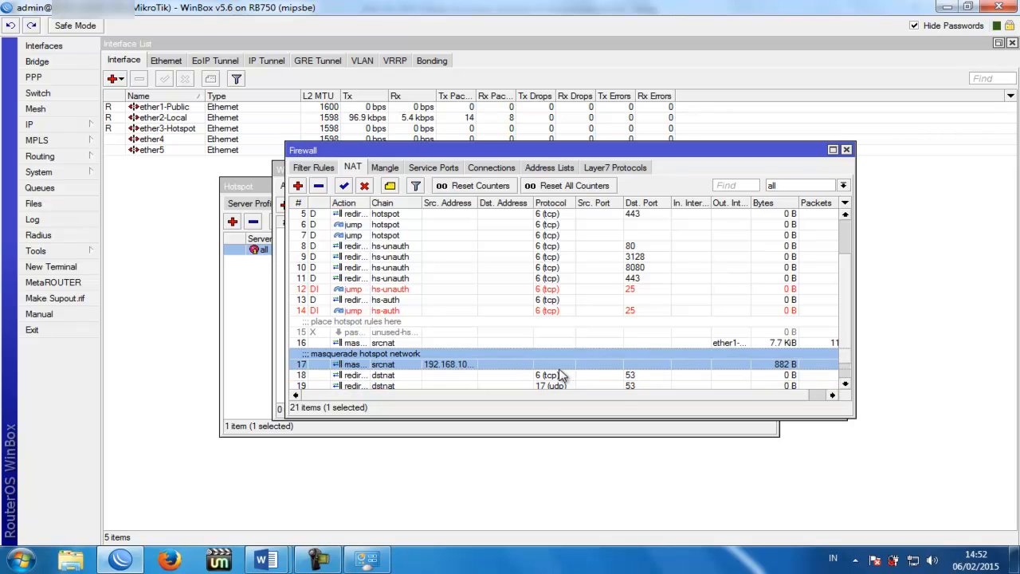
pyautogui.scroll(-1, 558, 372)
# Step: Check new NAT rule 20, then bring forward the empty Web Proxy access rules list
pyautogui.click(563, 376)
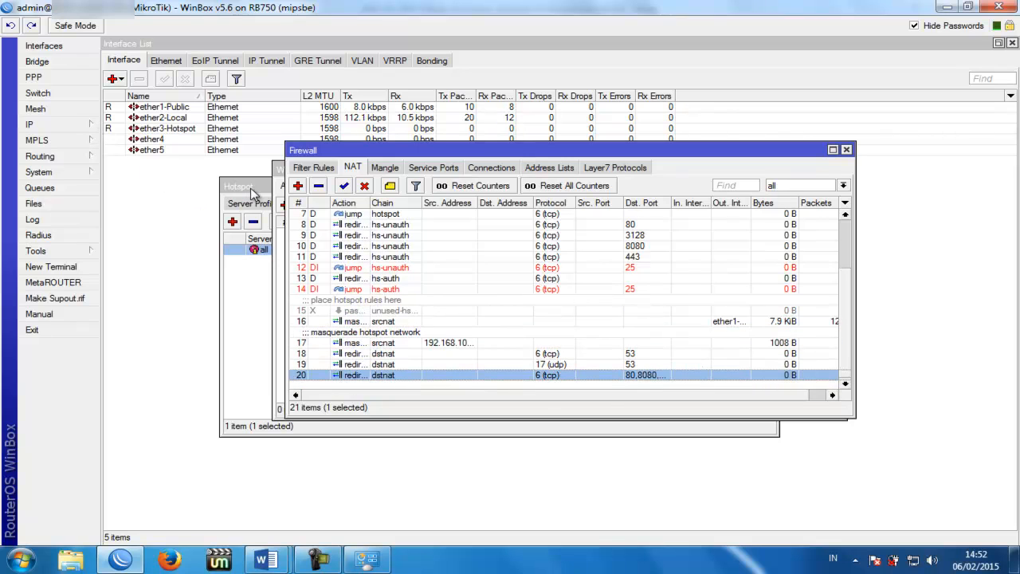
pyautogui.click(279, 183)
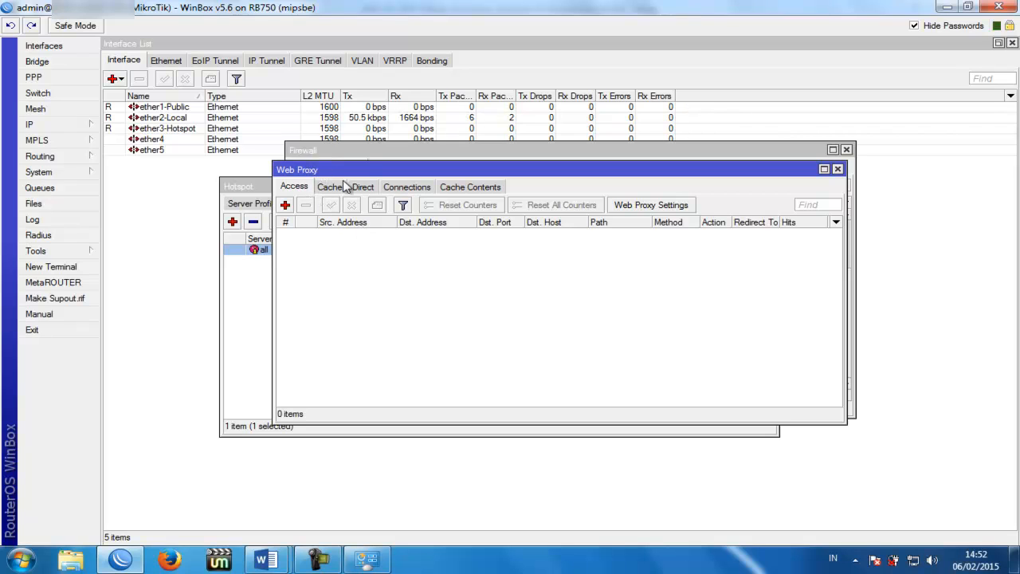
pyautogui.click(285, 204)
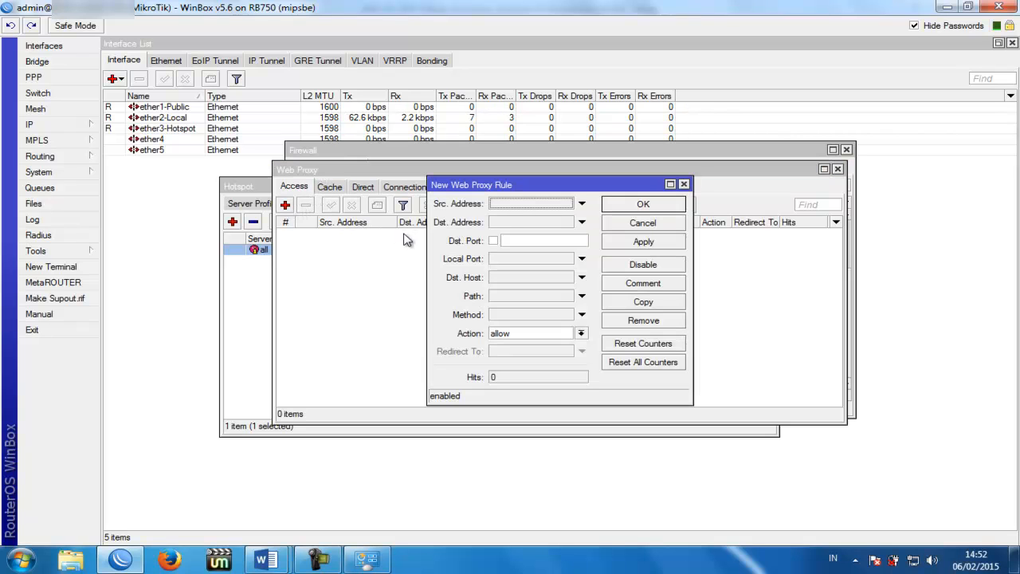
pyautogui.click(530, 204)
pyautogui.write('/0')
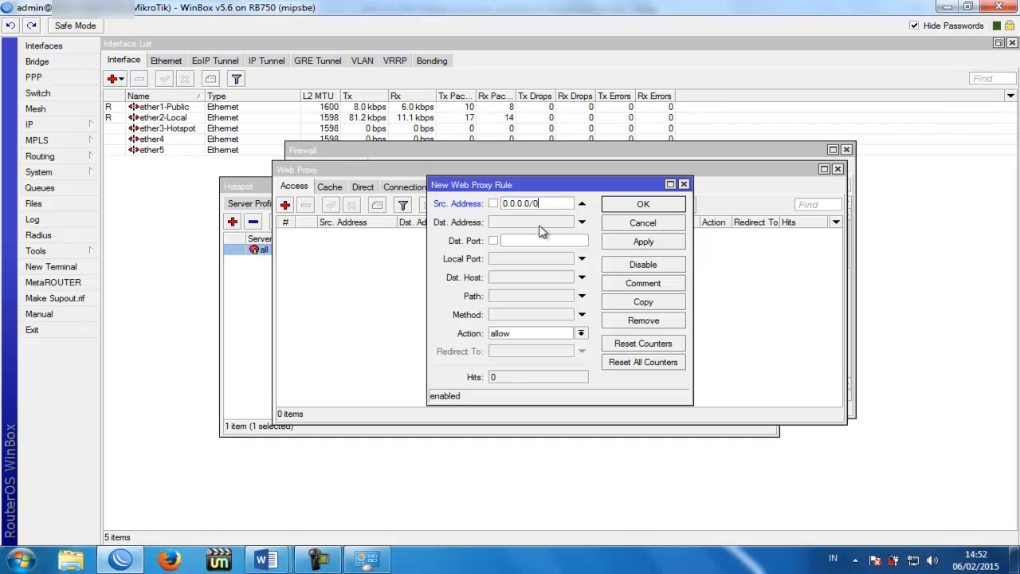
pyautogui.click(528, 241)
pyautogui.write('80')
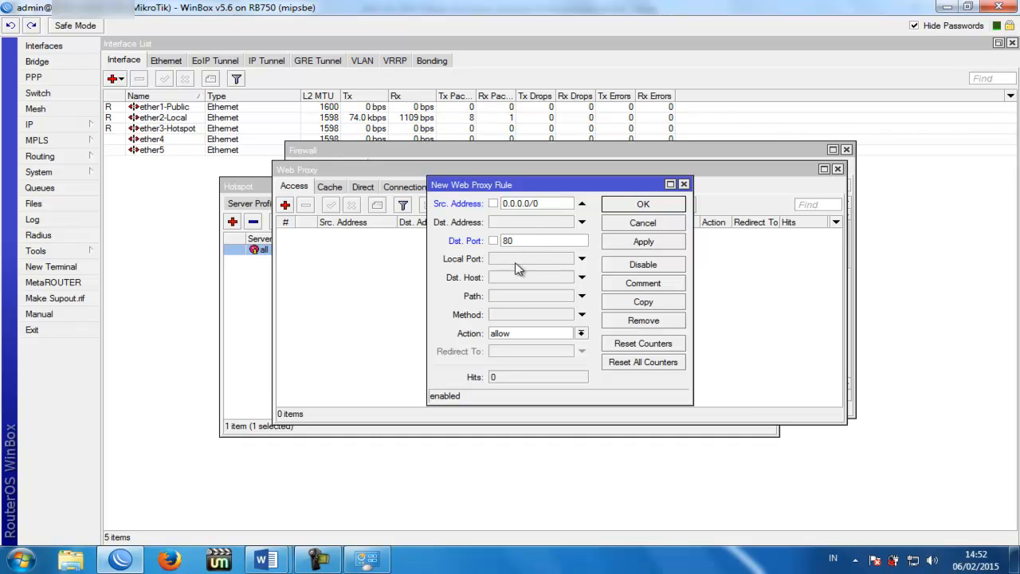
pyautogui.click(524, 279)
pyautogui.write('www.google.com')
pyautogui.click(581, 333)
pyautogui.click(534, 354)
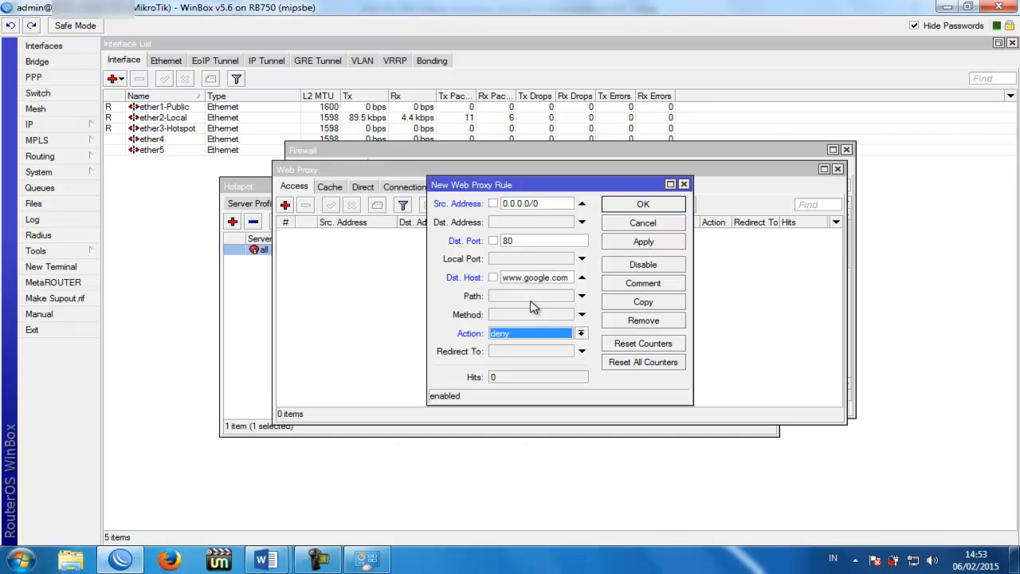
pyautogui.click(638, 244)
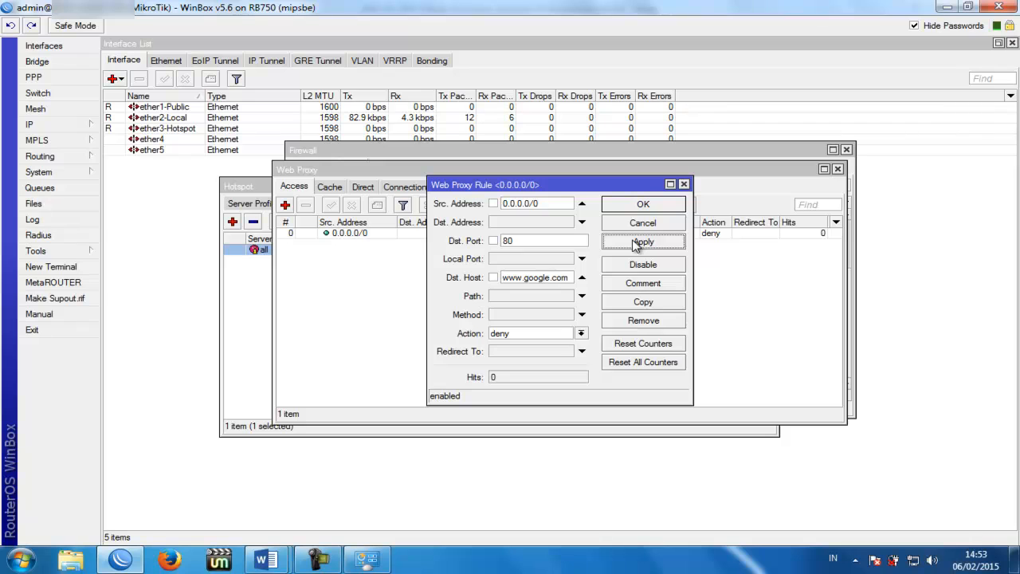
pyautogui.click(643, 302)
pyautogui.moveTo(550, 199); pyautogui.dragTo(673, 176)
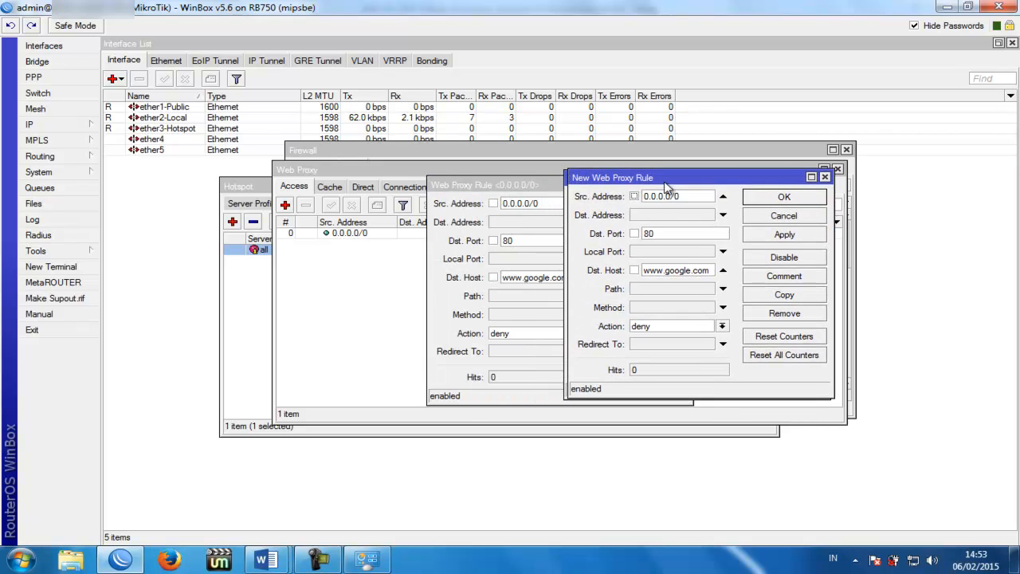
pyautogui.doubleClick(681, 269)
pyautogui.click(682, 268)
pyautogui.moveTo(693, 270); pyautogui.dragTo(667, 270)
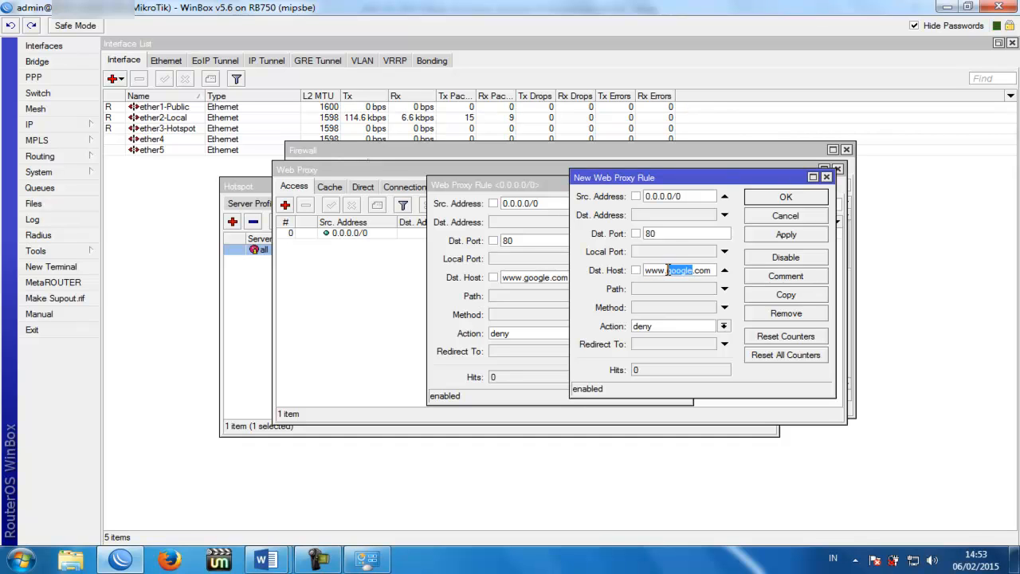
pyautogui.write('faceboo')
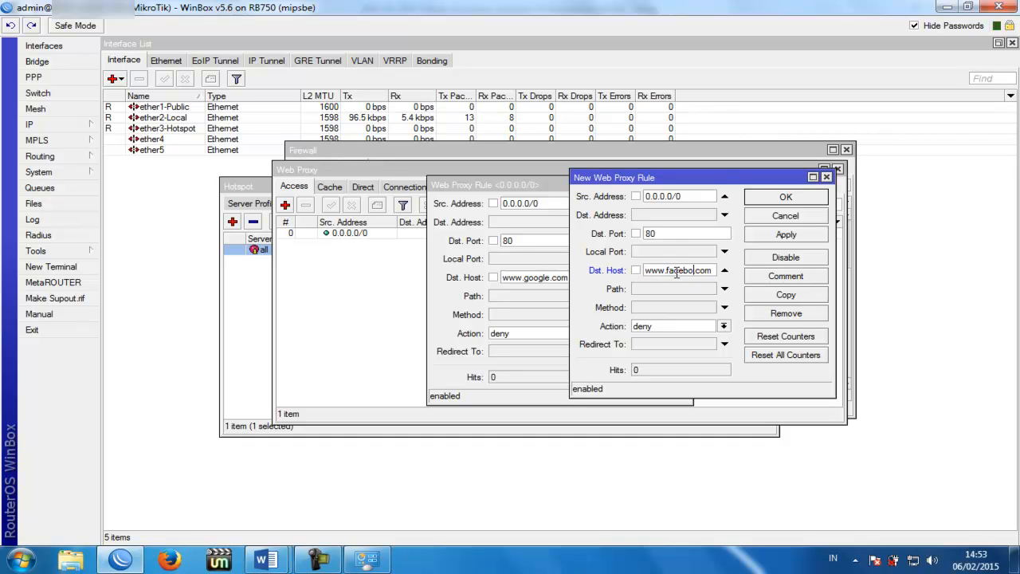
pyautogui.write('k')
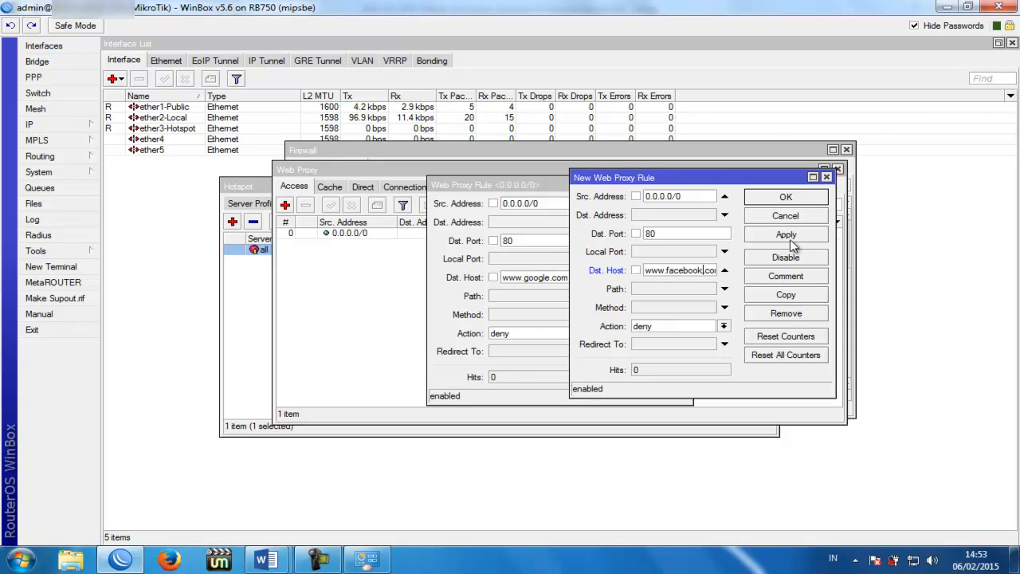
pyautogui.click(785, 234)
pyautogui.click(785, 197)
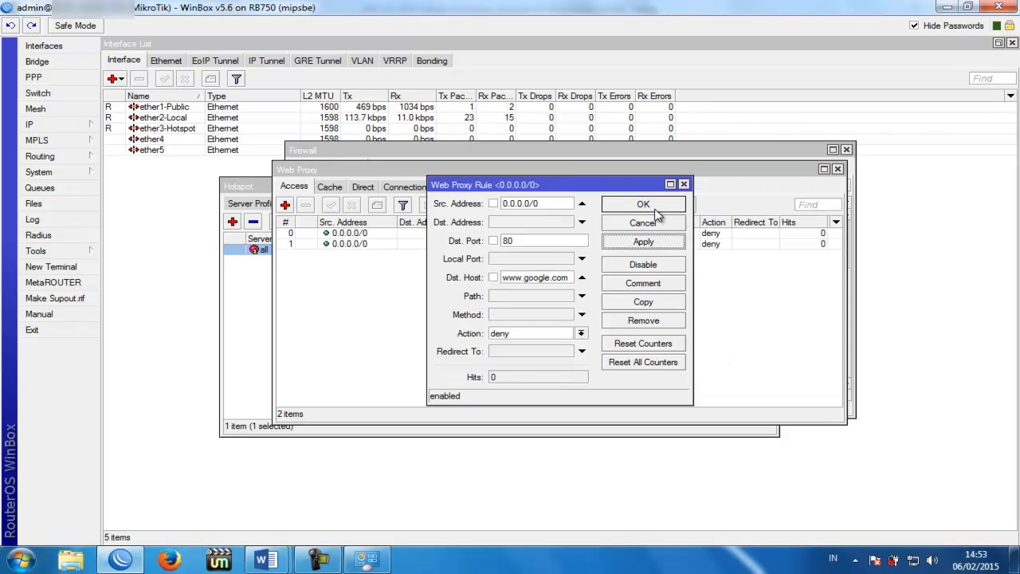
pyautogui.click(652, 208)
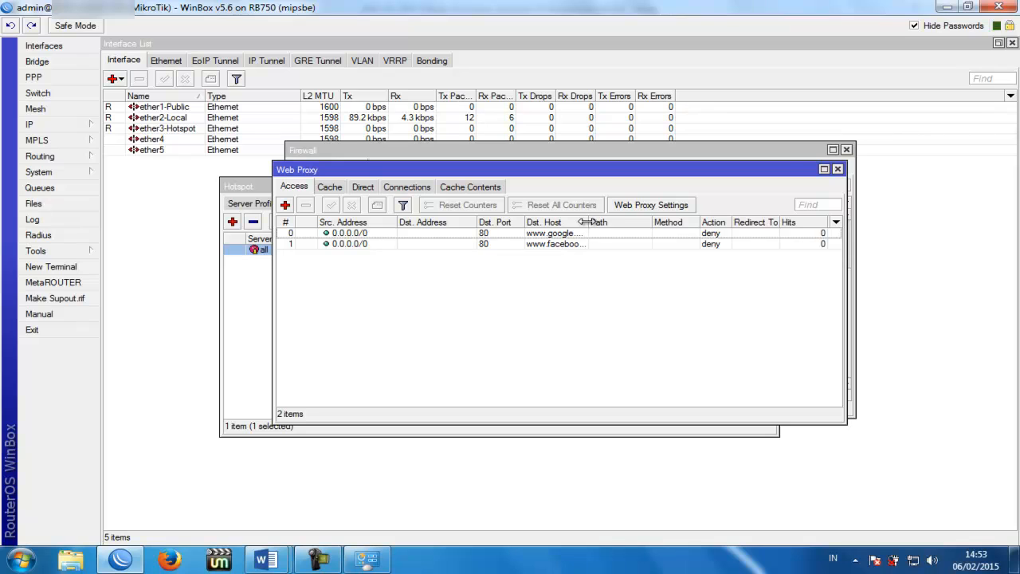
pyautogui.moveTo(588, 222); pyautogui.dragTo(607, 222)
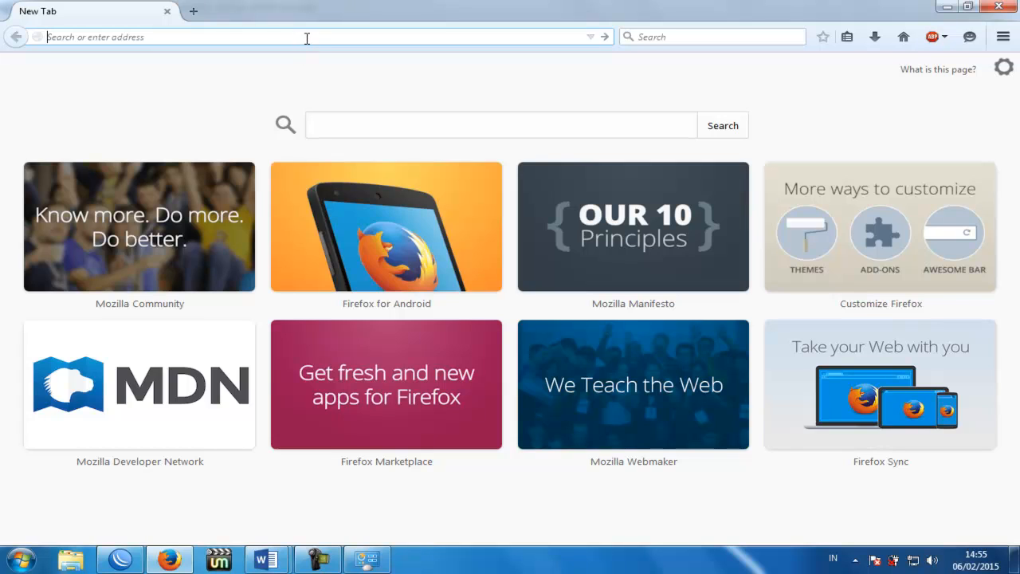
# Step: Load google.com in Firefox to test the proxy block
pyautogui.write('google.com')
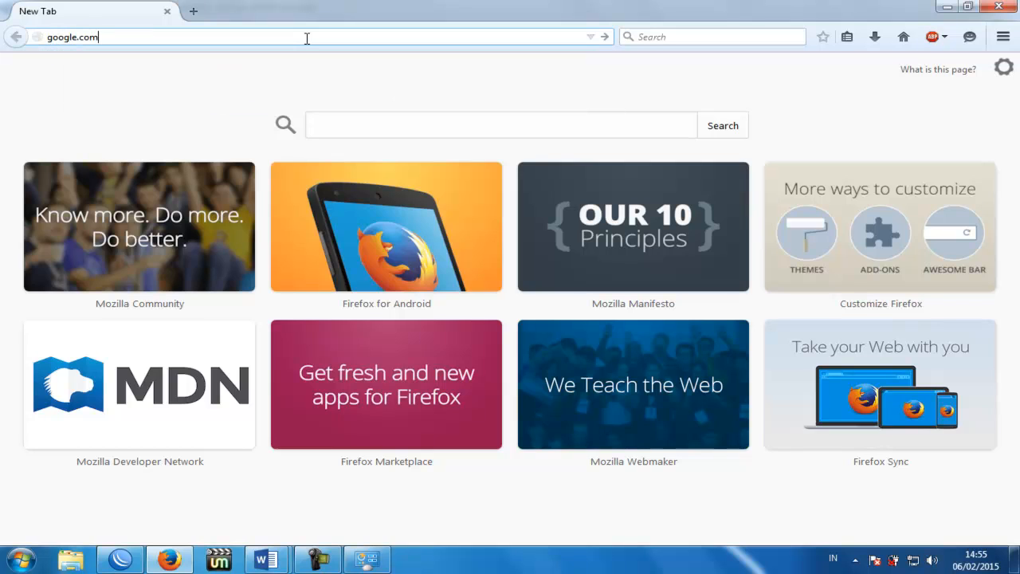
pyautogui.press('Return')
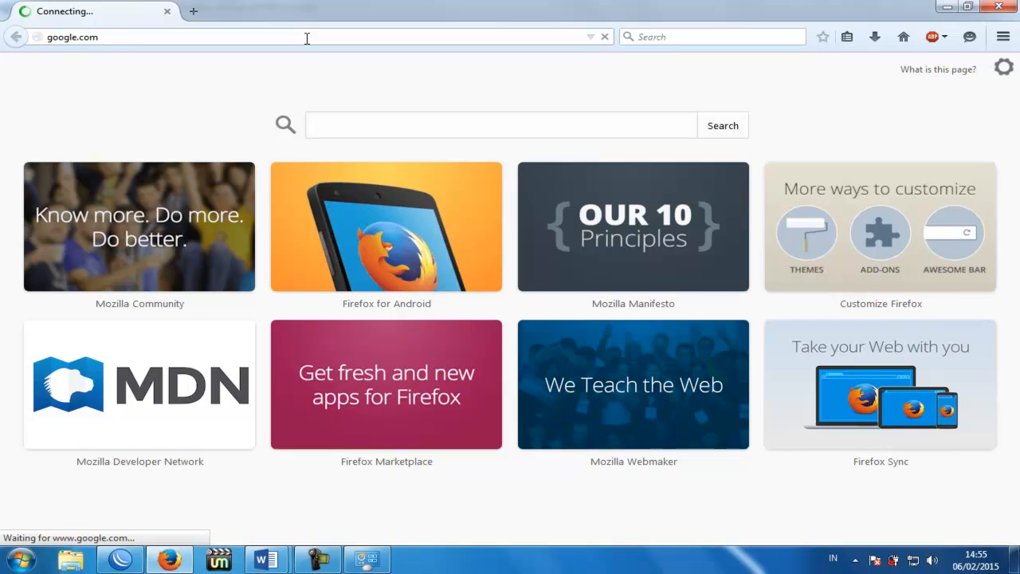